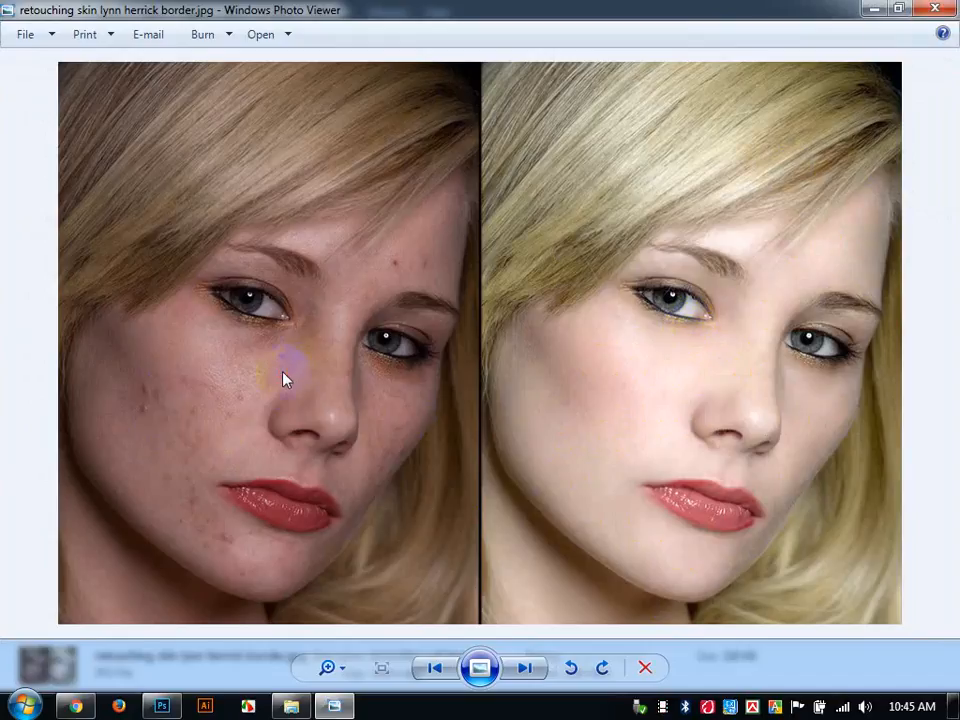
pyautogui.click(945, 9)
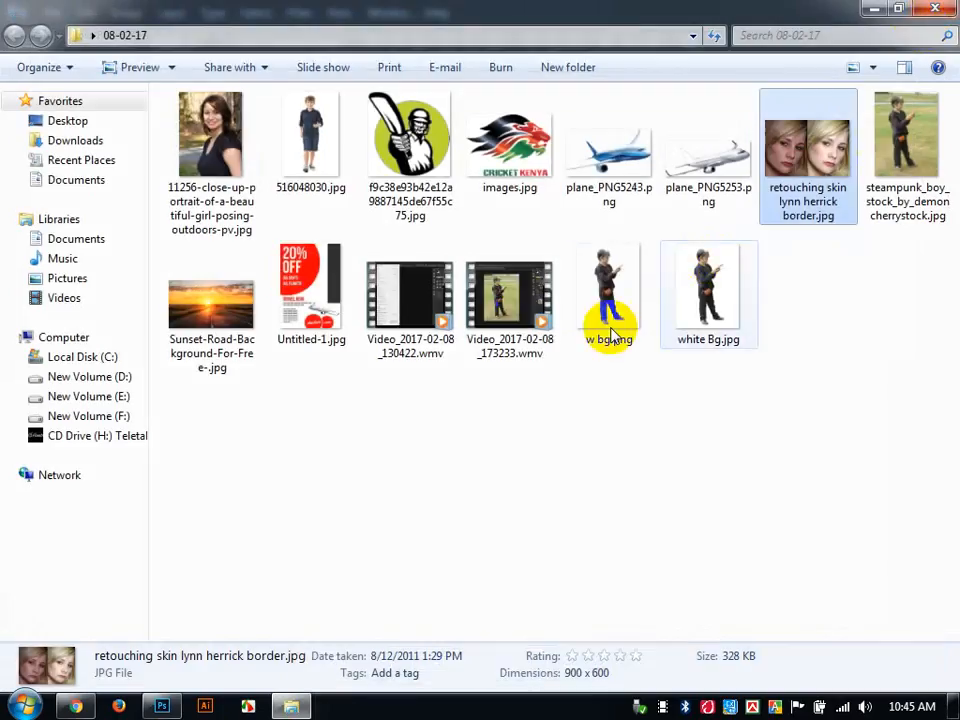
pyautogui.doubleClick(785, 143)
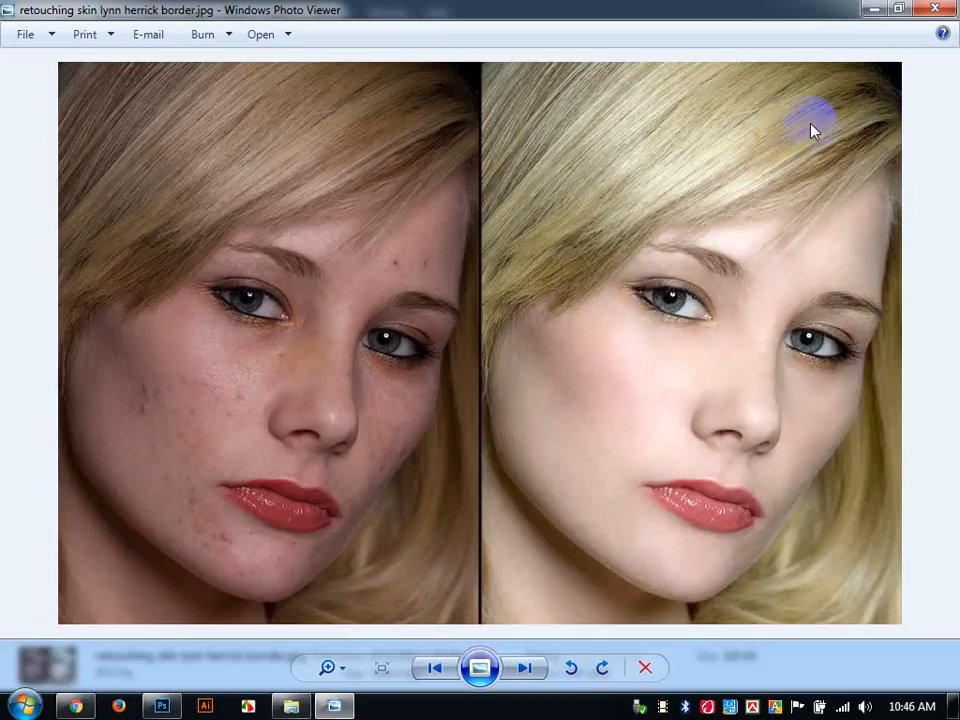
pyautogui.click(935, 8)
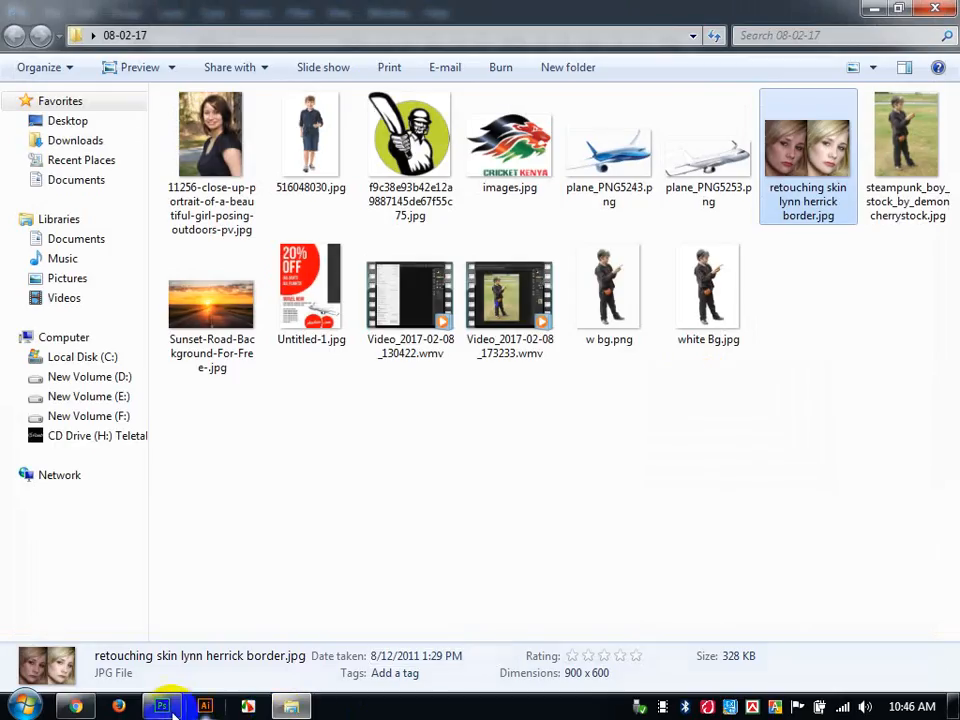
# - Switch to Photoshop and remove the dark spots on the outer part of the nearer cheek with the Spot Healing Brush
pyautogui.click(163, 706)
pyautogui.scroll(4, 255, 438)
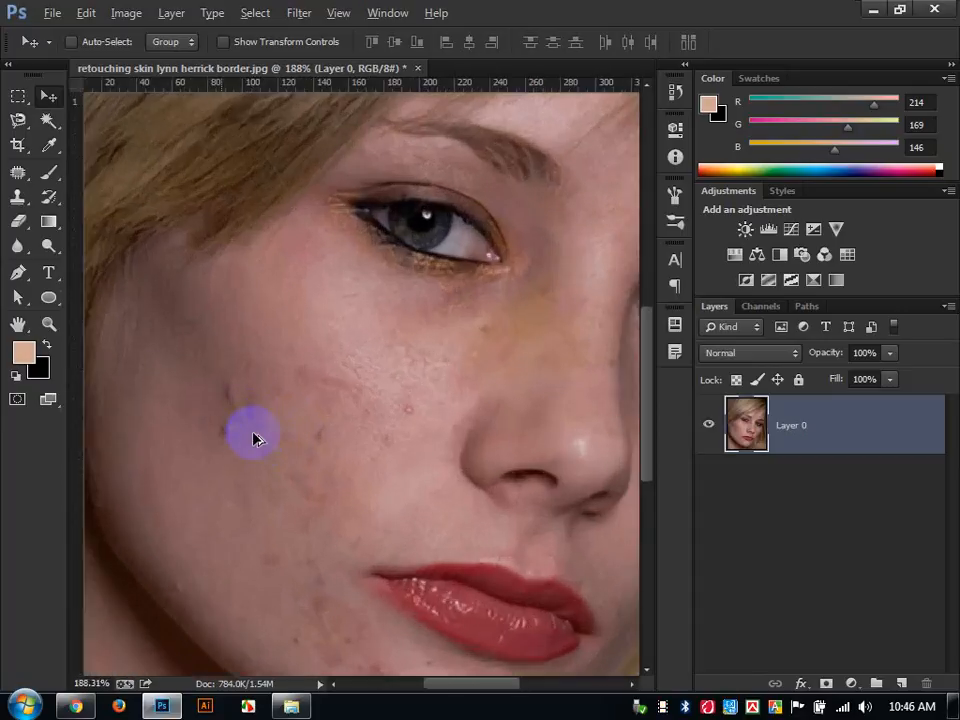
pyautogui.scroll(-4, 255, 438)
pyautogui.scroll(-4, 446, 328)
pyautogui.scroll(3, 440, 322)
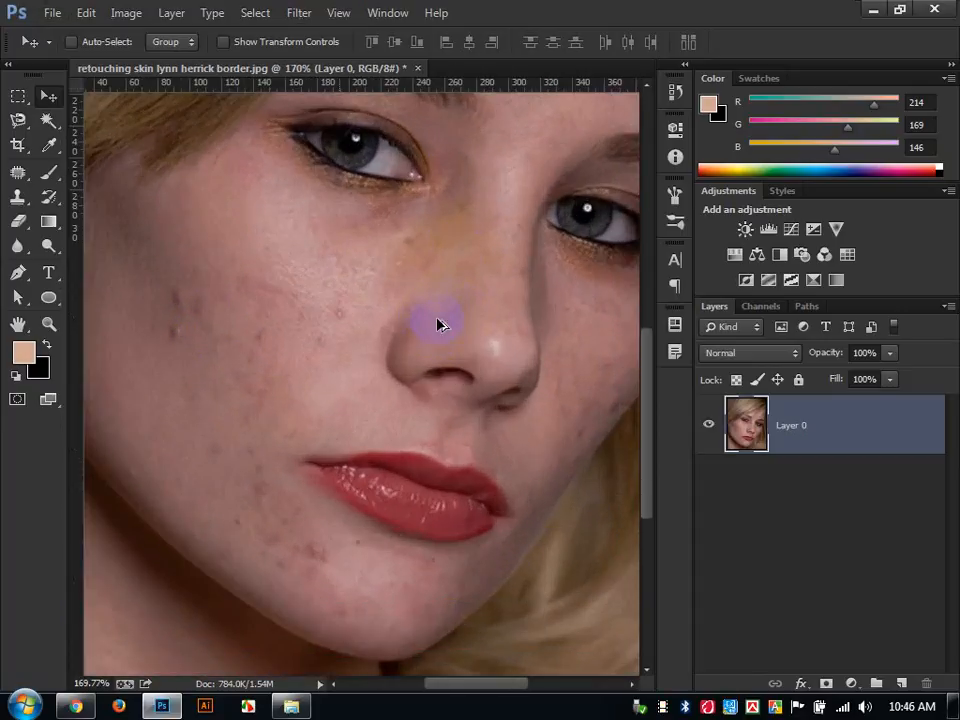
pyautogui.scroll(1, 440, 322)
pyautogui.moveTo(20, 171); pyautogui.dragTo(72, 172)
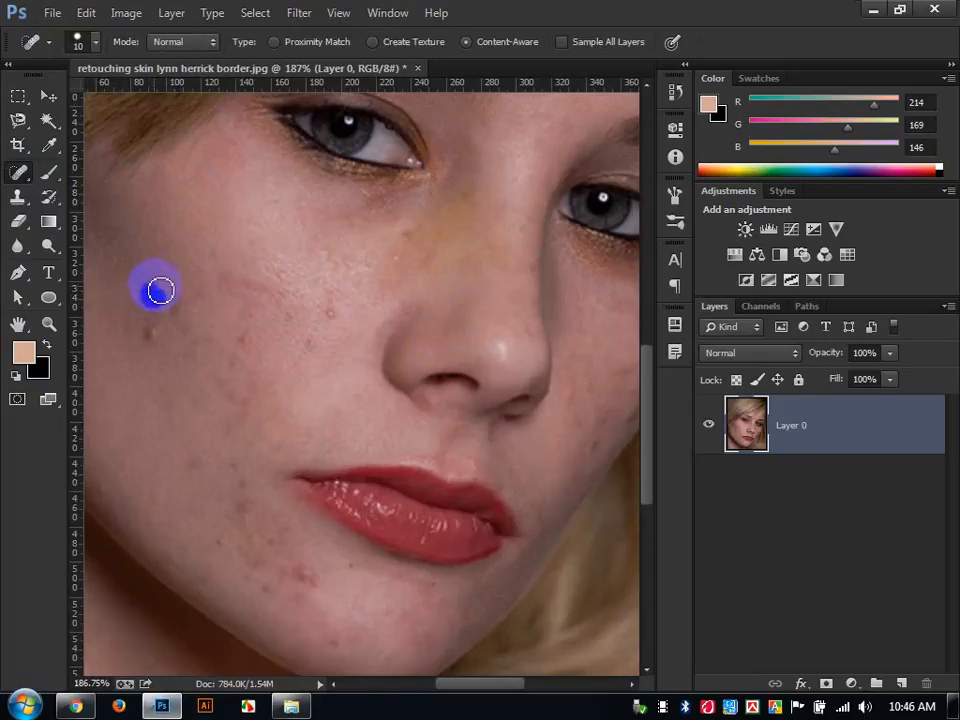
pyautogui.click(162, 277)
pyautogui.click(175, 305)
pyautogui.click(152, 341)
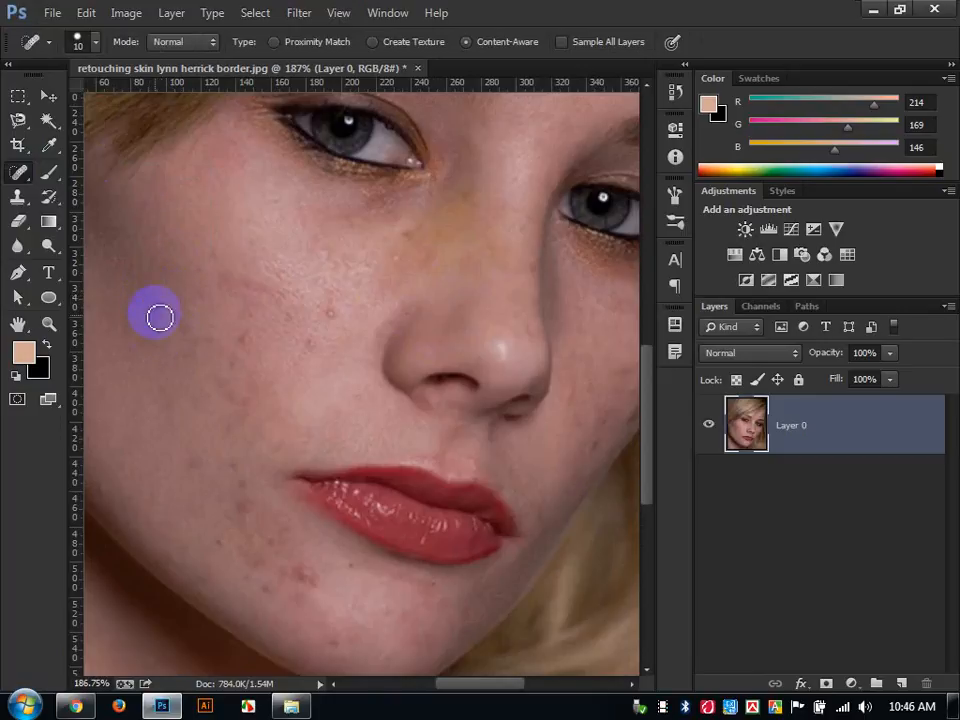
pyautogui.click(155, 314)
pyautogui.click(148, 328)
pyautogui.click(128, 329)
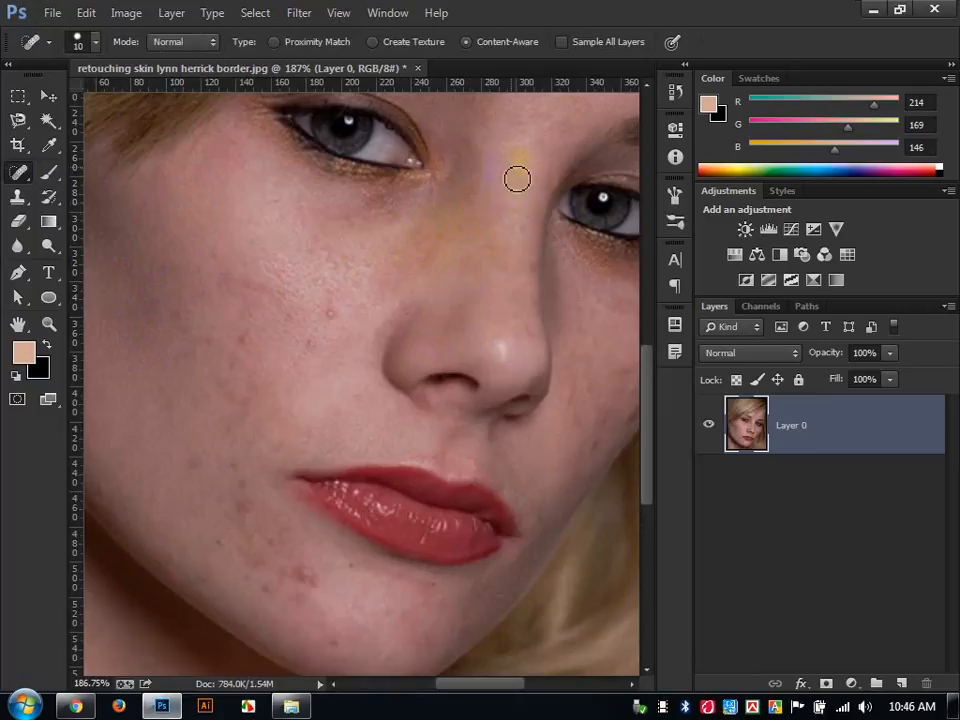
# - Heal the marks along the side of the nose and the blemishes in the middle of the nearer cheek
pyautogui.moveTo(538, 258); pyautogui.dragTo(536, 287)
pyautogui.click(527, 229)
pyautogui.click(323, 288)
pyautogui.click(327, 247)
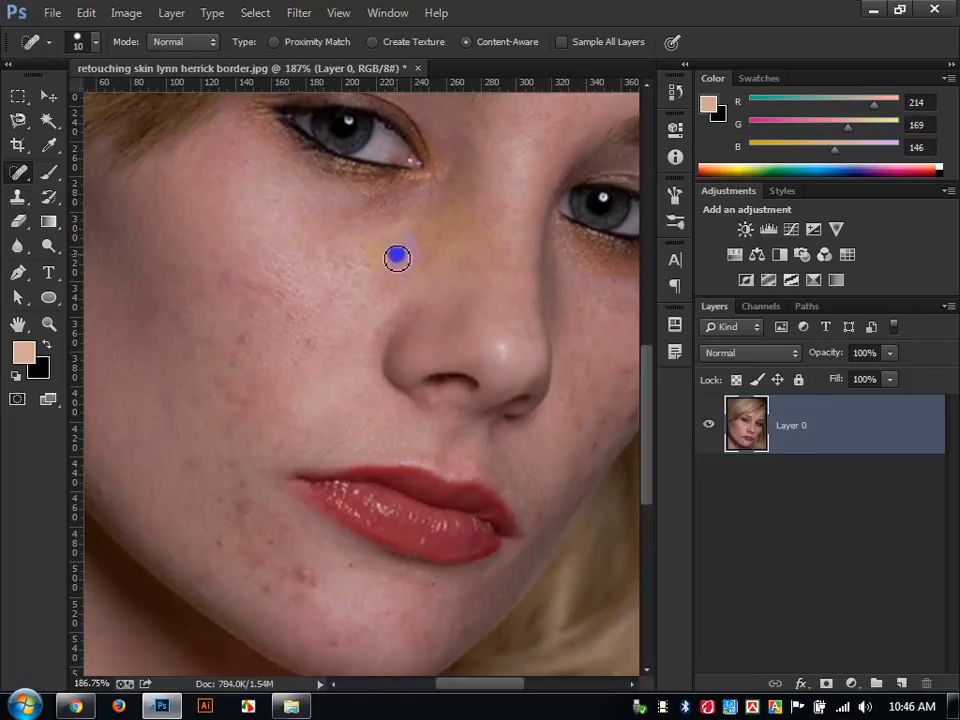
pyautogui.click(240, 337)
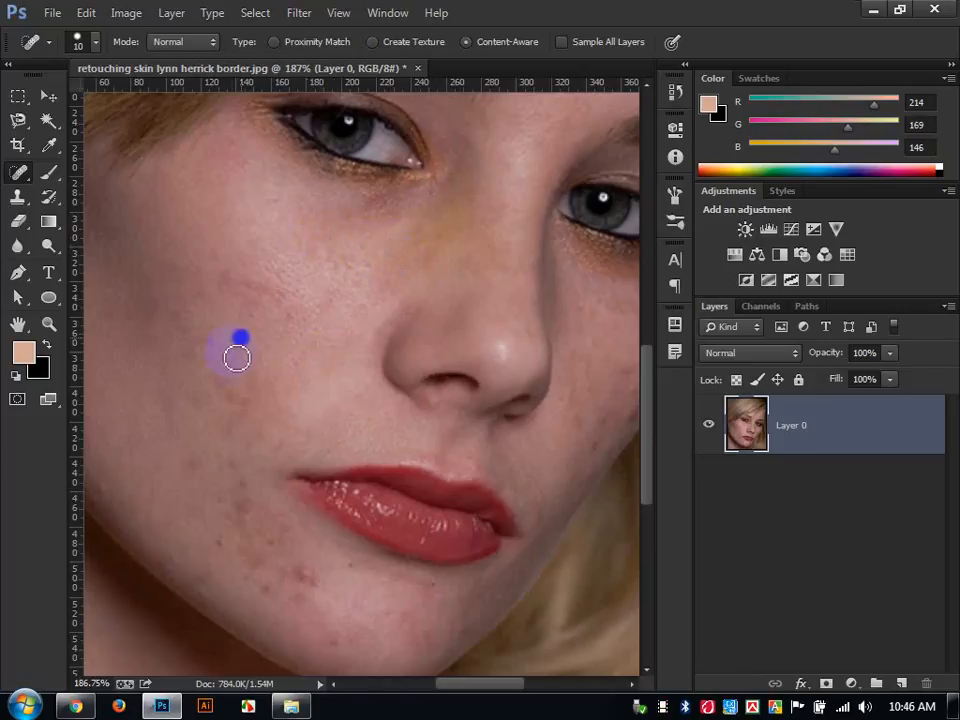
pyautogui.click(251, 356)
pyautogui.moveTo(244, 403); pyautogui.dragTo(226, 391)
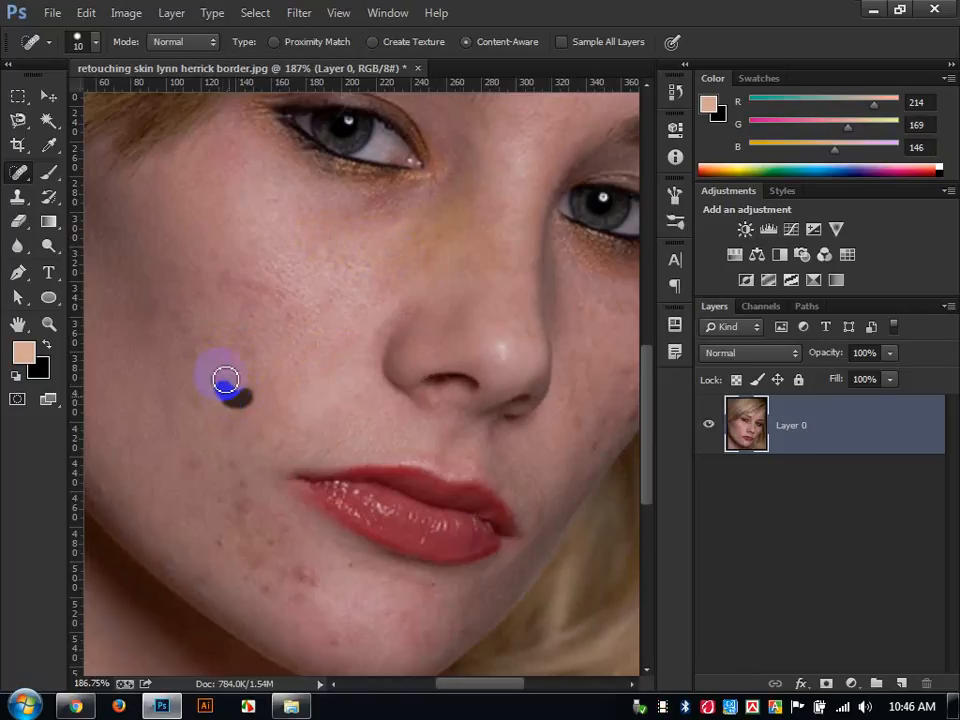
pyautogui.click(225, 360)
# - Heal the red blemishes on the chin below the near corner of the mouth
pyautogui.scroll(-3, 225, 402)
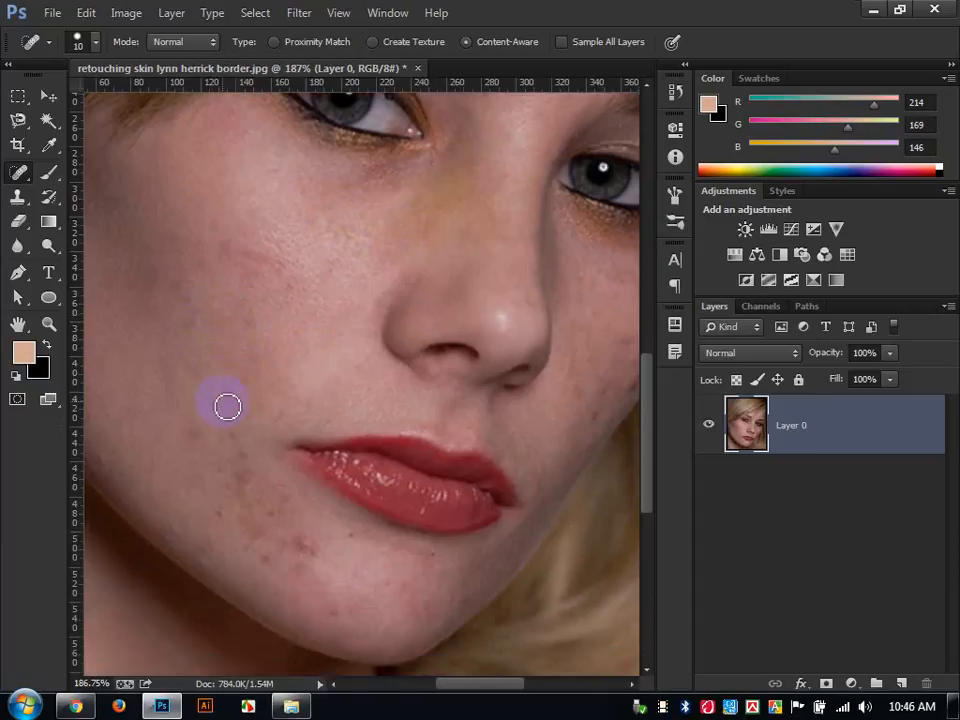
pyautogui.scroll(-2, 232, 410)
pyautogui.moveTo(300, 448); pyautogui.dragTo(315, 453)
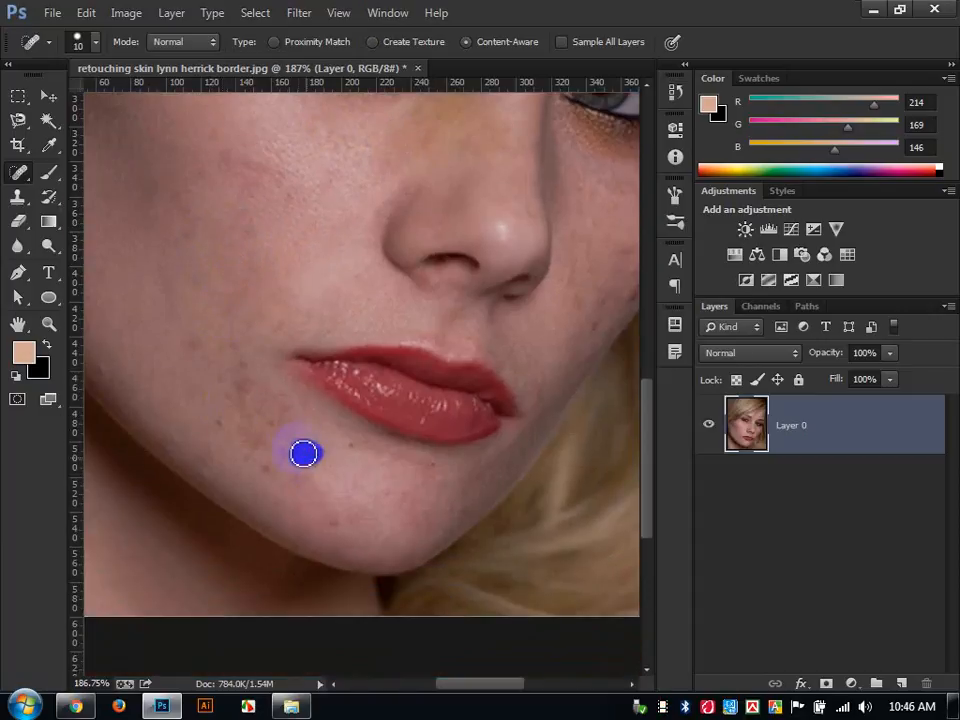
pyautogui.click(351, 442)
pyautogui.click(309, 464)
pyautogui.click(291, 479)
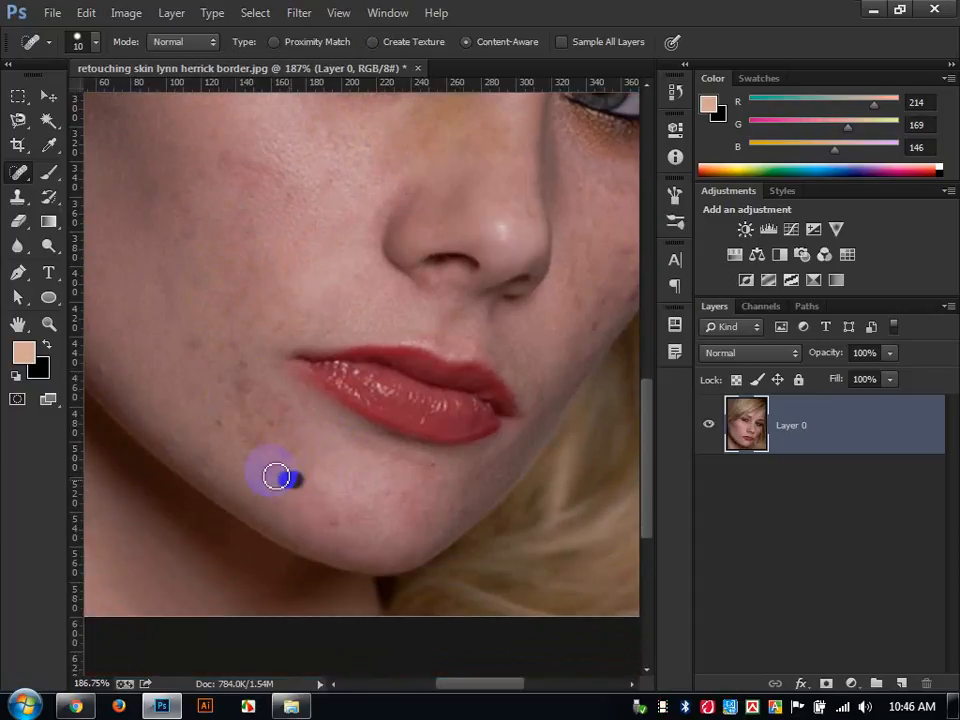
# - Heal the remaining spots between the near corner of the mouth and the jawline, down to the chin
pyautogui.click(273, 425)
pyautogui.click(249, 389)
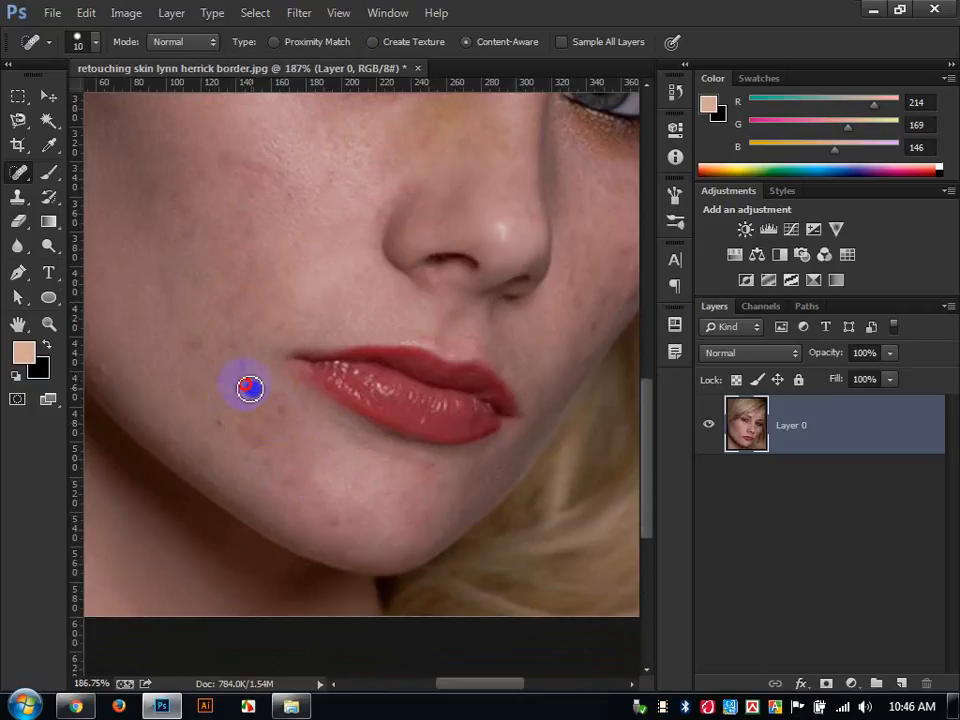
pyautogui.click(238, 361)
pyautogui.click(199, 343)
pyautogui.click(187, 344)
pyautogui.click(225, 431)
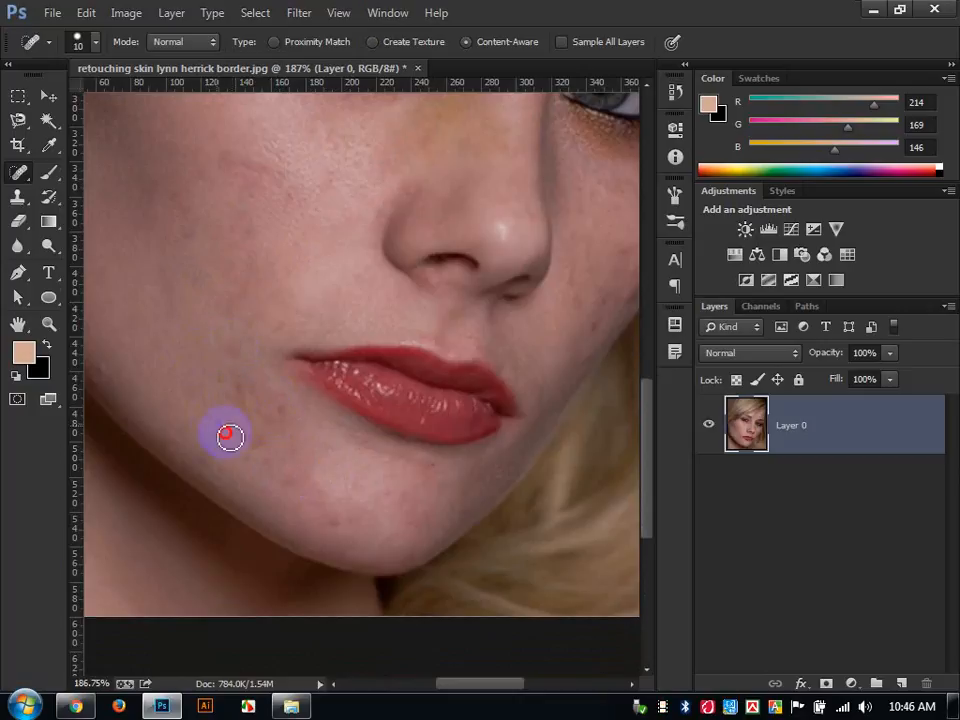
pyautogui.click(261, 447)
pyautogui.click(249, 443)
pyautogui.moveTo(244, 441); pyautogui.dragTo(244, 404)
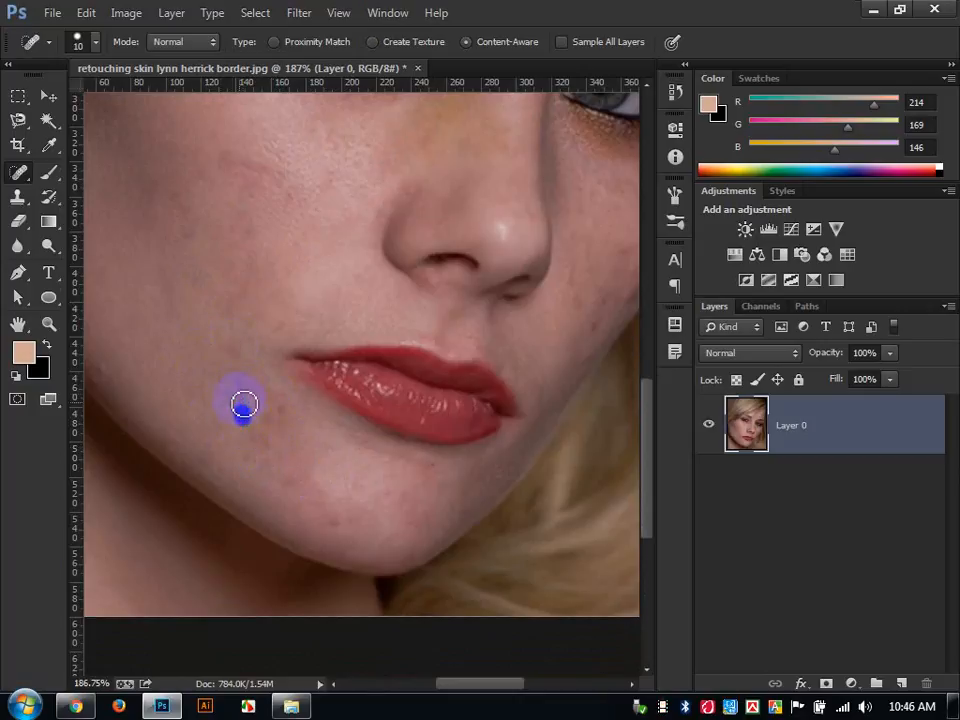
pyautogui.click(239, 367)
pyautogui.click(259, 452)
pyautogui.click(349, 534)
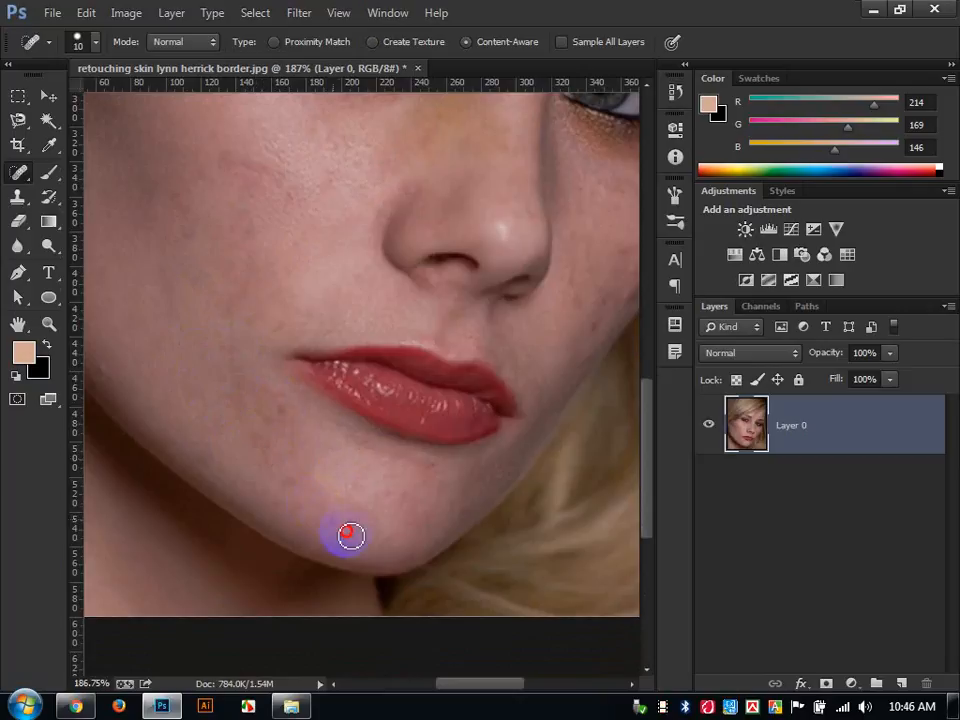
pyautogui.click(275, 476)
# - Heal the red spots on the forehead above the far eyebrow
pyautogui.moveTo(480, 360)
pyautogui.mouseDown()
pyautogui.moveTo(347, 549)
pyautogui.moveTo(328, 558)
pyautogui.mouseUp()
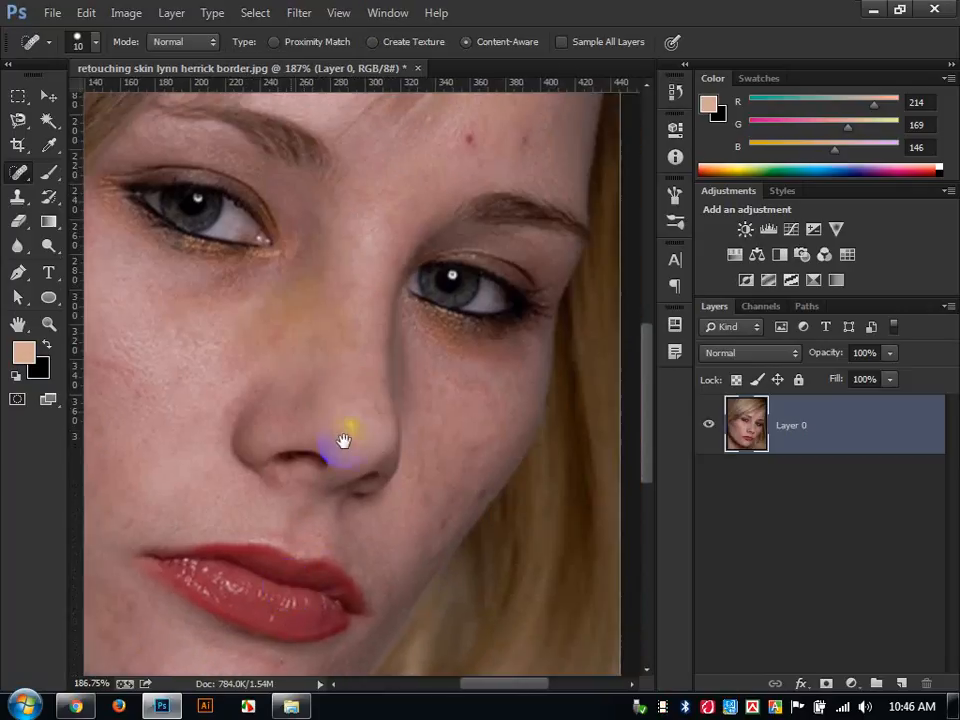
pyautogui.click(469, 139)
pyautogui.moveTo(483, 134); pyautogui.dragTo(491, 167)
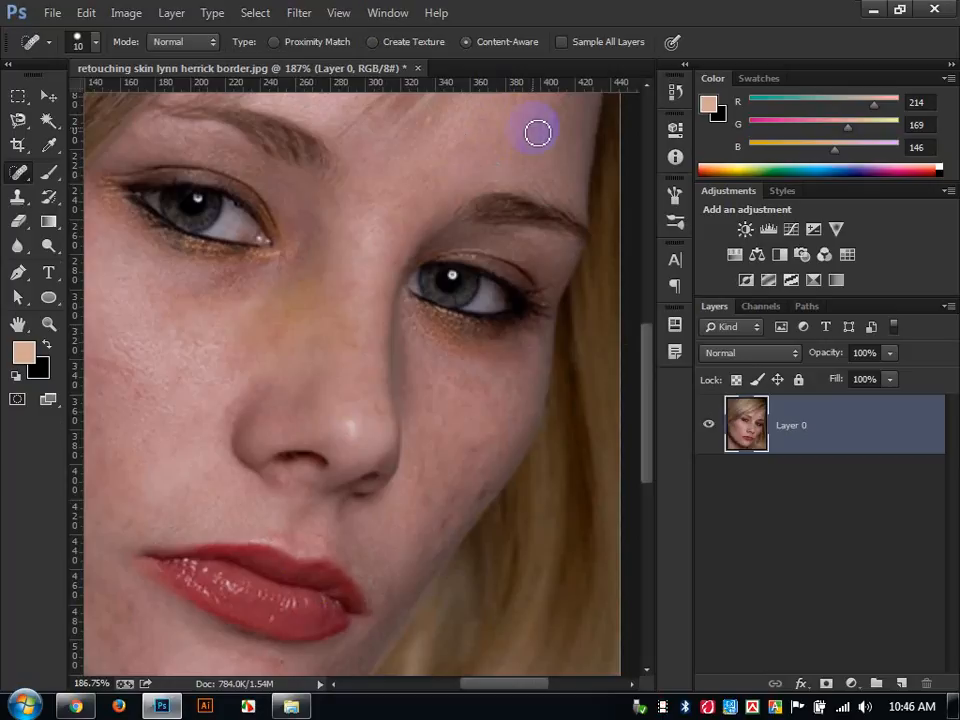
# - Heal the dark spots on the far cheek beside the nose and the small marks around the mouth
pyautogui.moveTo(450, 347); pyautogui.dragTo(426, 235)
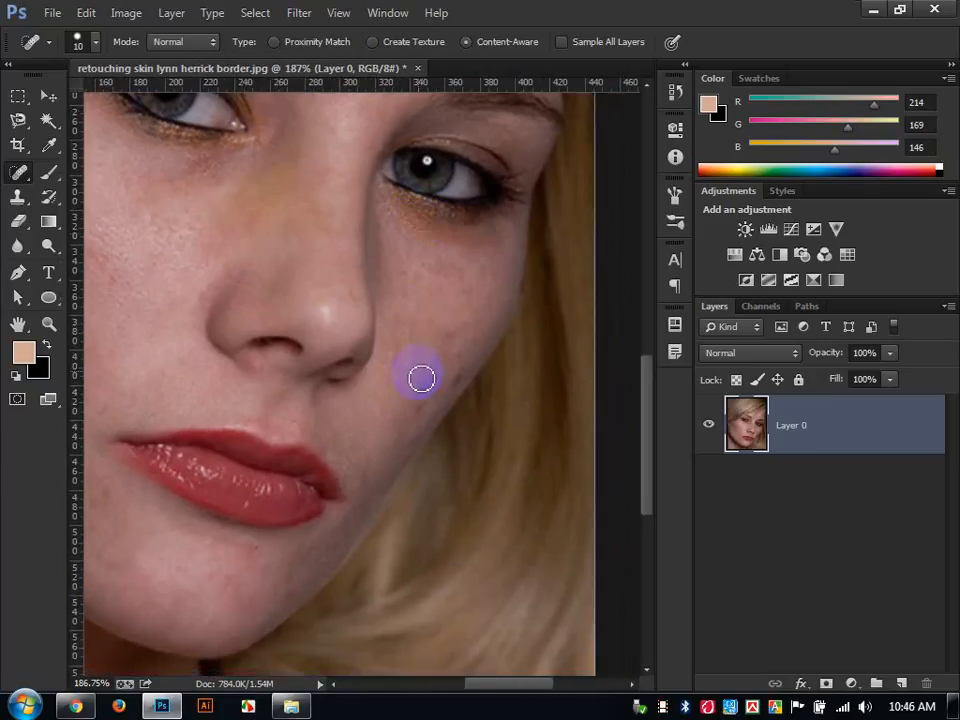
pyautogui.moveTo(416, 370); pyautogui.dragTo(410, 392)
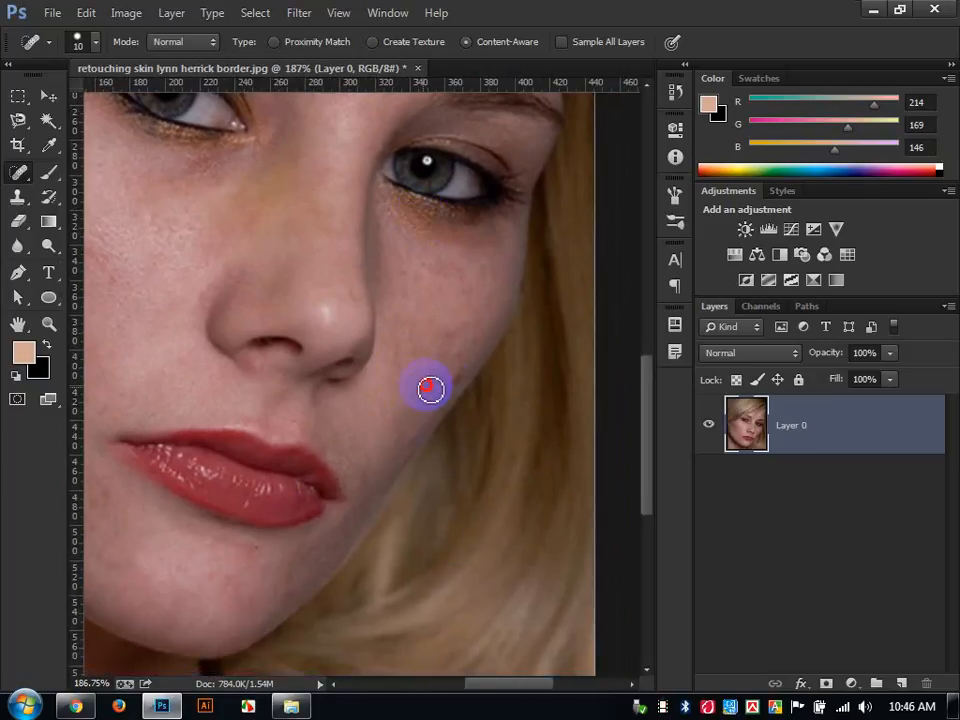
pyautogui.click(431, 389)
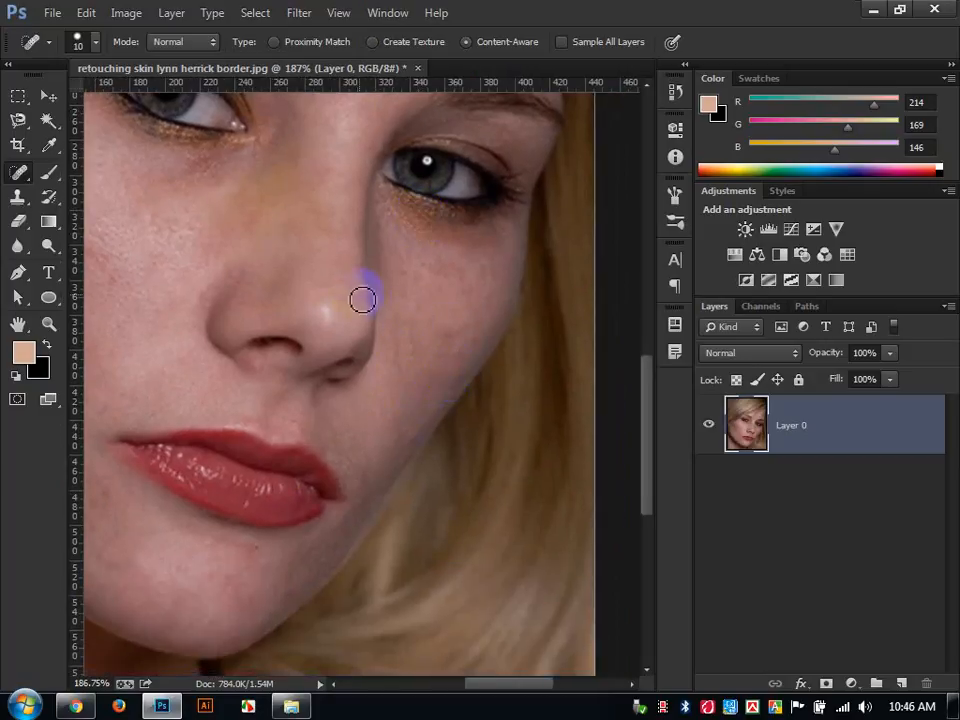
pyautogui.click(216, 454)
pyautogui.click(124, 488)
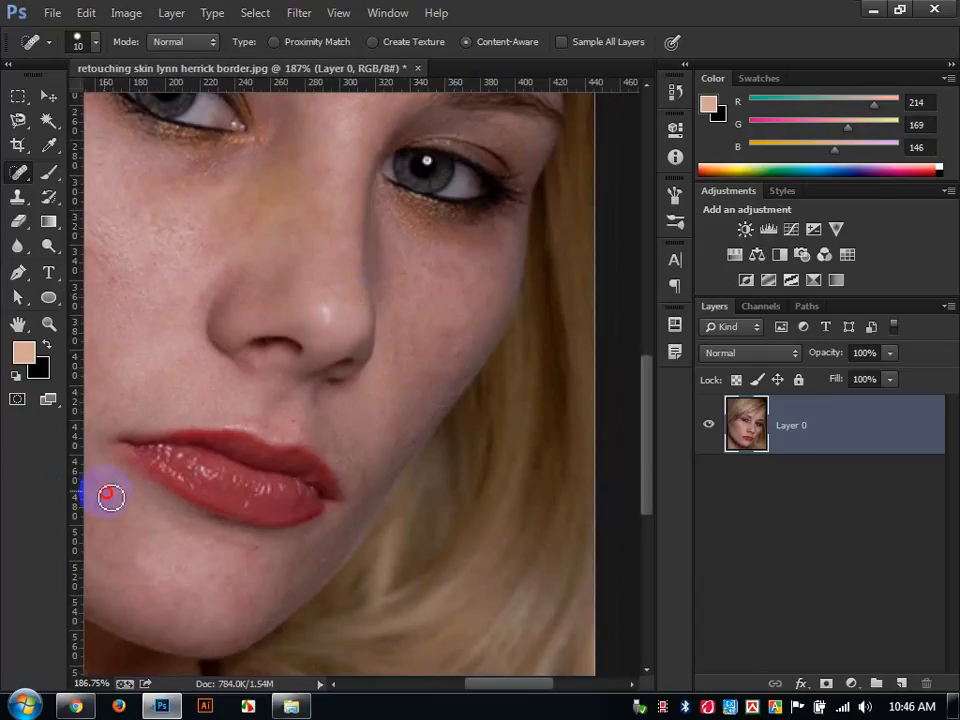
# - Heal the fine marks and reddish line across the nearer cheek below the eye
pyautogui.moveTo(272, 367); pyautogui.dragTo(291, 396)
pyautogui.click(200, 362)
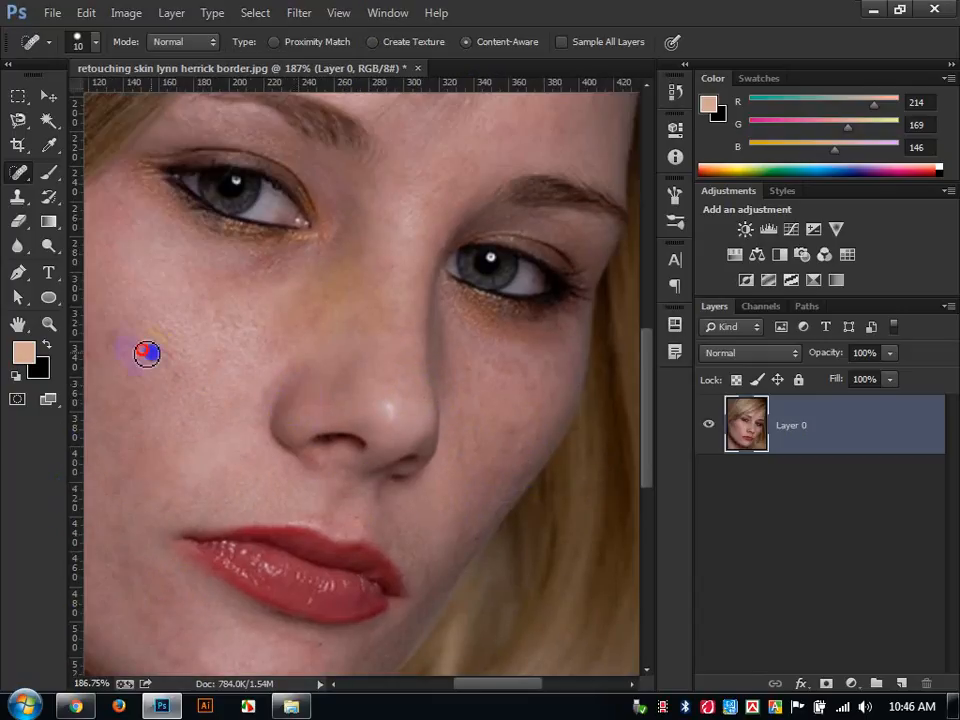
pyautogui.moveTo(147, 353); pyautogui.dragTo(133, 347)
pyautogui.click(116, 348)
pyautogui.click(87, 325)
pyautogui.click(107, 331)
pyautogui.click(97, 315)
# - Patch the discoloured skin under the inner corner of the near eye with clean cheek skin using the Patch Tool
pyautogui.moveTo(199, 313); pyautogui.dragTo(295, 353)
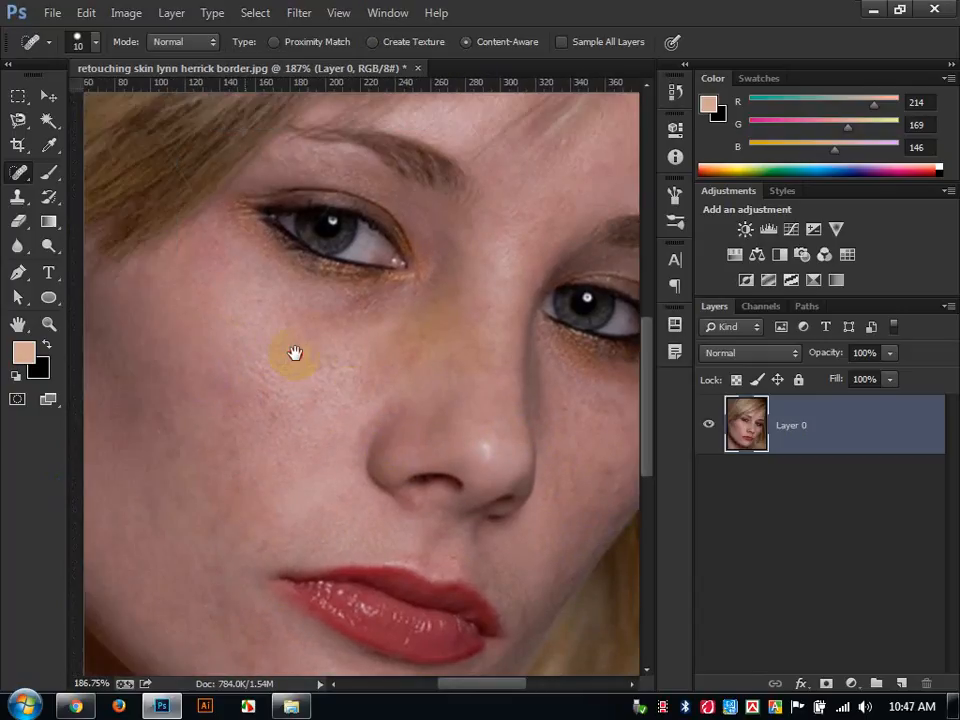
pyautogui.rightClick(20, 172)
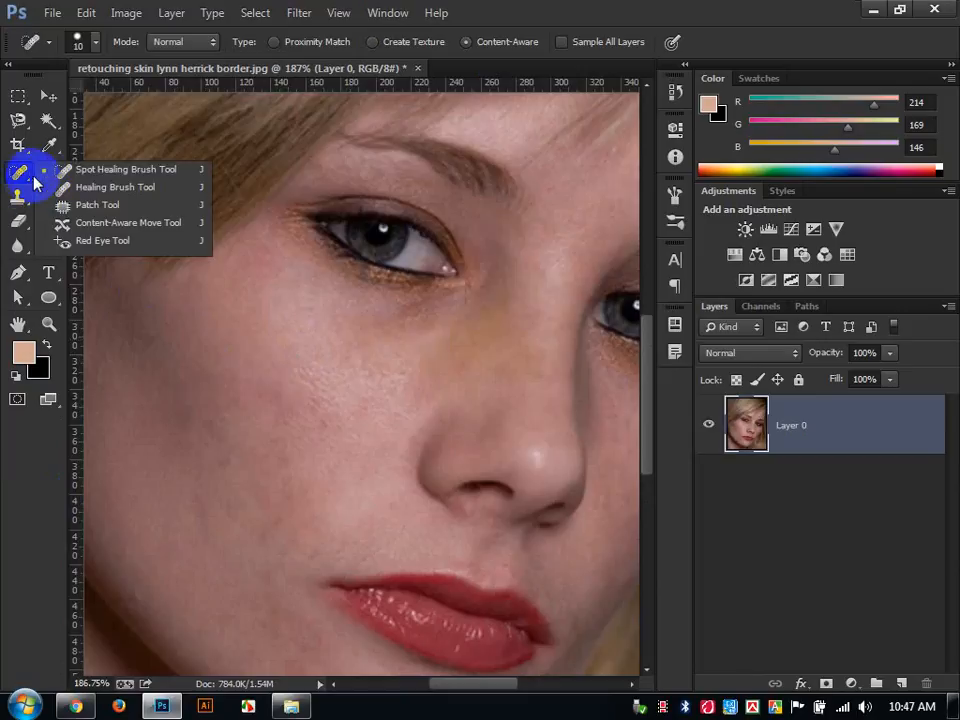
pyautogui.click(58, 206)
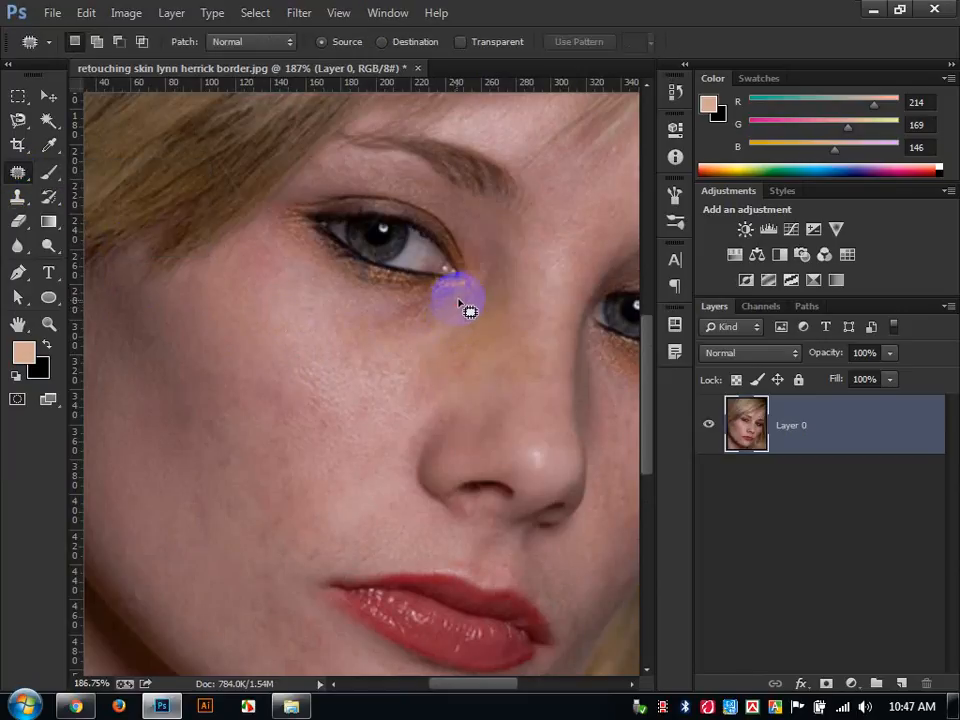
pyautogui.moveTo(466, 311)
pyautogui.mouseDown()
pyautogui.moveTo(405, 300)
pyautogui.moveTo(370, 316)
pyautogui.moveTo(369, 331)
pyautogui.moveTo(390, 346)
pyautogui.moveTo(478, 302)
pyautogui.mouseUp()
pyautogui.moveTo(400, 340)
pyautogui.mouseDown()
pyautogui.moveTo(311, 429)
pyautogui.moveTo(336, 499)
pyautogui.moveTo(350, 500)
pyautogui.mouseUp()
pyautogui.click(470, 384)
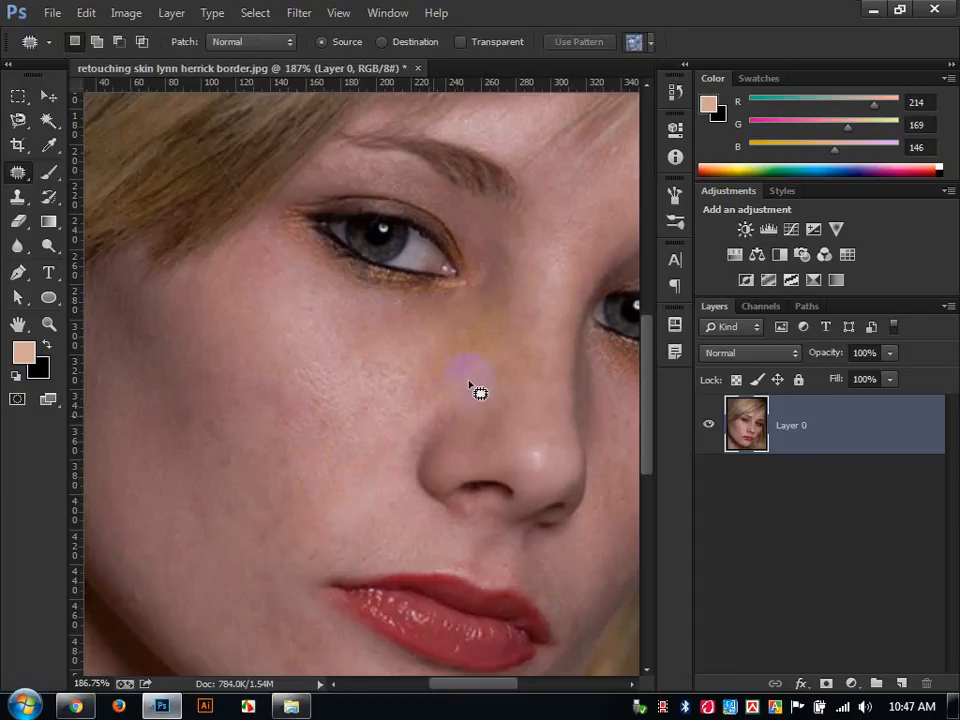
# - Patch the yellowish area on the side of the nose with clean skin from the cheek
pyautogui.moveTo(486, 302)
pyautogui.mouseDown()
pyautogui.moveTo(425, 376)
pyautogui.moveTo(491, 358)
pyautogui.moveTo(519, 304)
pyautogui.moveTo(508, 259)
pyautogui.moveTo(476, 320)
pyautogui.moveTo(313, 375)
pyautogui.moveTo(369, 430)
pyautogui.mouseUp()
pyautogui.moveTo(428, 398)
pyautogui.mouseDown()
pyautogui.moveTo(477, 360)
pyautogui.moveTo(503, 383)
pyautogui.moveTo(518, 351)
pyautogui.moveTo(527, 384)
pyautogui.moveTo(455, 352)
pyautogui.mouseUp()
pyautogui.click(525, 384)
pyautogui.press('space')
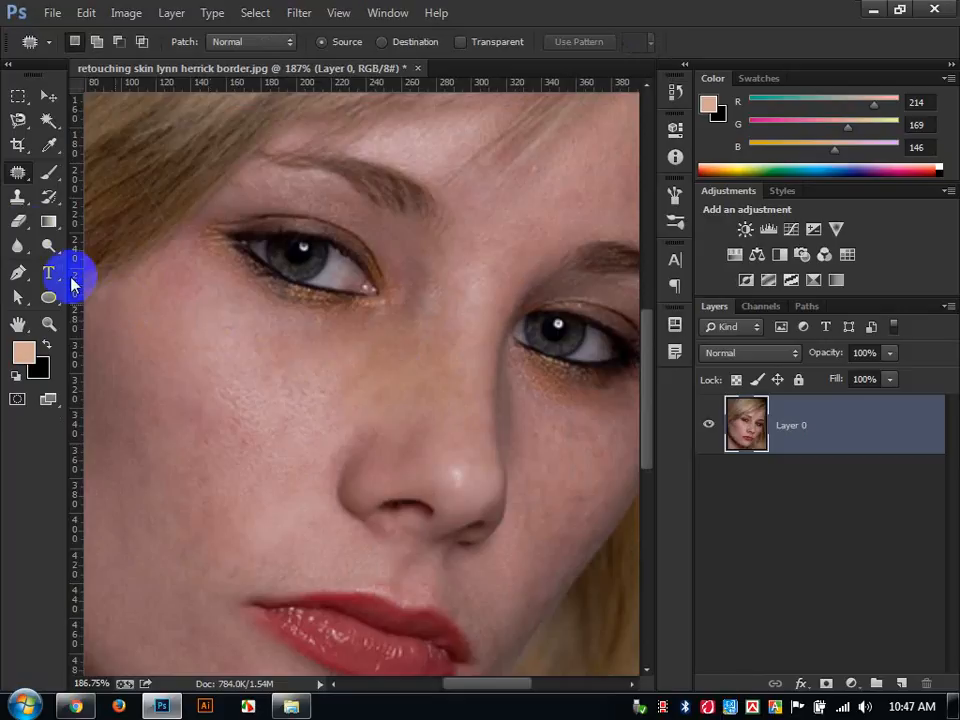
# - Return to the Spot Healing Brush and heal the leftover marks by the inner eye corner, nose bridge and far cheek
pyautogui.moveTo(18, 172); pyautogui.dragTo(120, 166)
pyautogui.moveTo(385, 317); pyautogui.dragTo(386, 318)
pyautogui.click(416, 355)
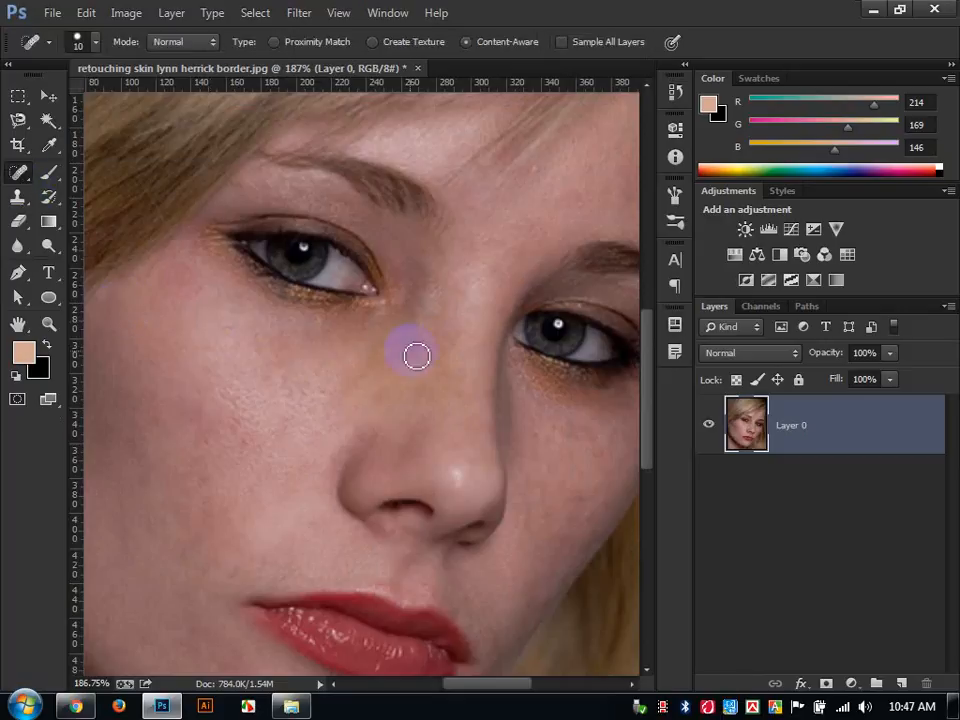
pyautogui.click(468, 345)
pyautogui.click(462, 307)
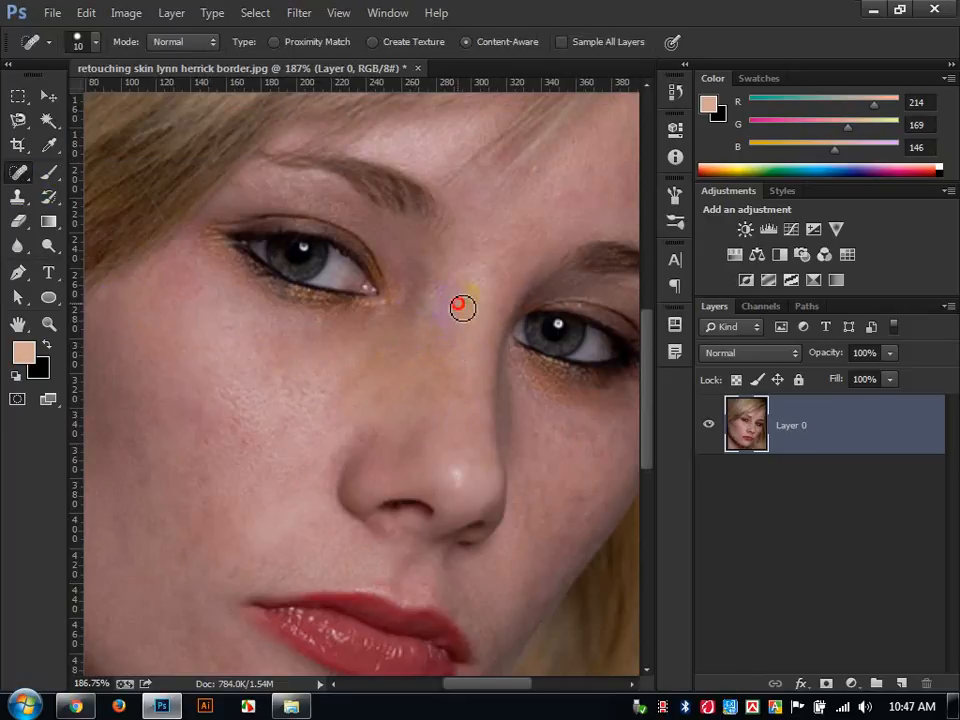
pyautogui.scroll(-3, 461, 332)
pyautogui.click(539, 464)
# - Touch up the remaining small blemishes on the face and chin while checking the whole portrait
pyautogui.scroll(-4, 459, 422)
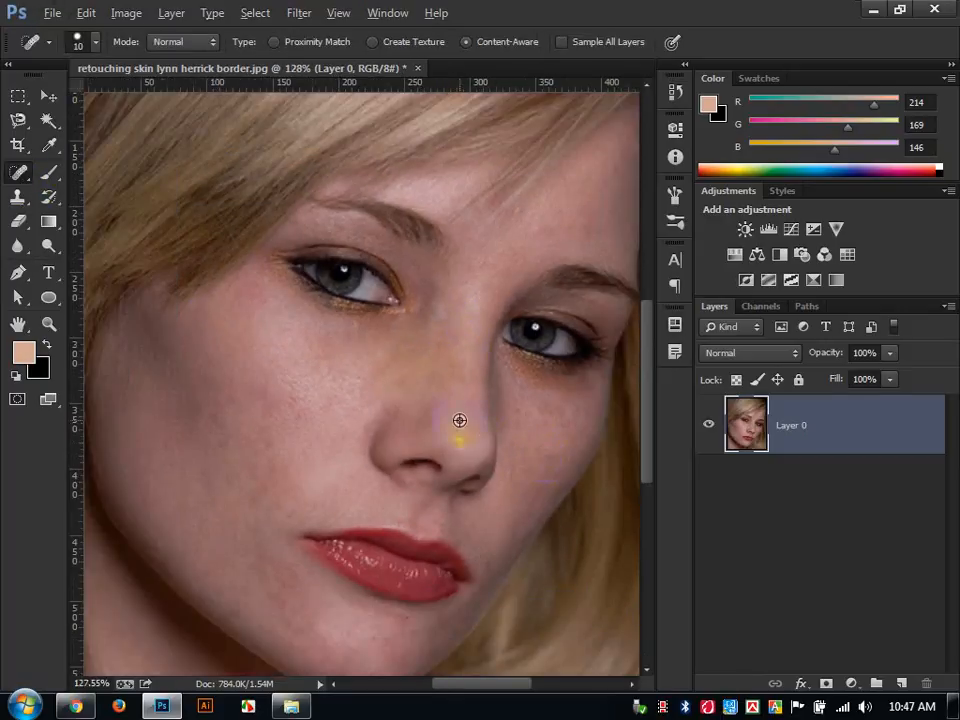
pyautogui.click(475, 387)
pyautogui.click(488, 342)
pyautogui.click(485, 318)
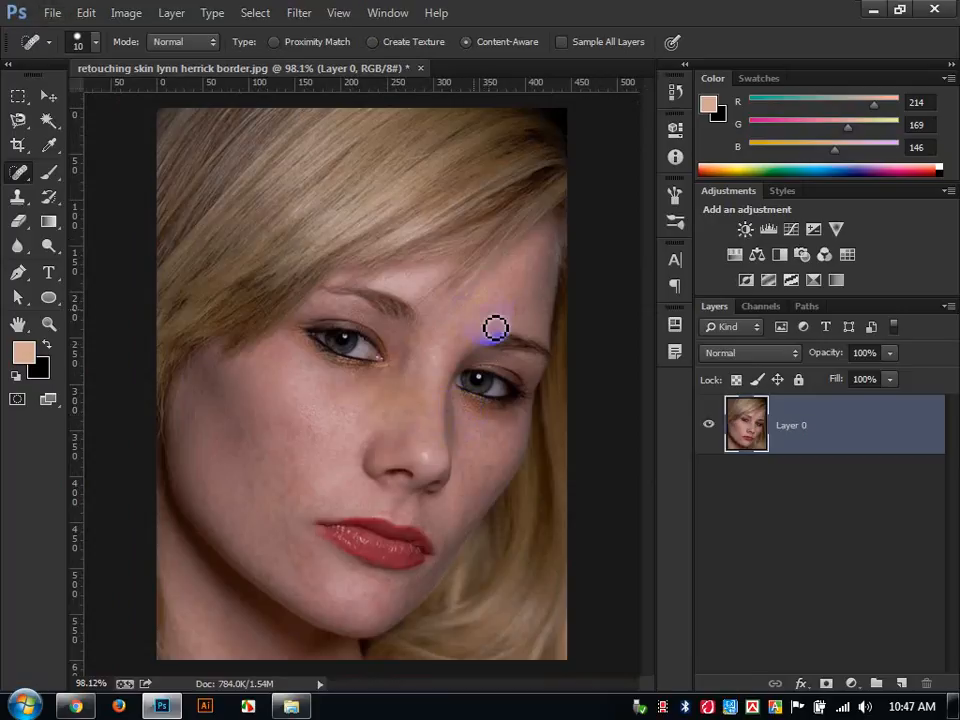
pyautogui.click(317, 598)
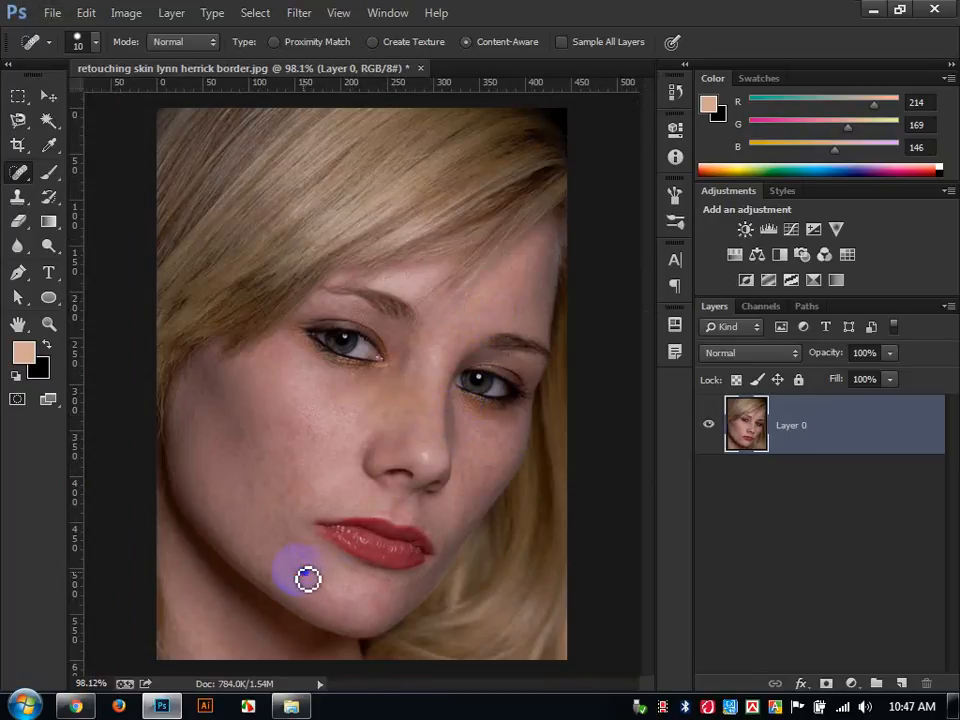
# - Heal the last small marks on the chin and the far cheek with the Spot Healing Brush
pyautogui.click(371, 600)
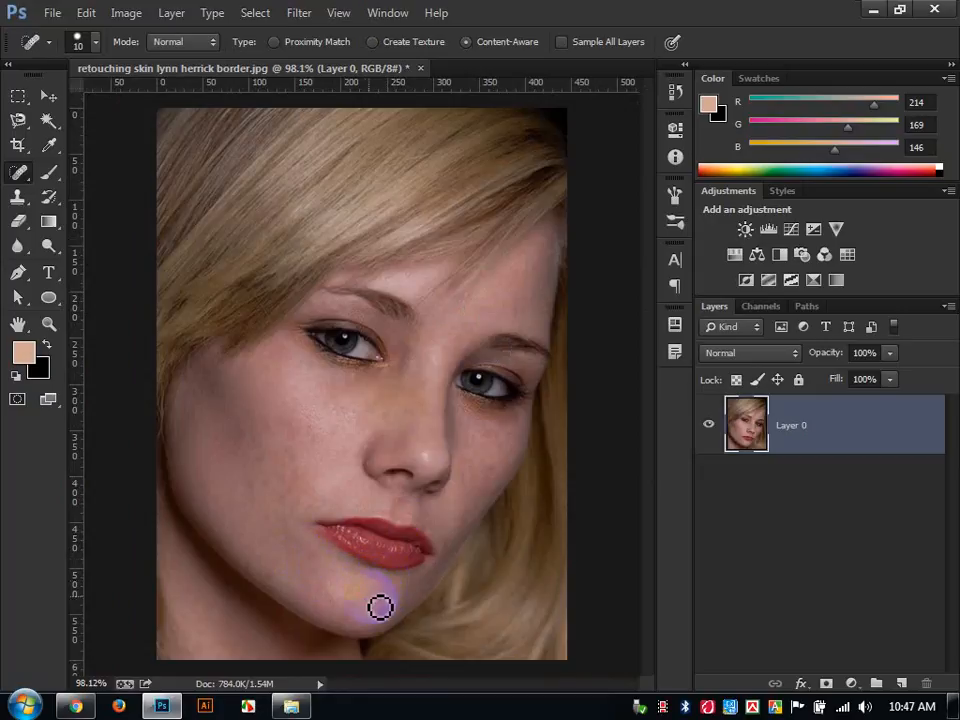
pyautogui.click(498, 481)
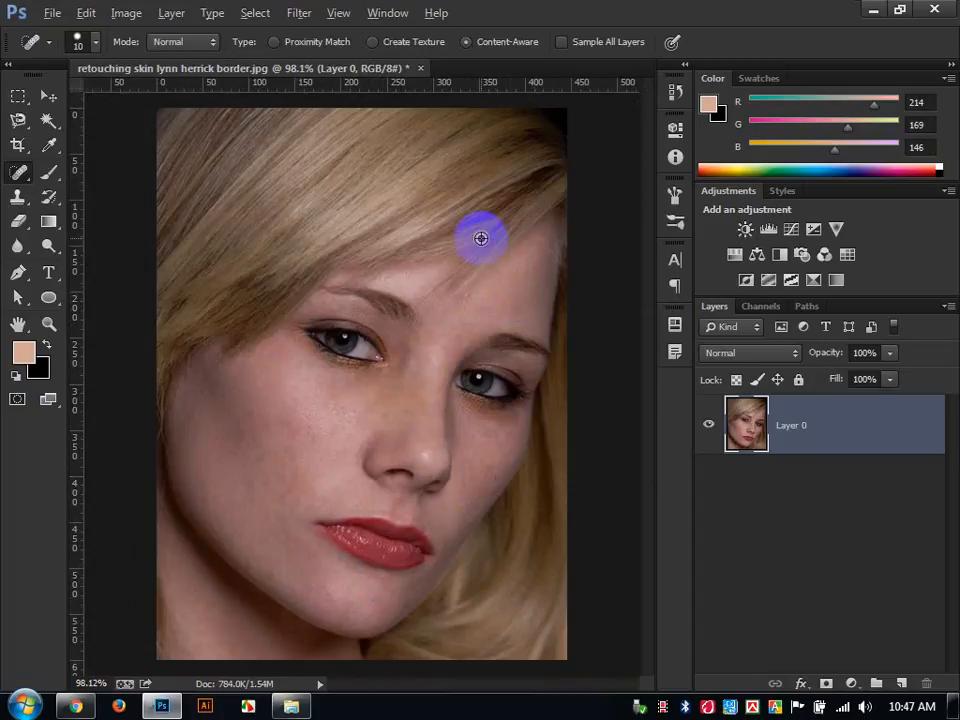
pyautogui.moveTo(320, 334)
pyautogui.mouseDown()
pyautogui.moveTo(350, 352)
pyautogui.moveTo(361, 340)
pyautogui.mouseUp()
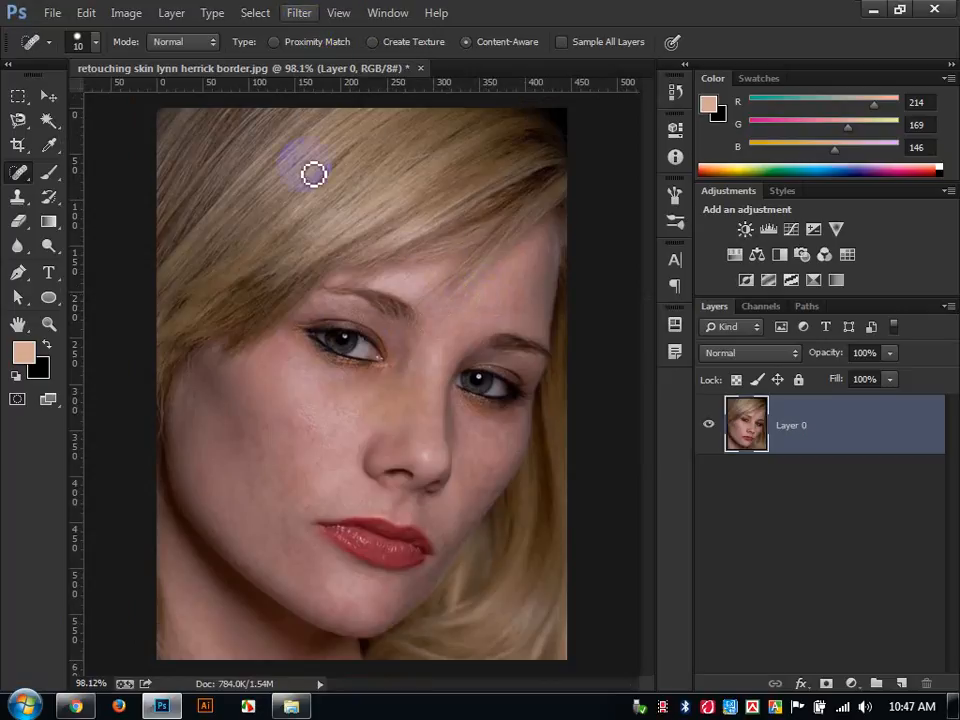
# - Open the Portraiture v2.3.4 folder inside the Software folder on New Volume (F:) in Windows Explorer
pyautogui.click(20, 705)
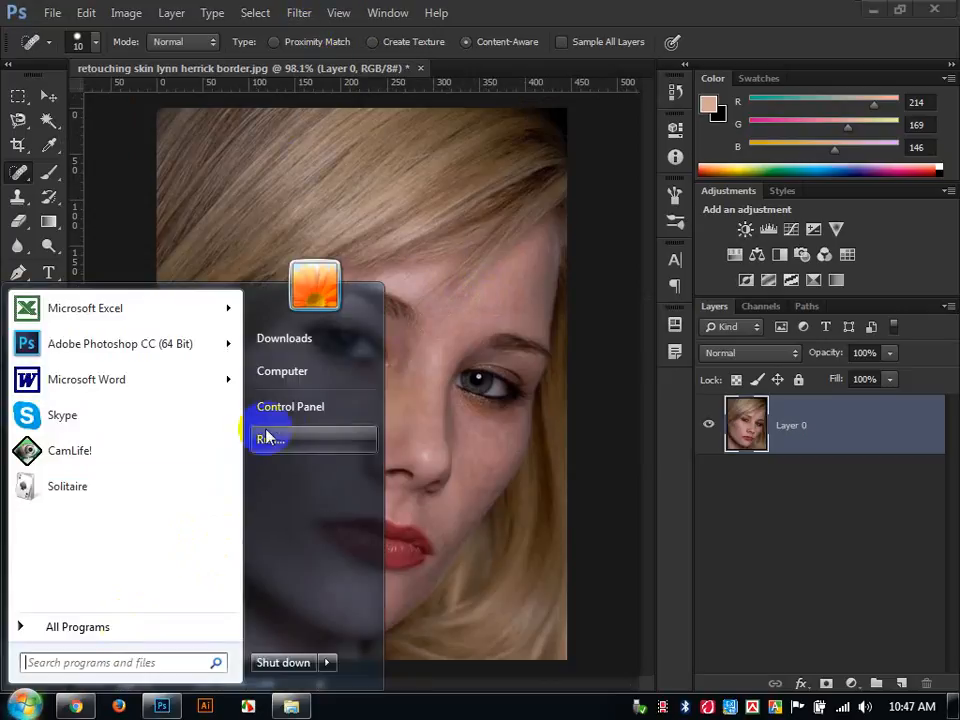
pyautogui.click(303, 376)
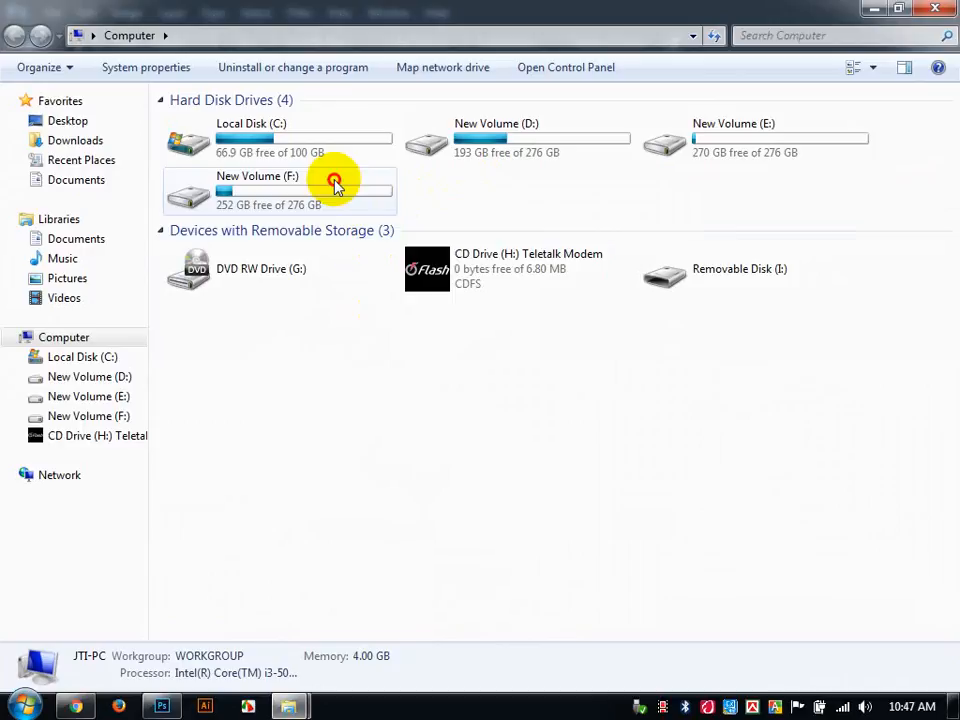
pyautogui.doubleClick(335, 185)
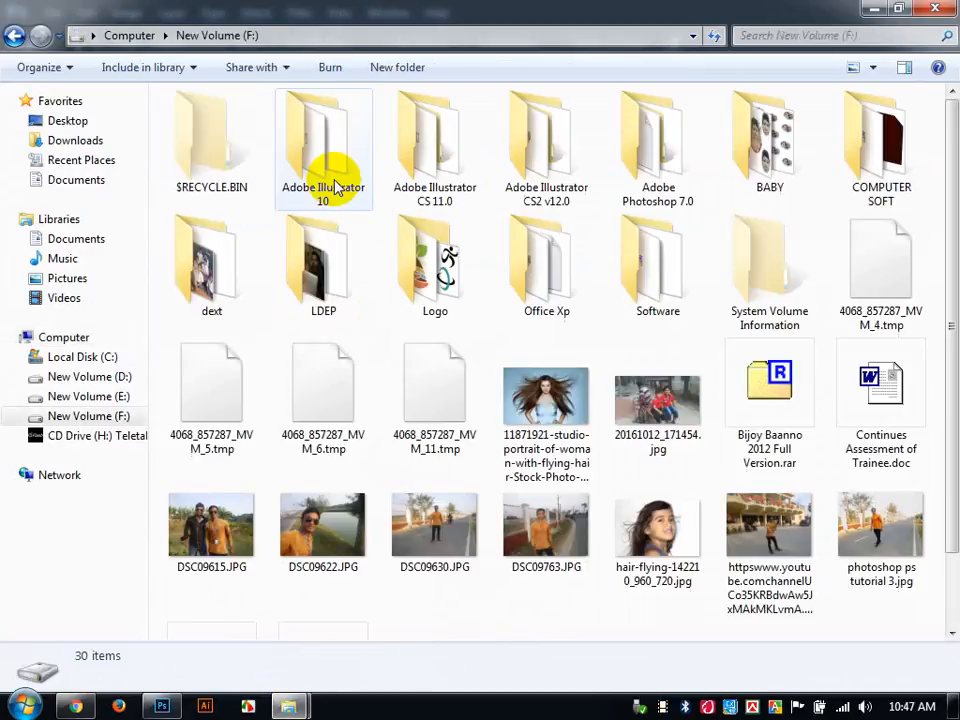
pyautogui.doubleClick(681, 282)
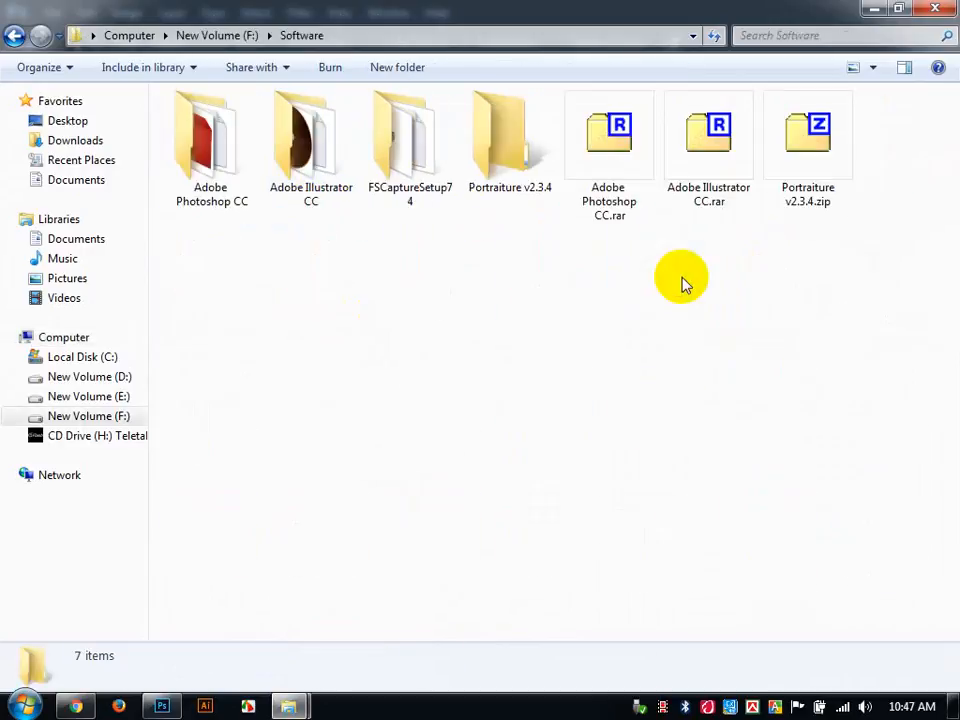
pyautogui.click(511, 198)
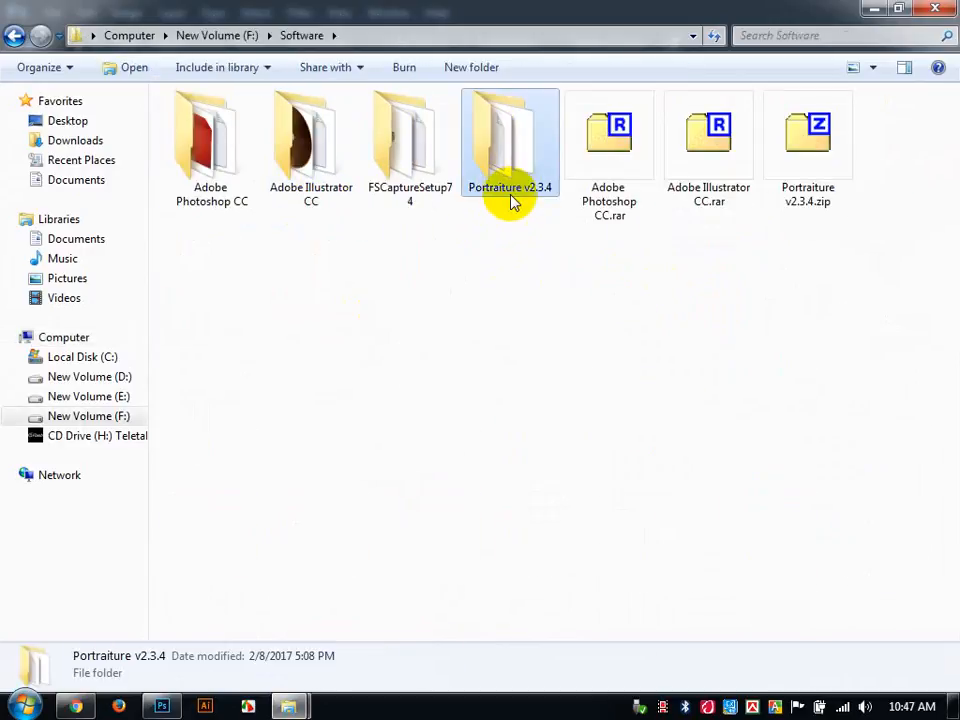
pyautogui.doubleClick(514, 141)
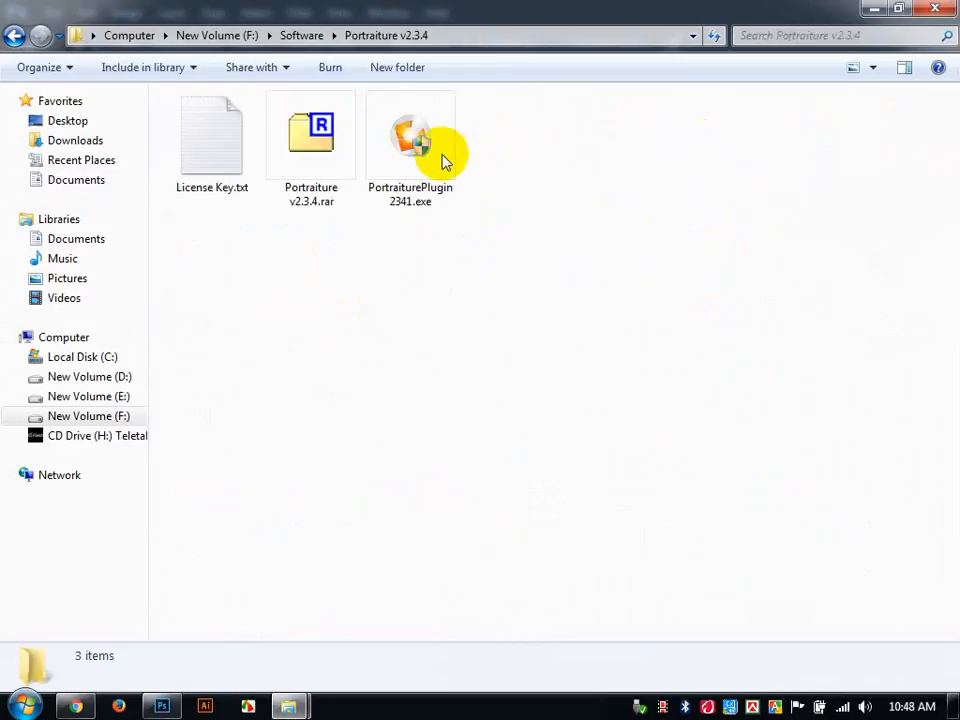
# - Run PortraiturePlugin2341.exe and install the Portraiture 2 plug-in with the default setup options
pyautogui.click(408, 145)
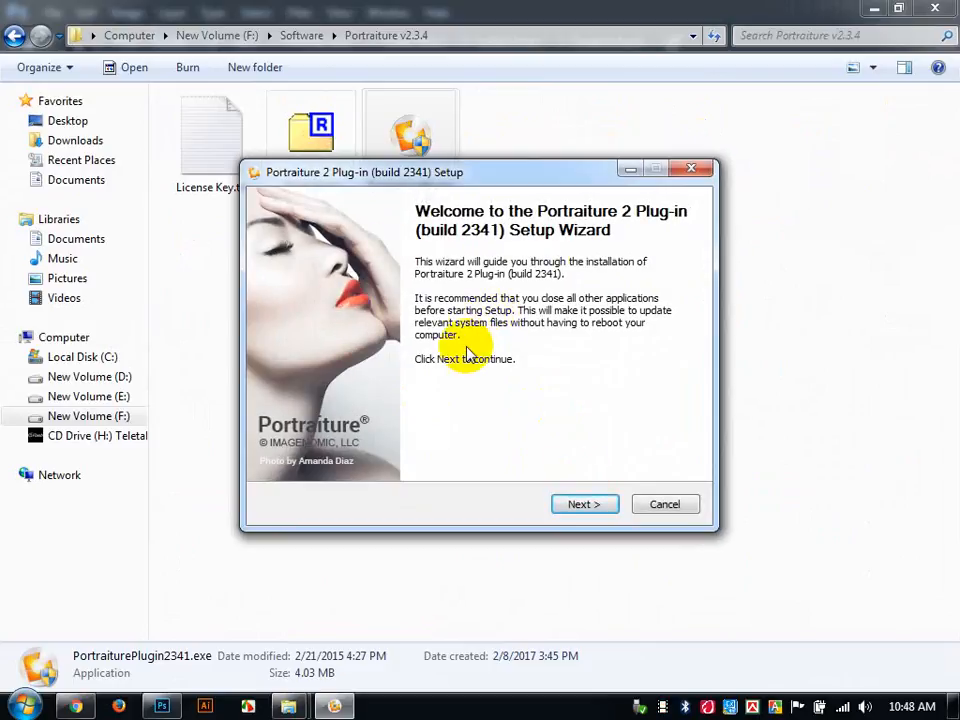
pyautogui.click(568, 506)
pyautogui.click(566, 505)
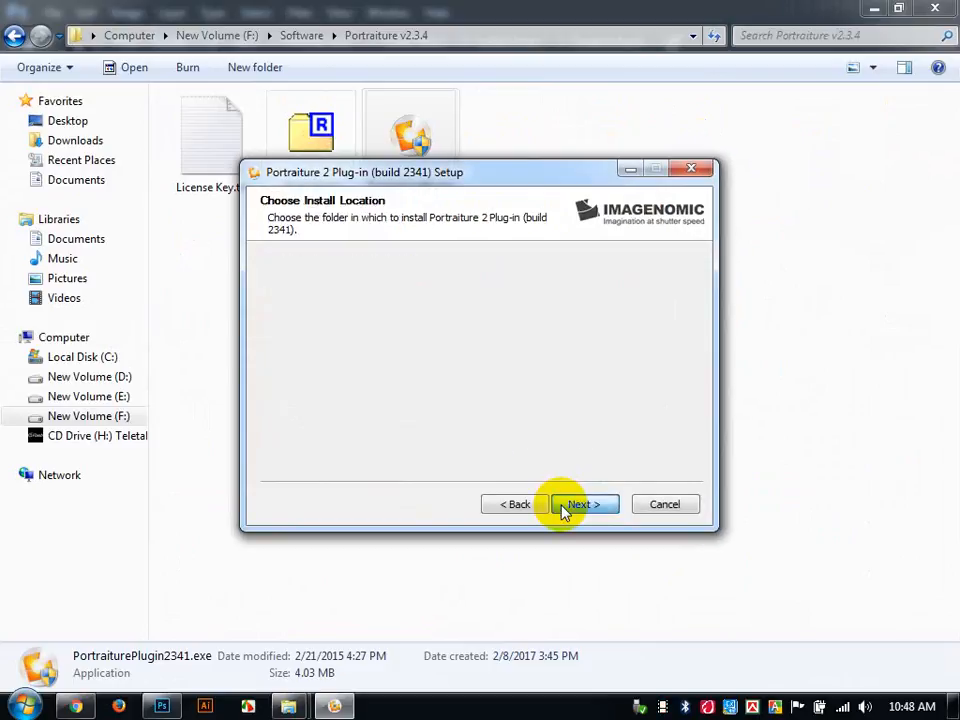
pyautogui.click(566, 505)
pyautogui.click(566, 505)
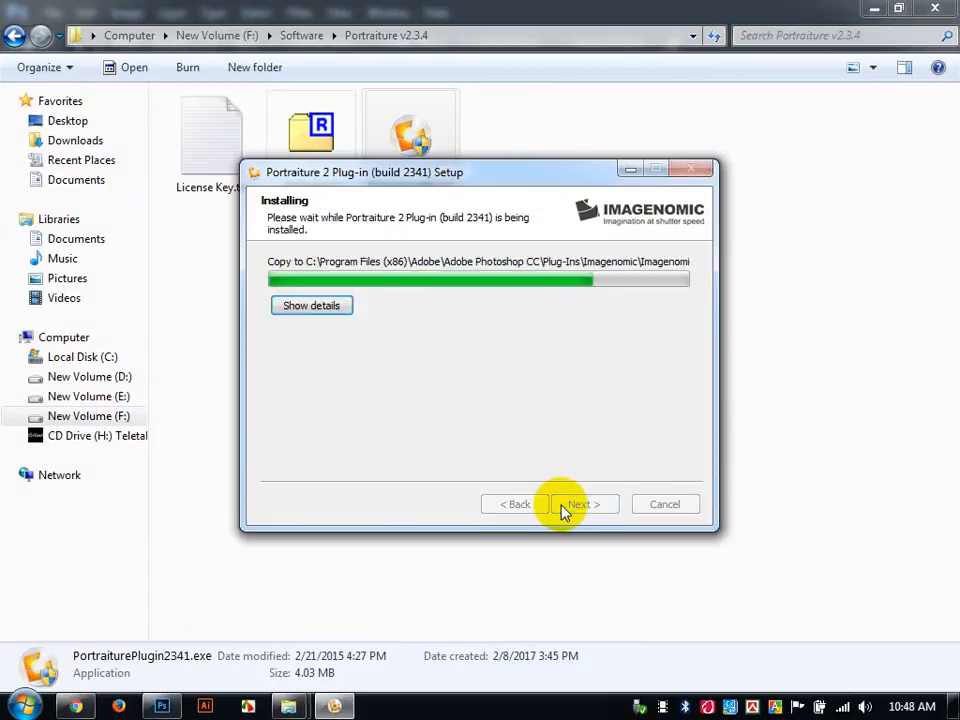
pyautogui.click(582, 504)
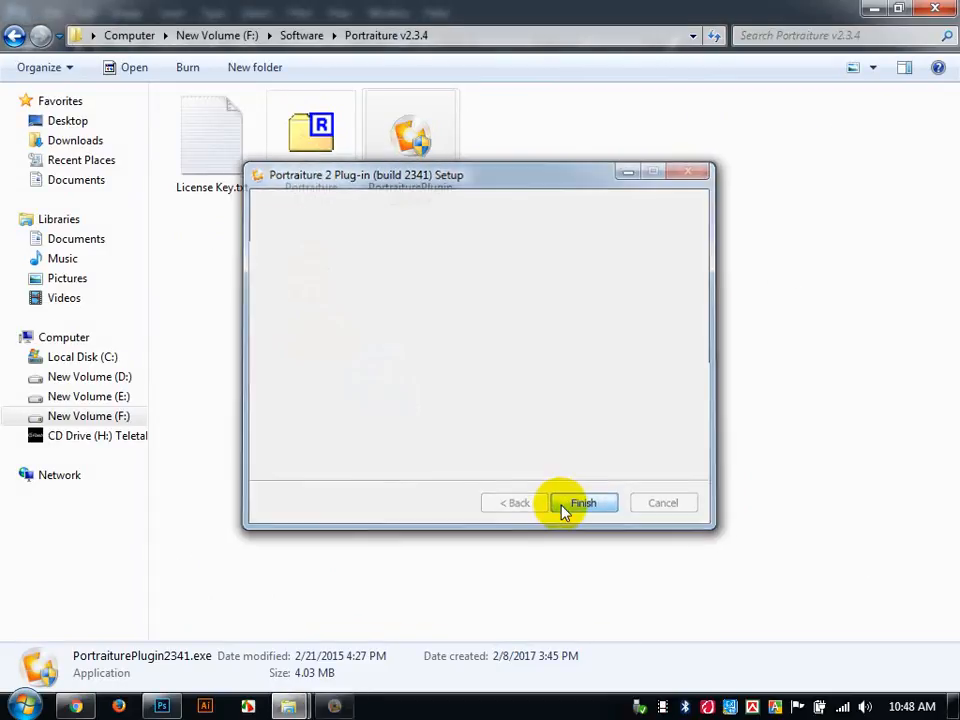
# - View the registration details in License Key.txt, close the file and switch back to Photoshop
pyautogui.doubleClick(207, 190)
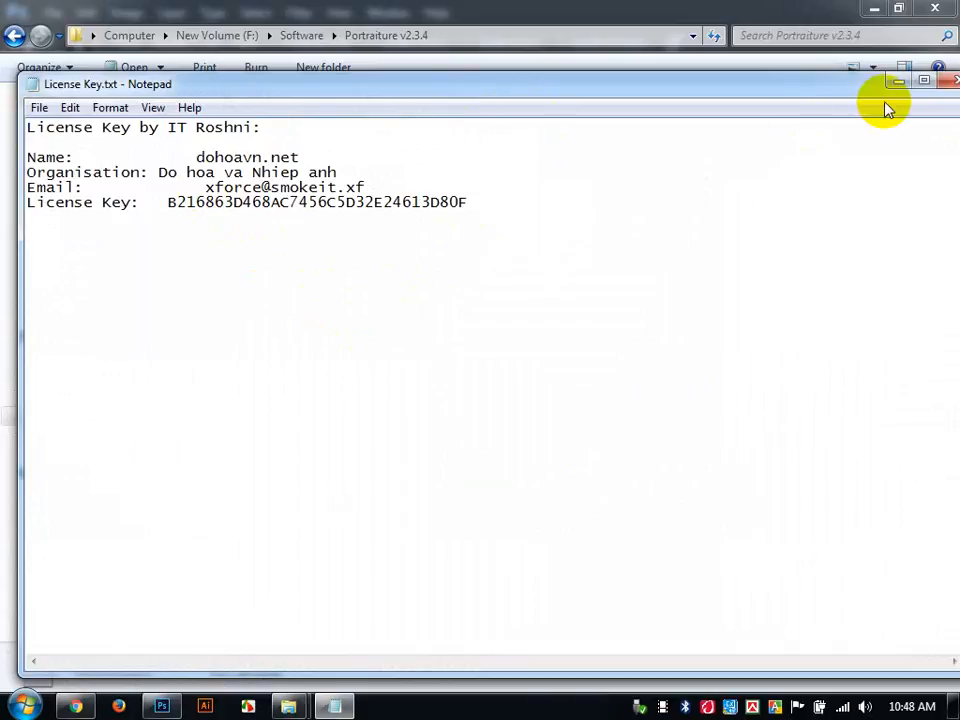
pyautogui.click(948, 84)
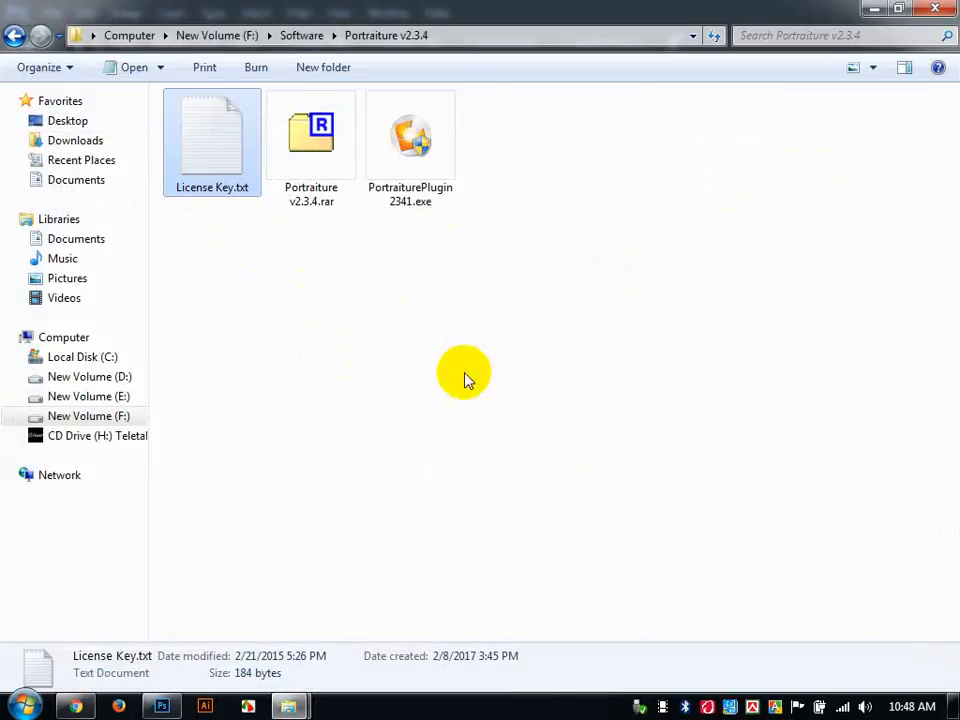
pyautogui.click(165, 708)
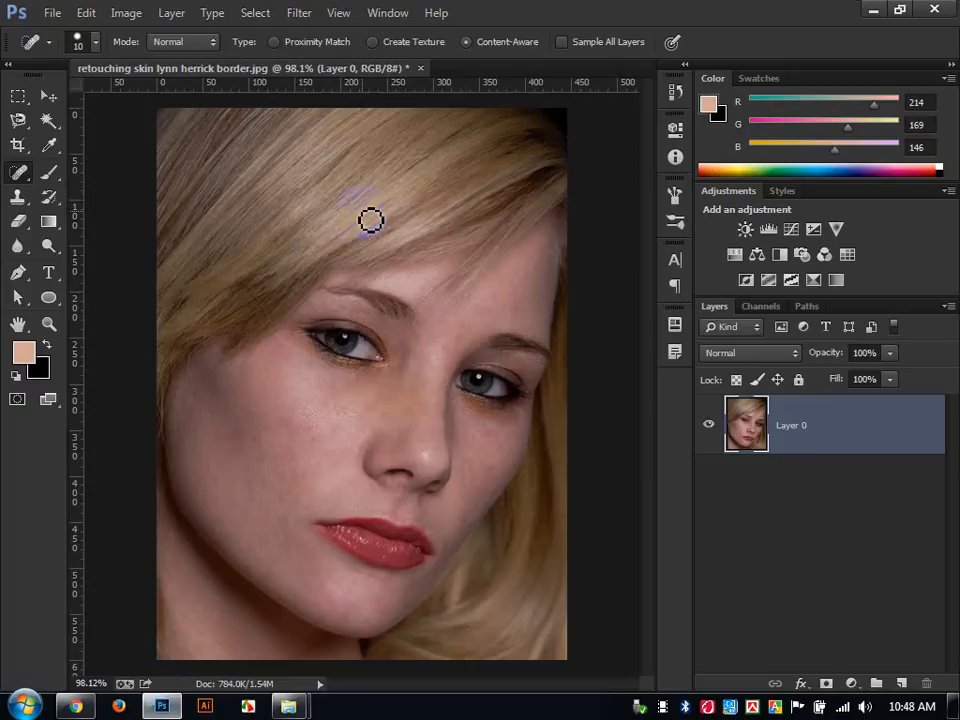
# - Apply the Imagenomic Portraiture filter to Layer 0 after checking the cheek, nose and lips in its preview
pyautogui.click(303, 15)
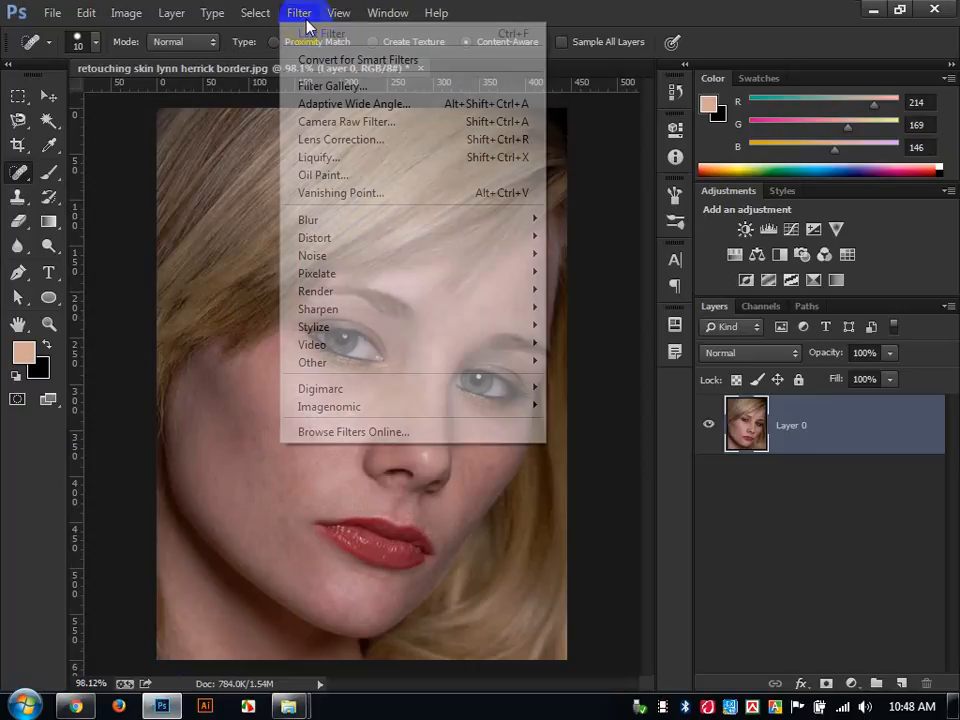
pyautogui.moveTo(313, 407)
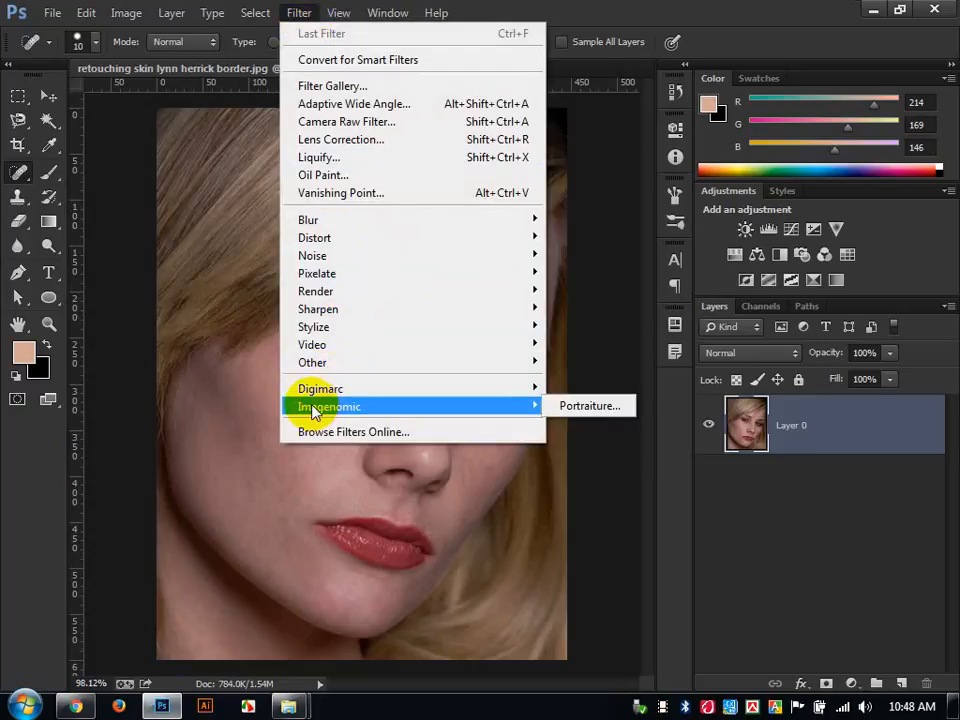
pyautogui.click(592, 408)
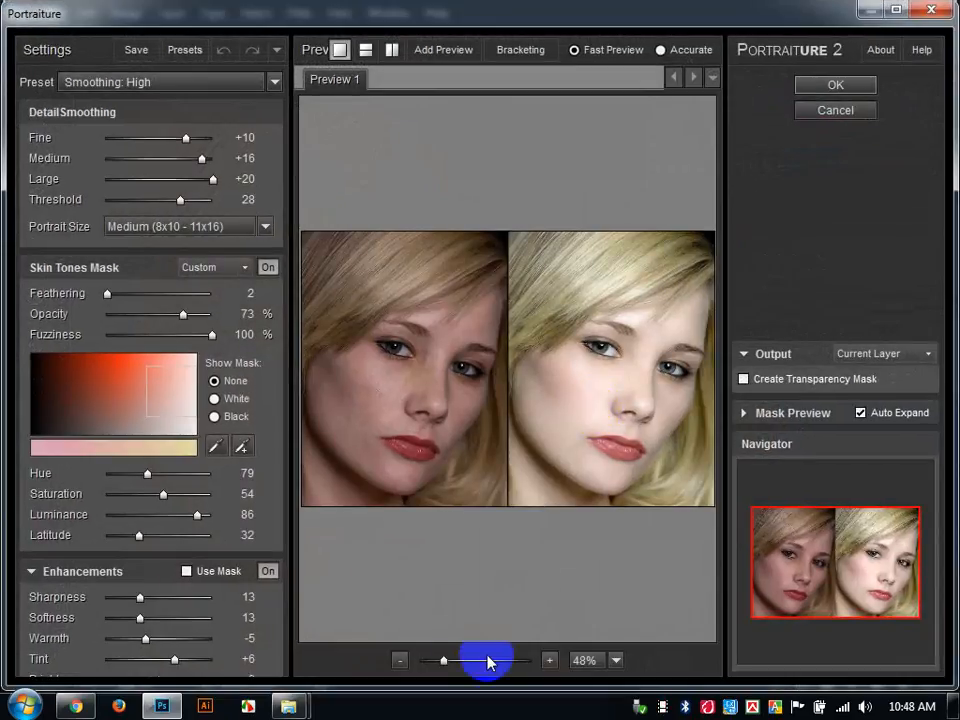
pyautogui.moveTo(444, 662); pyautogui.dragTo(488, 661)
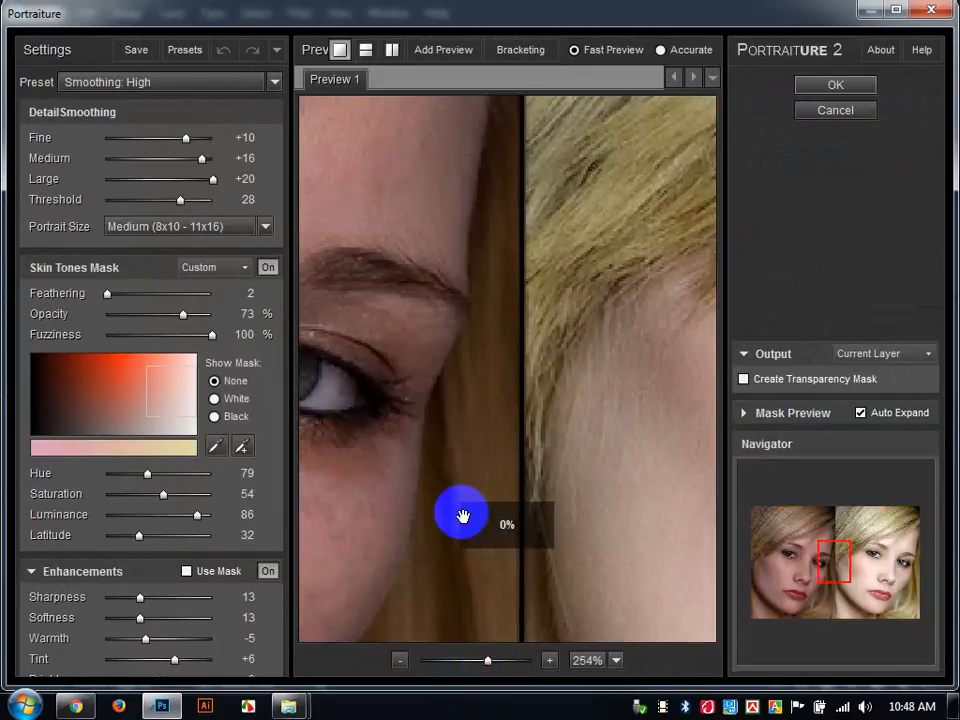
pyautogui.moveTo(775, 388); pyautogui.dragTo(803, 377)
pyautogui.moveTo(649, 435); pyautogui.dragTo(738, 381)
pyautogui.moveTo(626, 409); pyautogui.dragTo(795, 324)
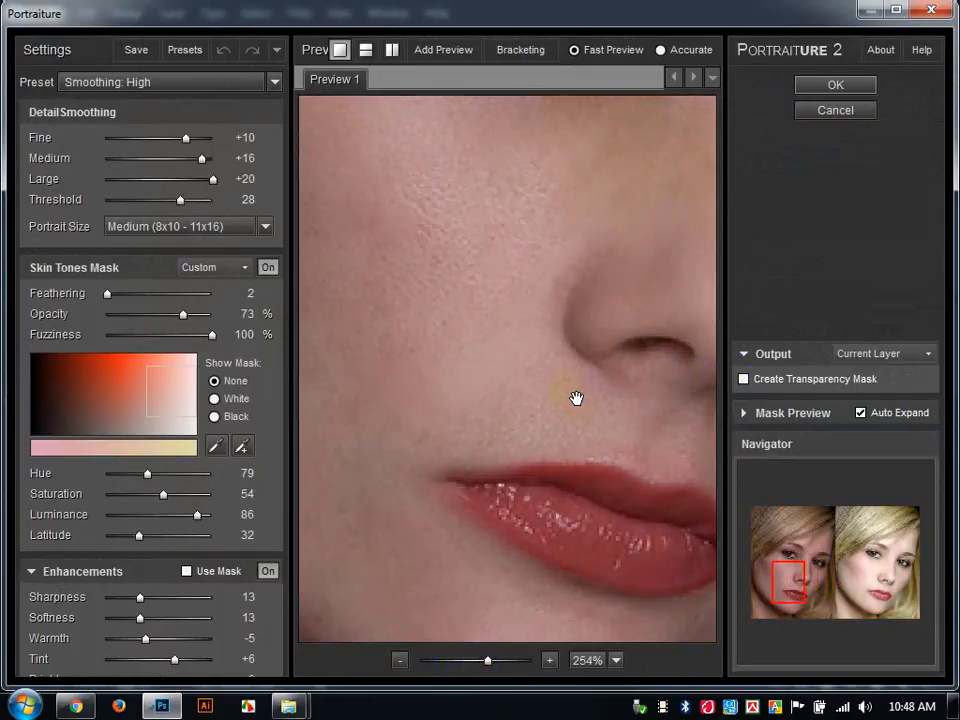
pyautogui.click(400, 659)
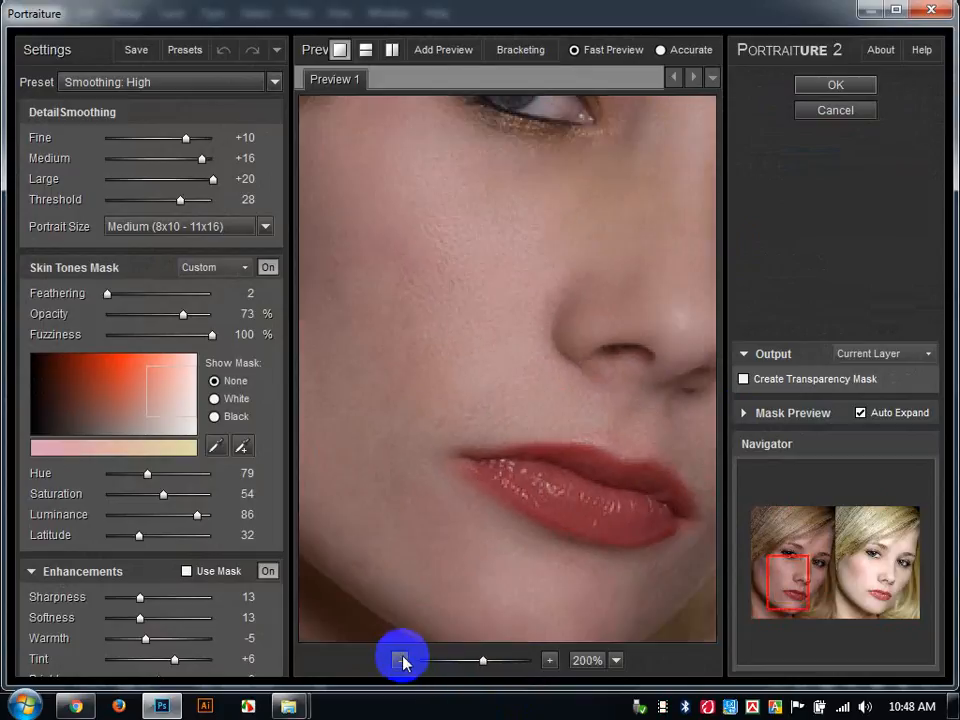
pyautogui.click(400, 659)
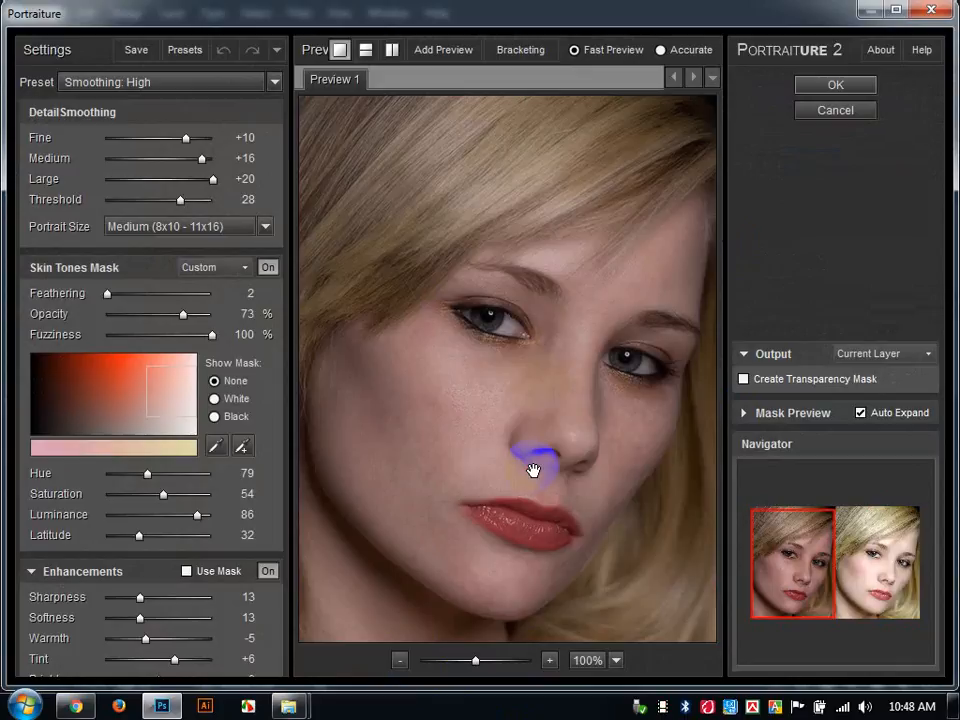
pyautogui.click(465, 526)
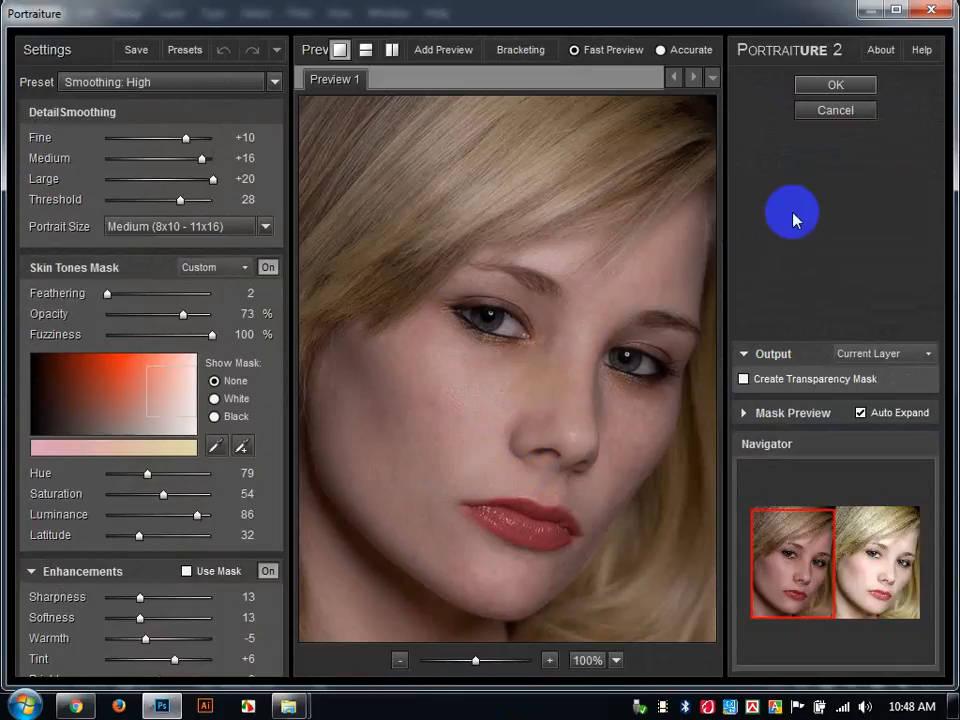
pyautogui.click(836, 88)
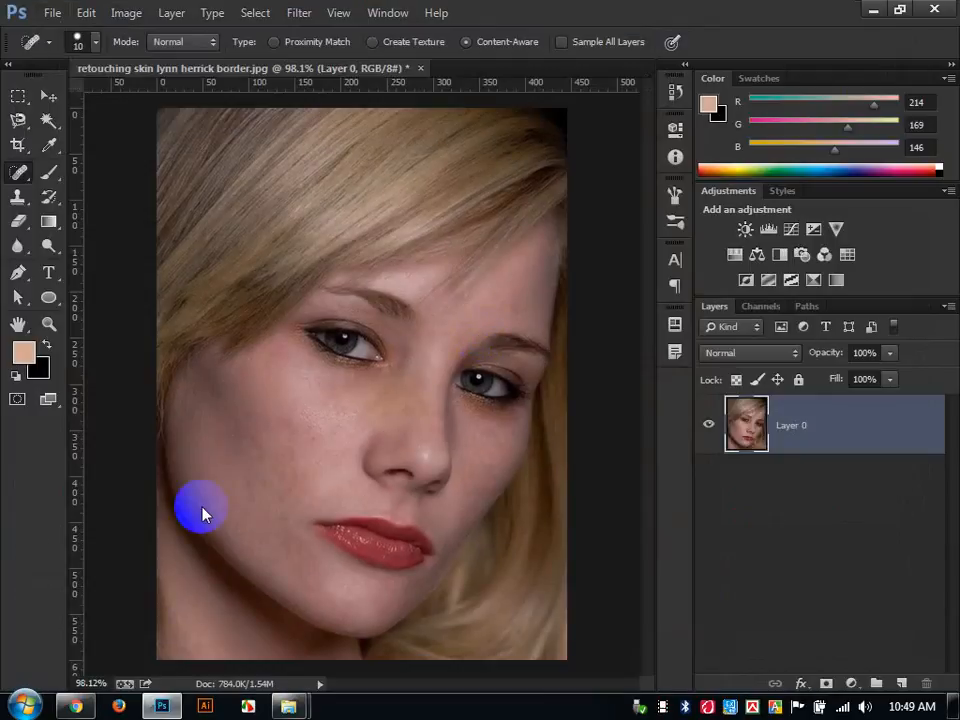
# - Heal the remaining small blemishes on the near cheek with the Spot Healing Brush
pyautogui.scroll(4, 199, 579)
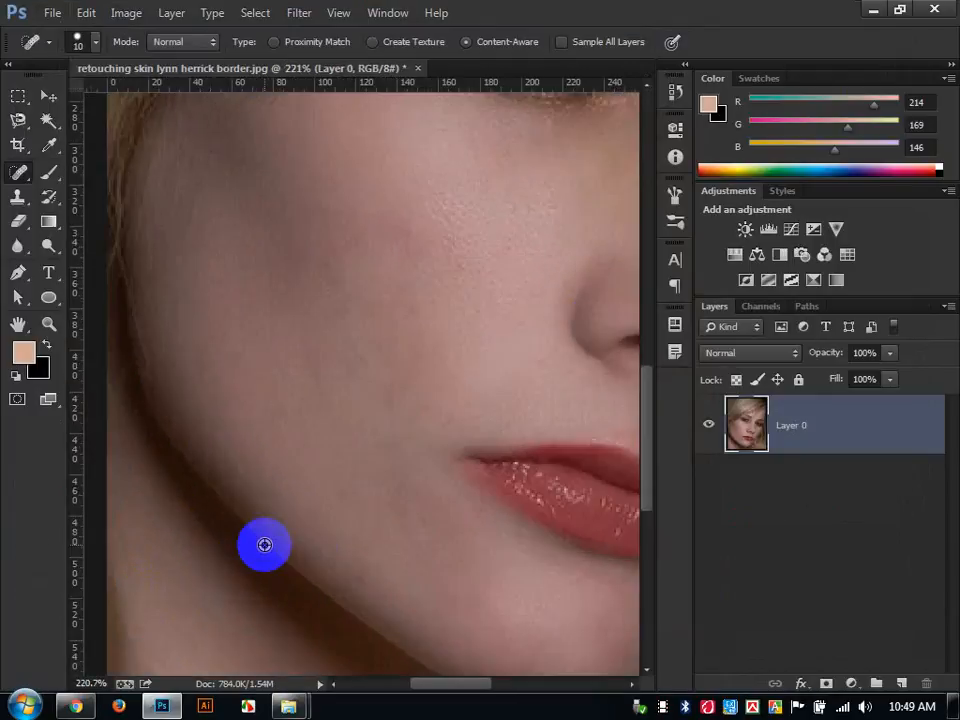
pyautogui.scroll(1, 264, 544)
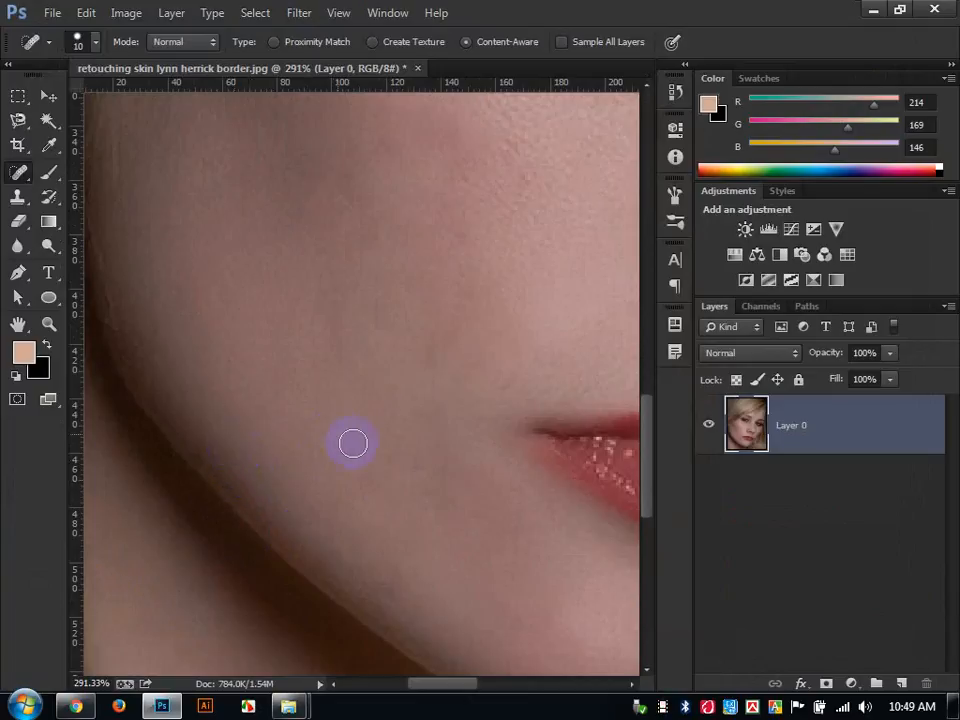
pyautogui.moveTo(501, 519); pyautogui.dragTo(311, 469)
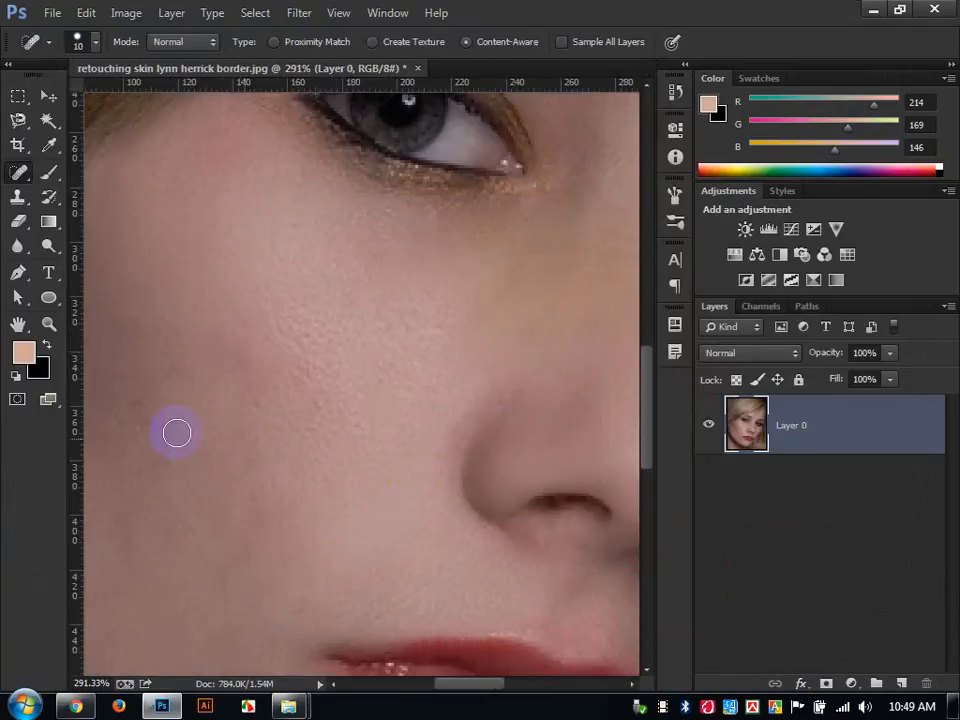
pyautogui.click(146, 407)
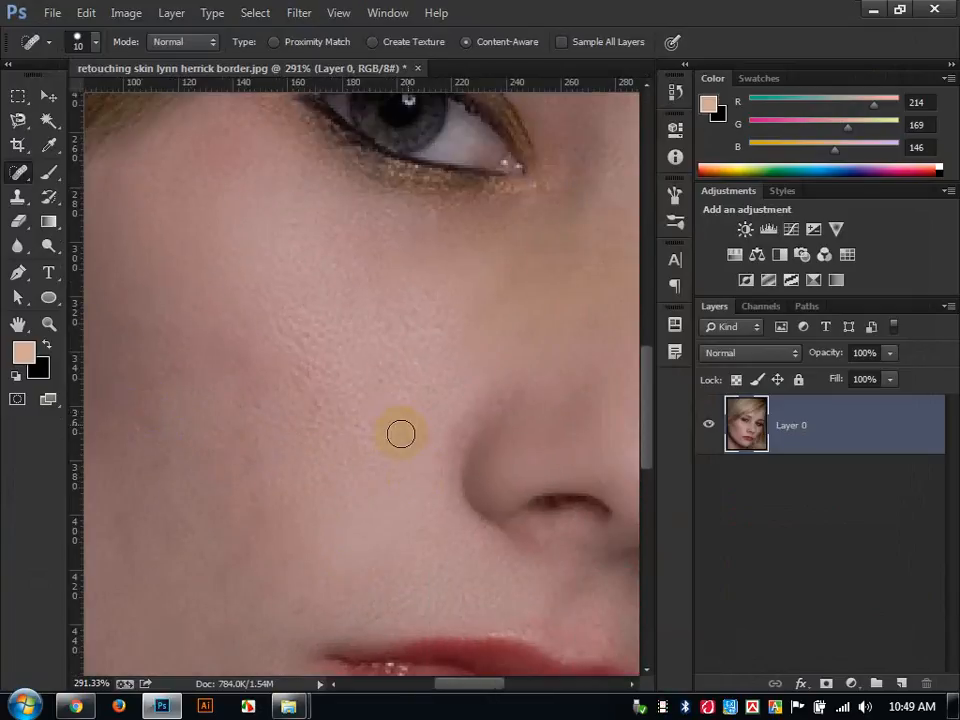
pyautogui.click(319, 403)
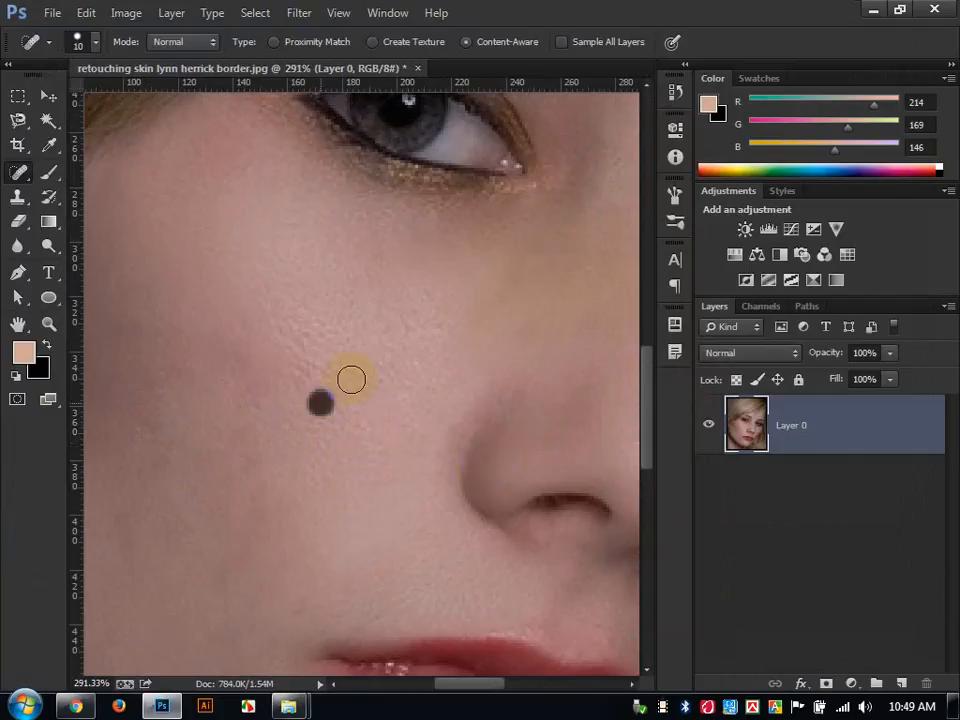
pyautogui.moveTo(364, 347); pyautogui.dragTo(181, 511)
pyautogui.moveTo(472, 381); pyautogui.dragTo(321, 431)
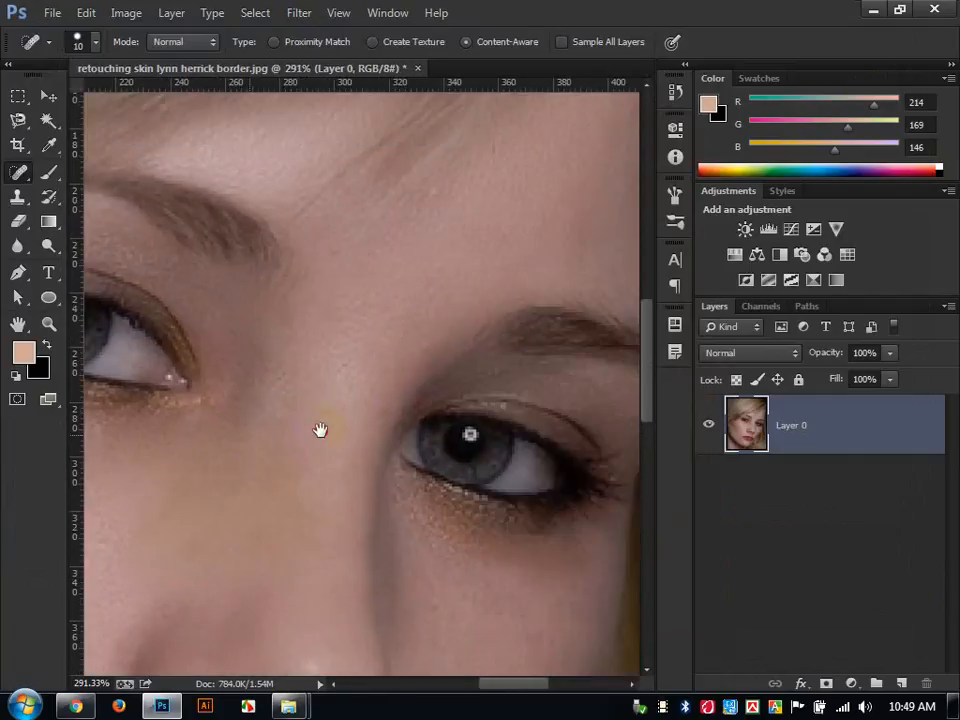
# - Examine the retouched skin across the whole portrait at different magnifications
pyautogui.scroll(-5, 397, 424)
pyautogui.scroll(-3, 397, 424)
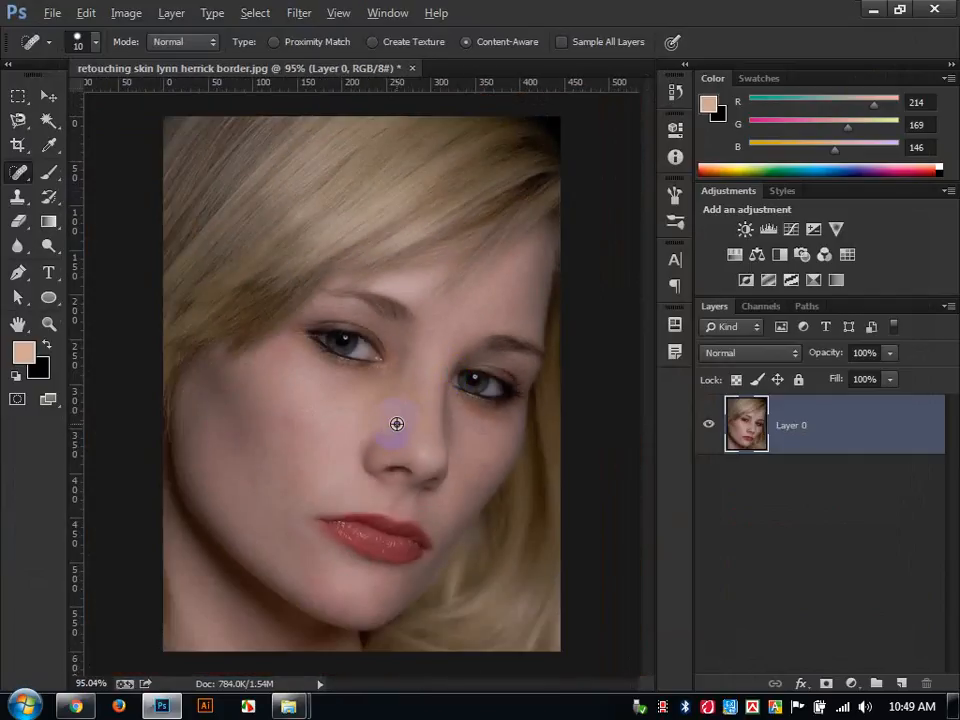
pyautogui.scroll(-1, 397, 424)
pyautogui.scroll(1, 397, 424)
pyautogui.scroll(1, 397, 424)
pyautogui.moveTo(355, 452)
pyautogui.mouseDown()
pyautogui.moveTo(401, 418)
pyautogui.moveTo(440, 443)
pyautogui.mouseUp()
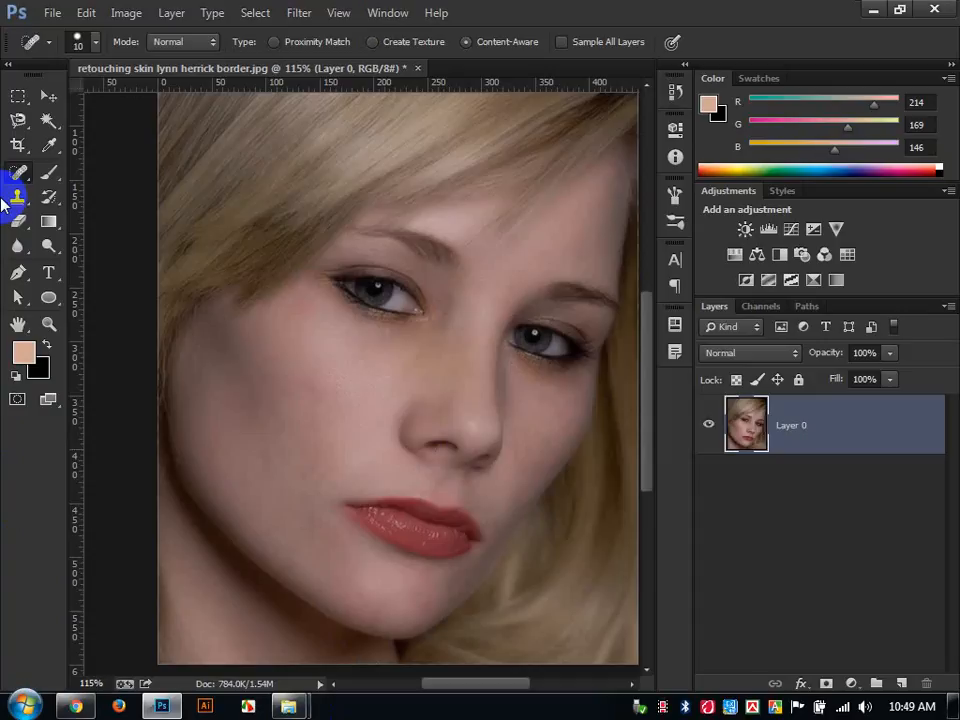
pyautogui.scroll(-3, 3, 203)
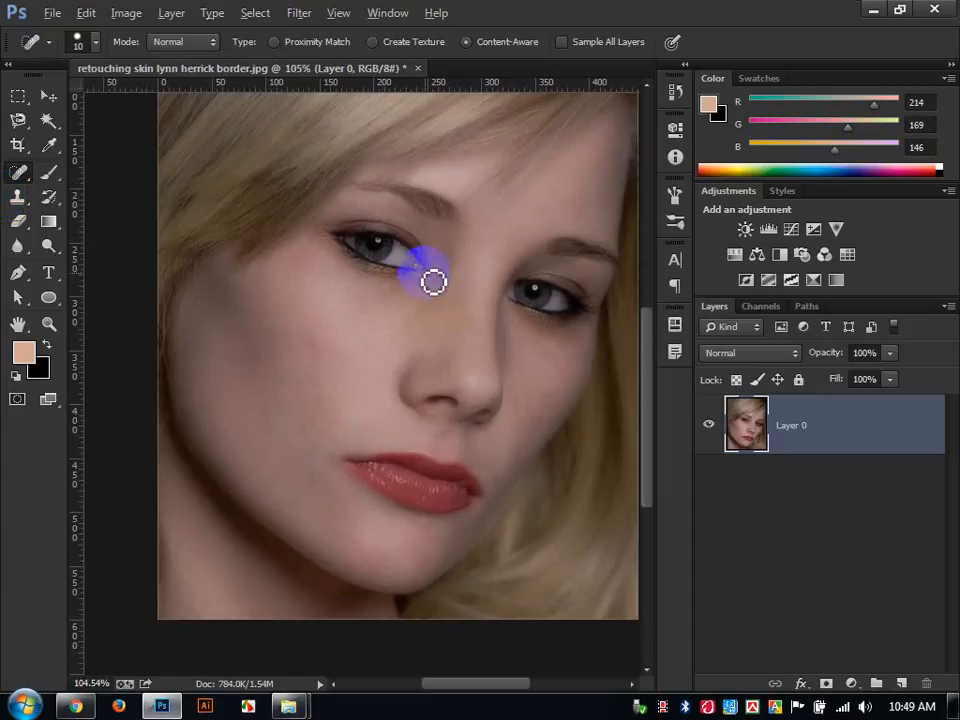
pyautogui.scroll(-2, 431, 279)
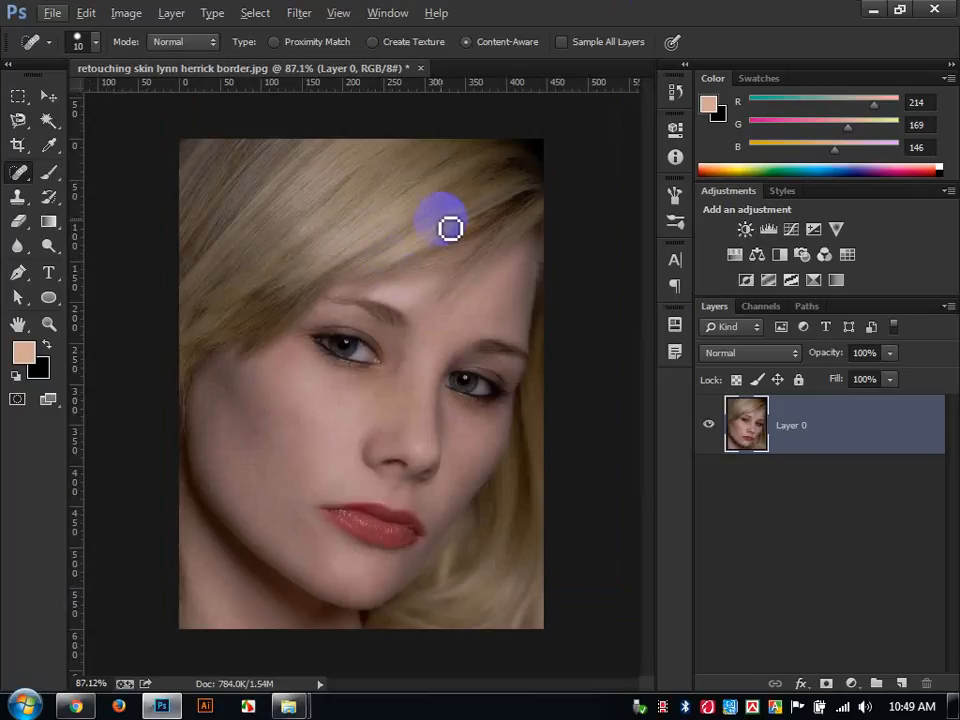
pyautogui.click(120, 16)
pyautogui.moveTo(216, 62)
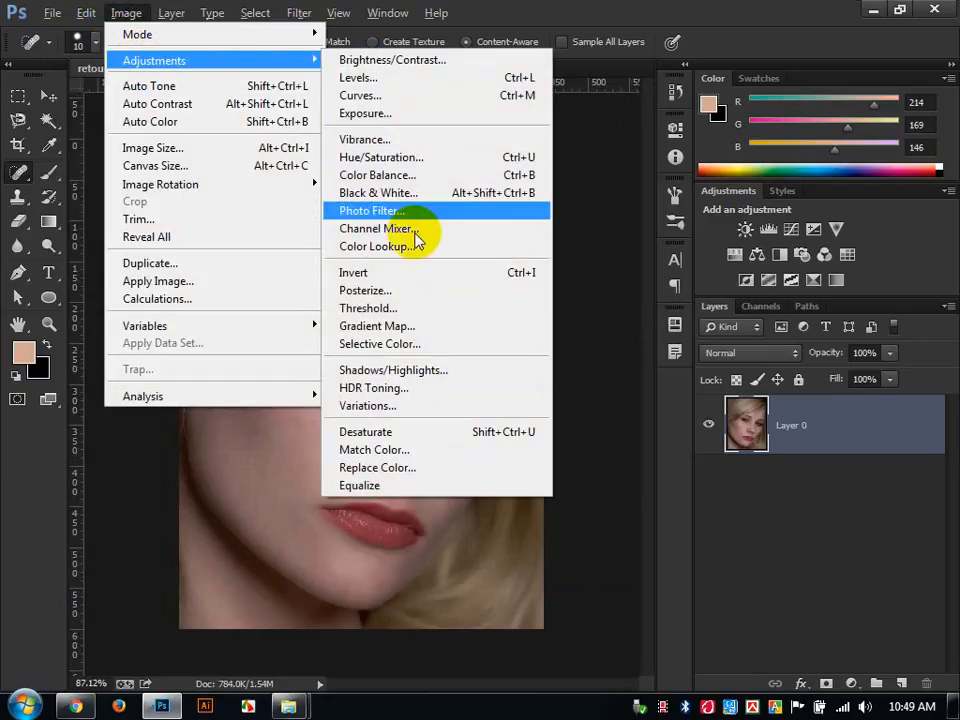
pyautogui.click(557, 9)
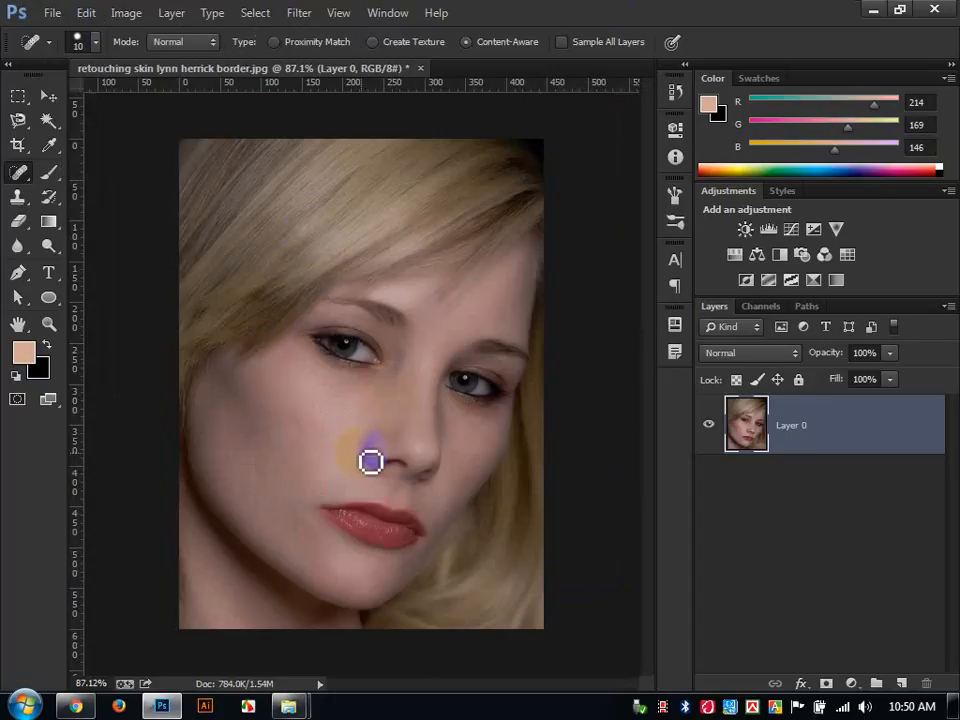
# - Apply a Brightness/Contrast adjustment to Layer 0 with brightness 29 and contrast -35
pyautogui.click(124, 14)
pyautogui.moveTo(293, 72)
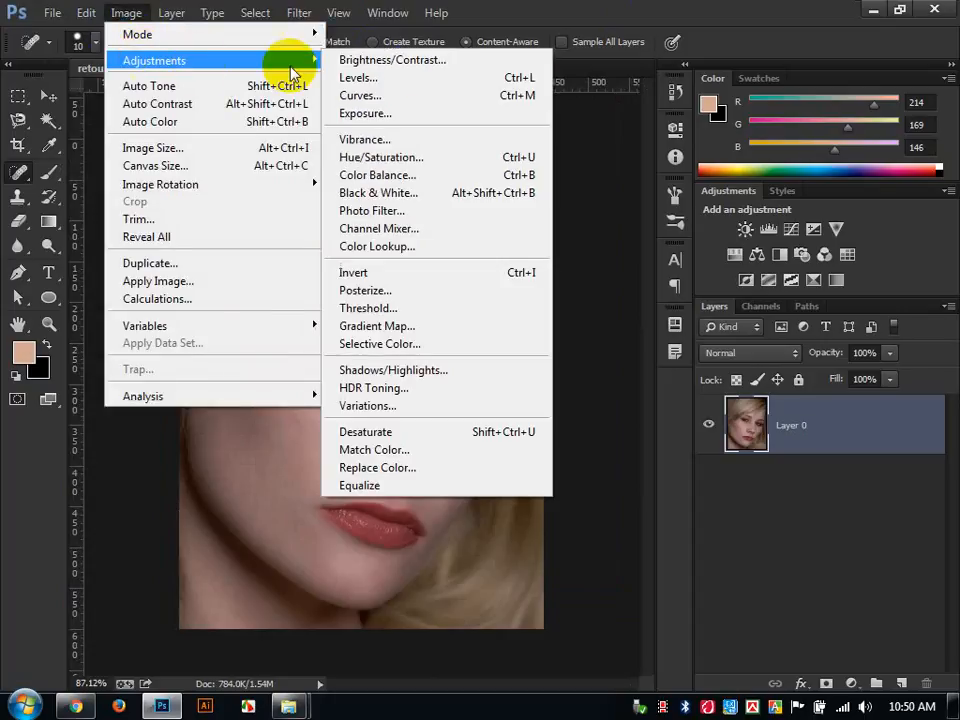
pyautogui.click(416, 61)
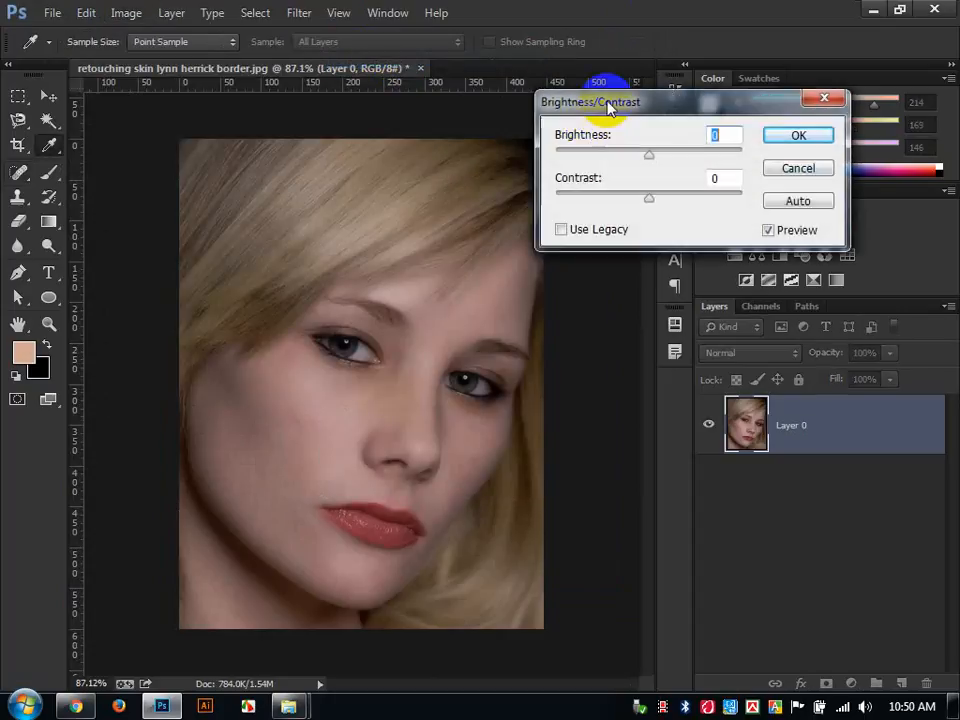
pyautogui.moveTo(607, 107); pyautogui.dragTo(616, 97)
pyautogui.moveTo(660, 146); pyautogui.dragTo(593, 224)
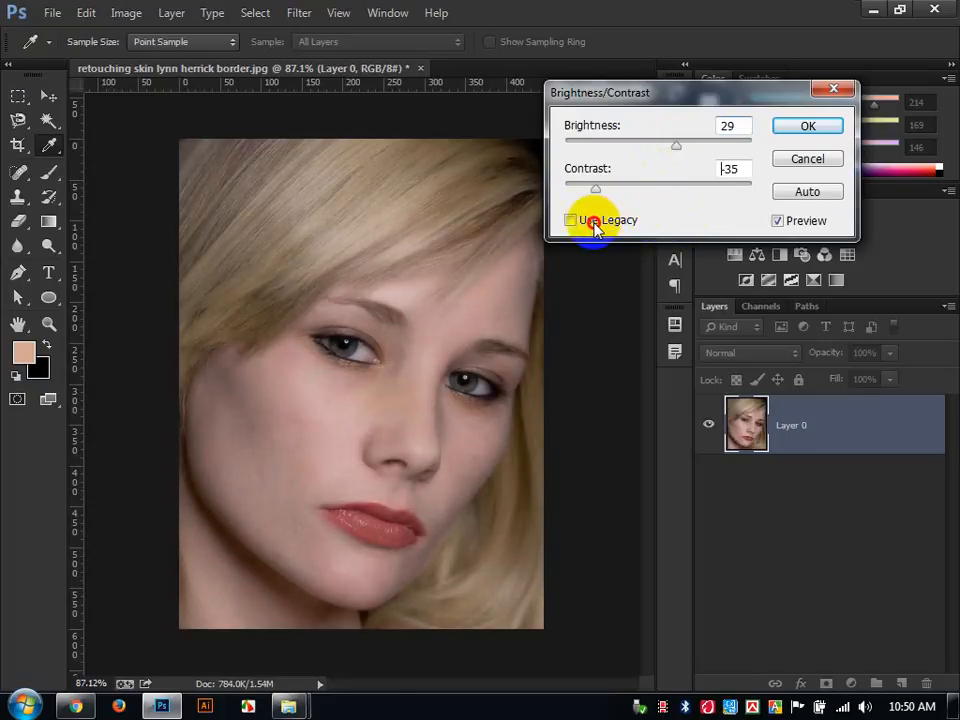
pyautogui.click(805, 128)
pyautogui.press('j')
pyautogui.moveTo(335, 276); pyautogui.dragTo(360, 300)
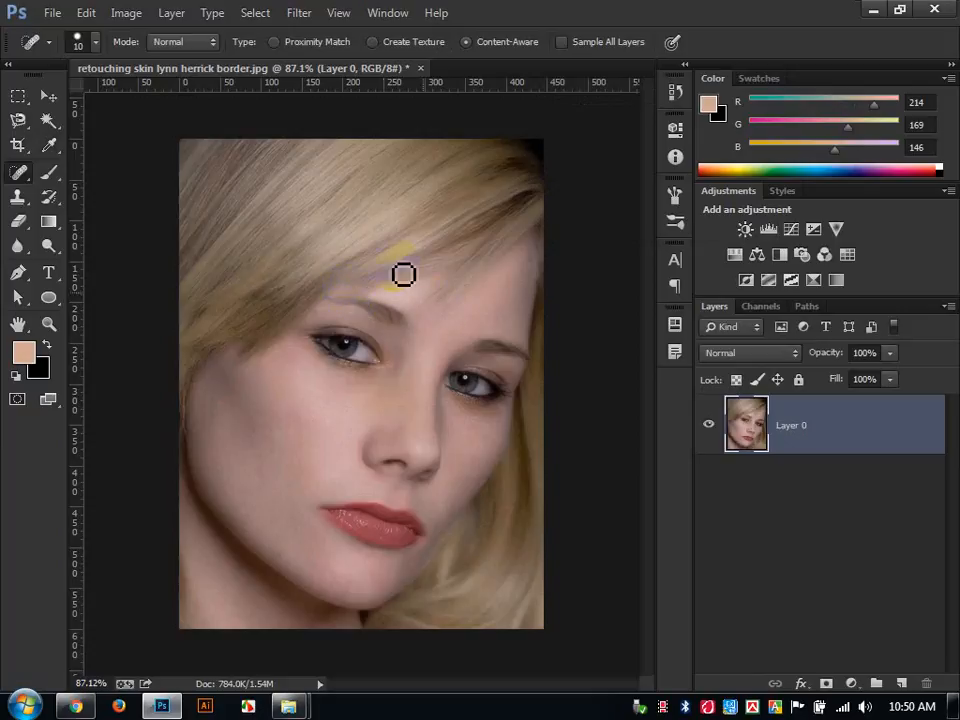
# - Apply a Levels adjustment to Layer 0 with the shadow input at 25 and the midtone input at 0.96
pyautogui.click(126, 12)
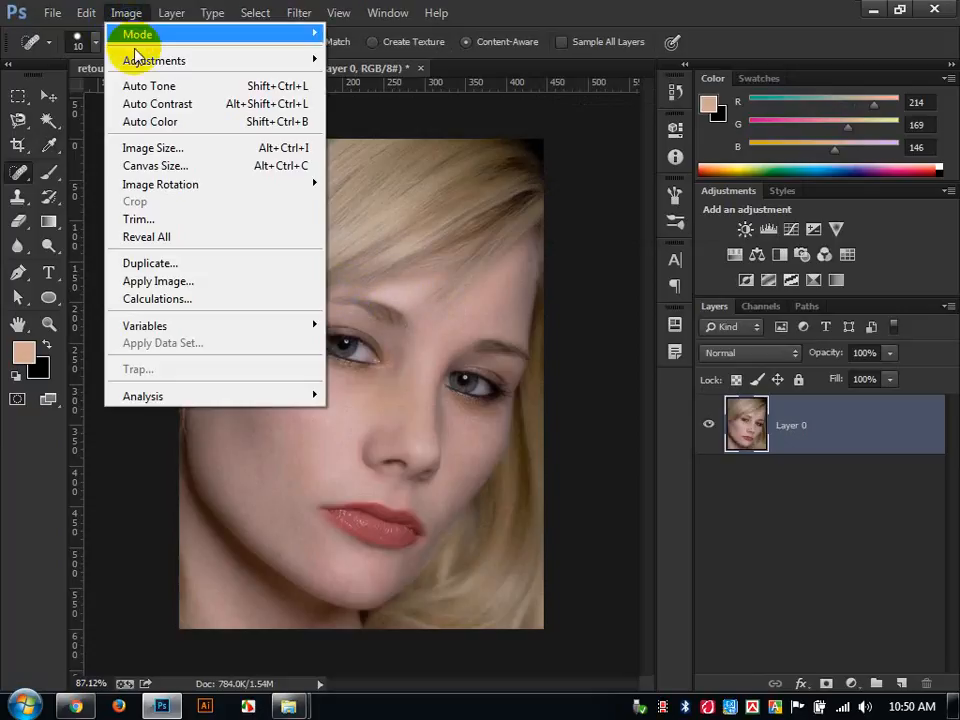
pyautogui.moveTo(167, 62)
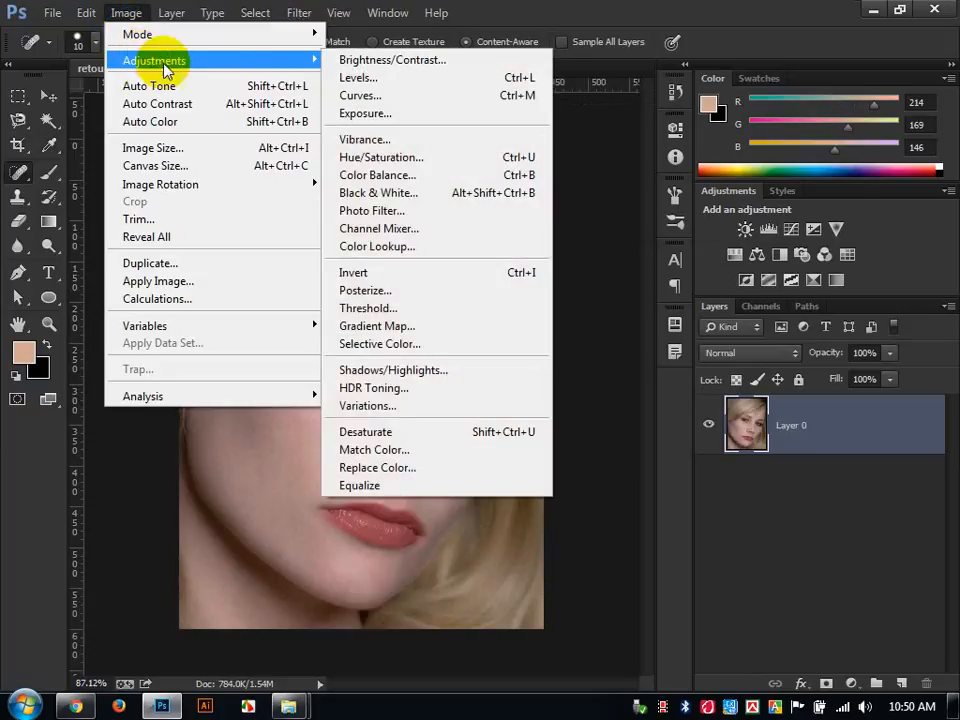
pyautogui.click(356, 78)
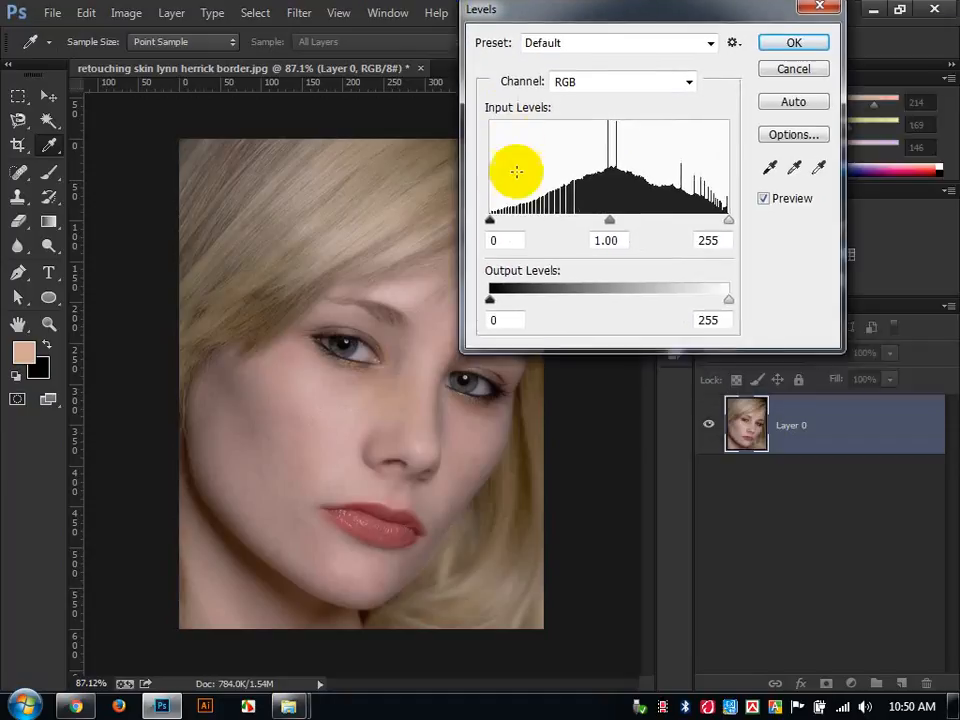
pyautogui.moveTo(494, 217); pyautogui.dragTo(514, 220)
pyautogui.moveTo(729, 221)
pyautogui.mouseDown()
pyautogui.moveTo(713, 210)
pyautogui.moveTo(729, 214)
pyautogui.mouseUp()
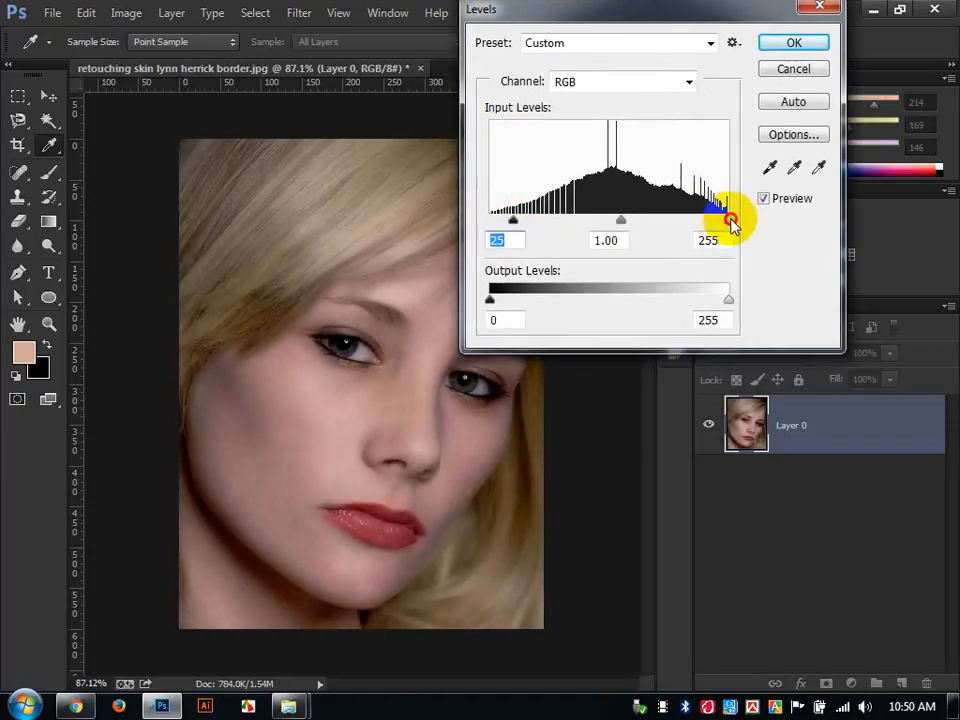
pyautogui.moveTo(621, 219)
pyautogui.mouseDown()
pyautogui.moveTo(613, 222)
pyautogui.moveTo(624, 220)
pyautogui.mouseUp()
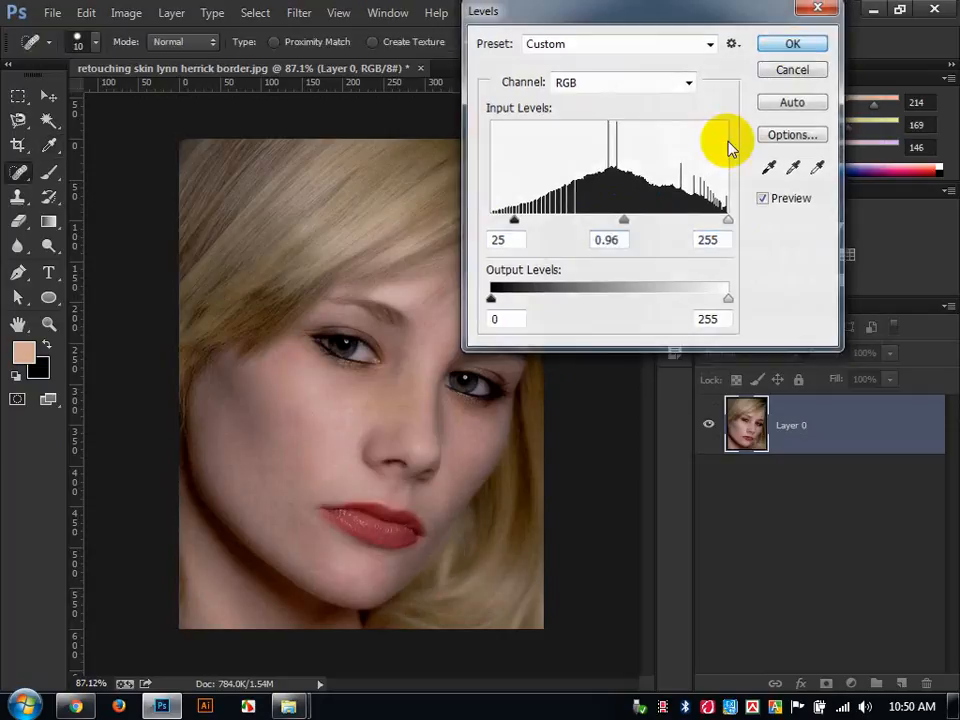
pyautogui.press('Return')
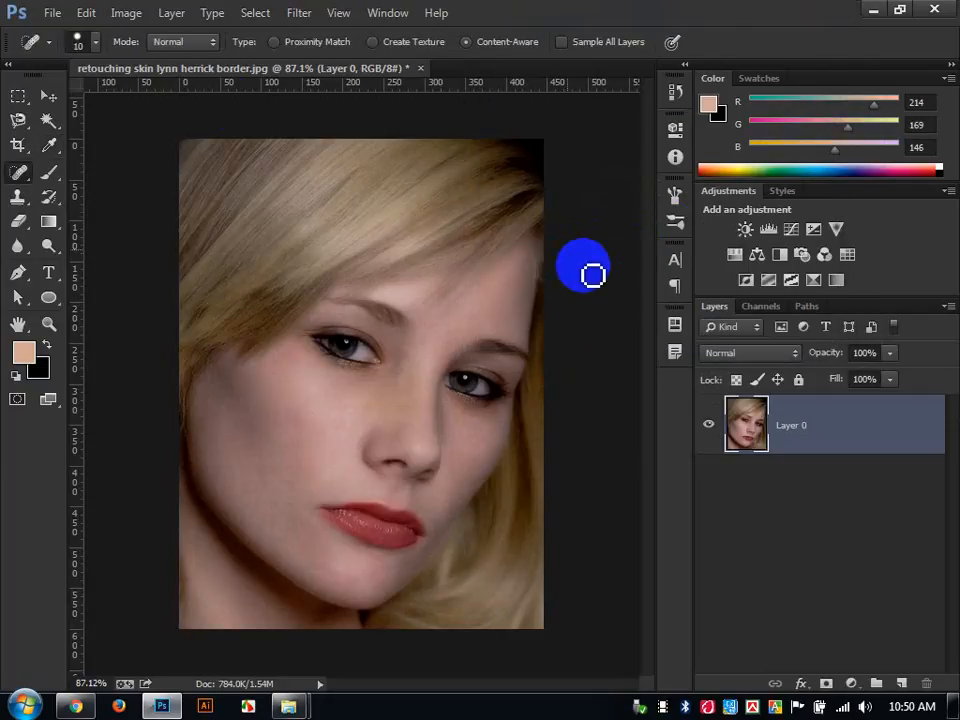
# - Start a Curves adjustment on Layer 0 and brighten the RGB midtones with a point at input 107, output 131
pyautogui.click(126, 13)
pyautogui.moveTo(148, 64)
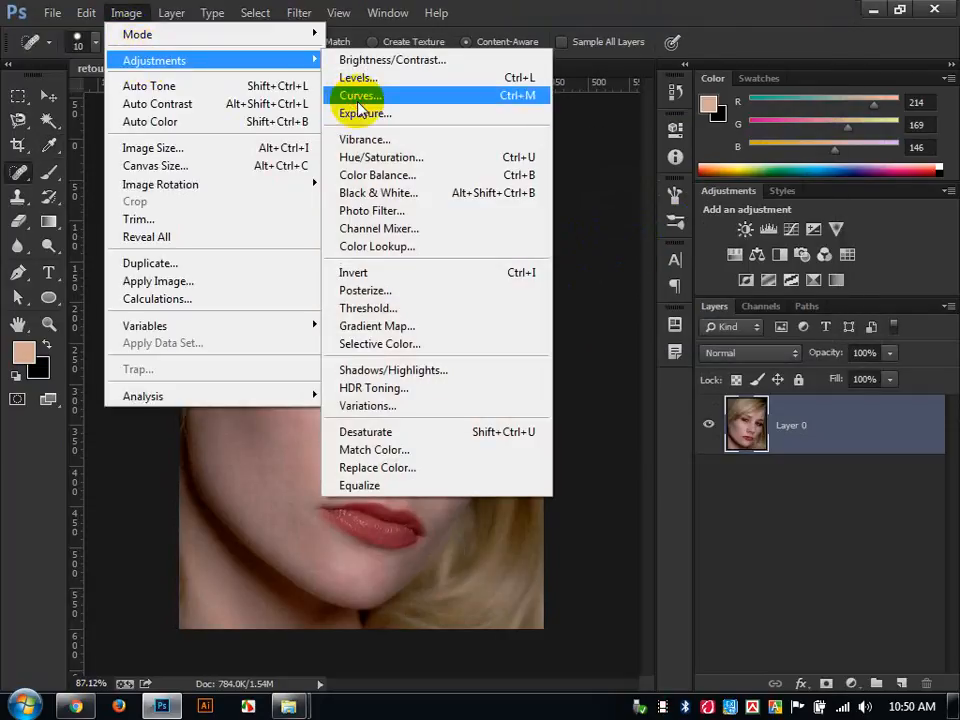
pyautogui.click(349, 96)
pyautogui.moveTo(632, 62); pyautogui.dragTo(924, 41)
pyautogui.moveTo(741, 236)
pyautogui.mouseDown()
pyautogui.moveTo(731, 223)
pyautogui.moveTo(744, 229)
pyautogui.moveTo(726, 234)
pyautogui.mouseUp()
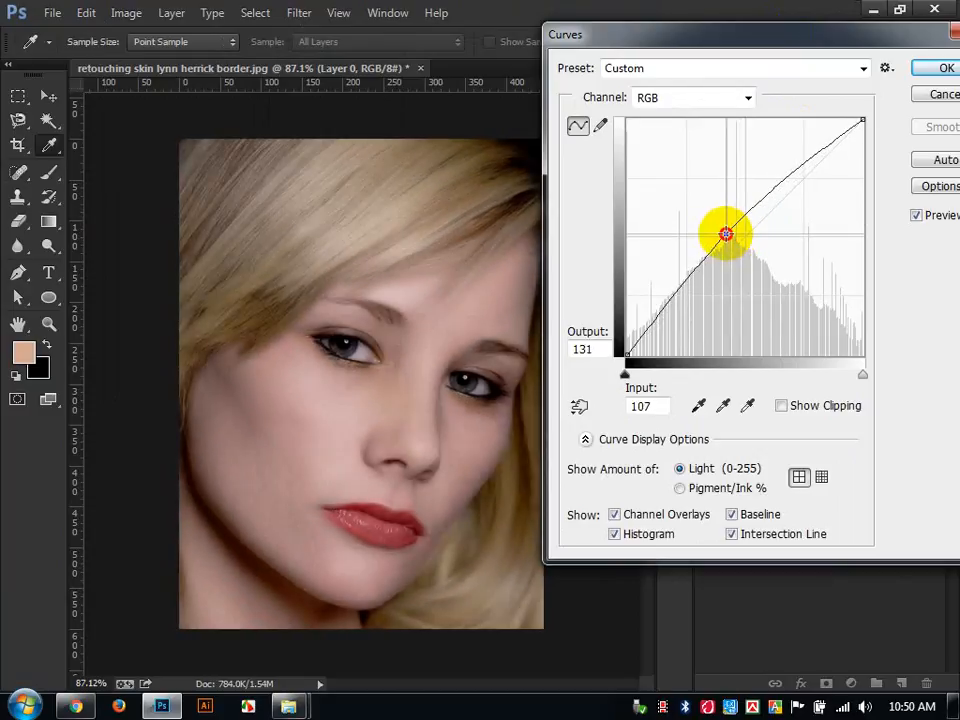
# - Lower the Red channel curve slightly with a point at input 126, output 121, and compare the image with and without the preview
pyautogui.click(652, 103)
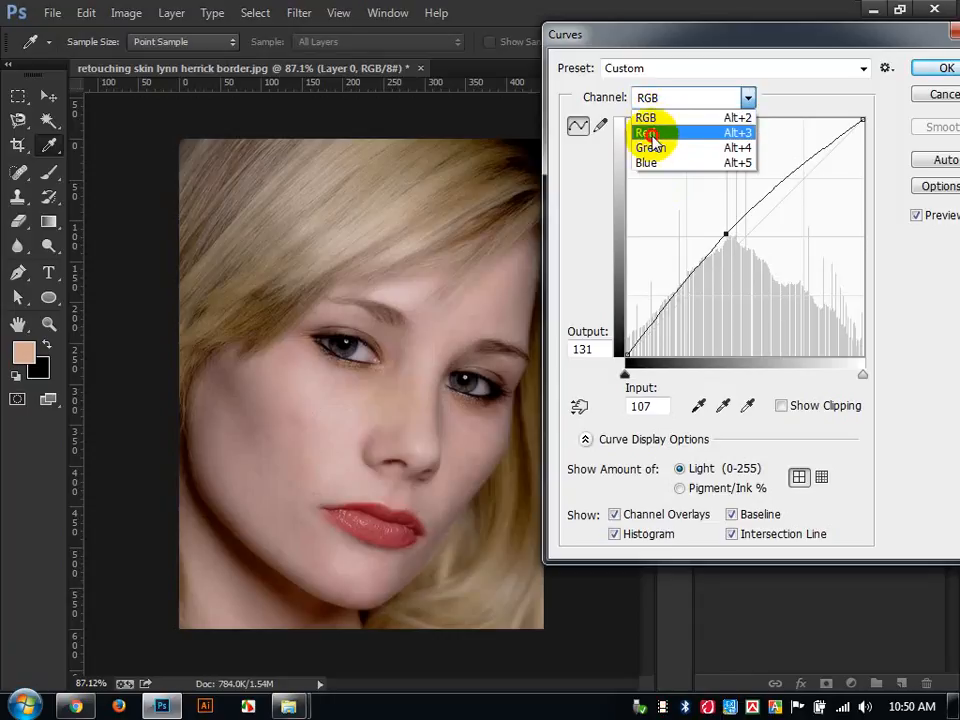
pyautogui.click(648, 133)
pyautogui.moveTo(739, 243)
pyautogui.mouseDown()
pyautogui.moveTo(726, 235)
pyautogui.moveTo(743, 243)
pyautogui.mouseUp()
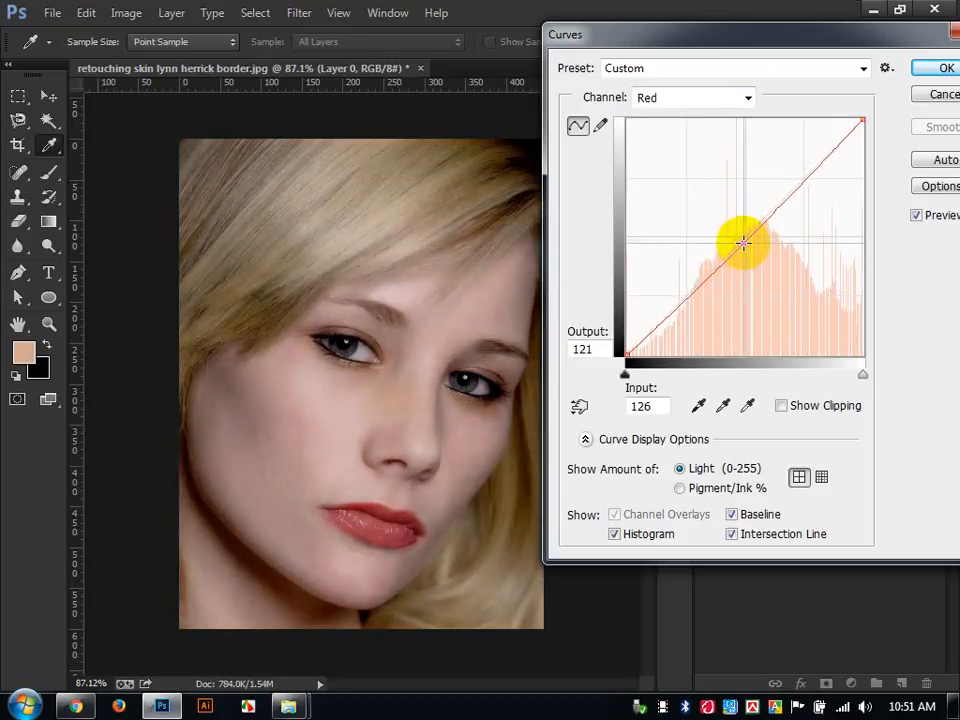
pyautogui.click(916, 216)
pyautogui.click(916, 216)
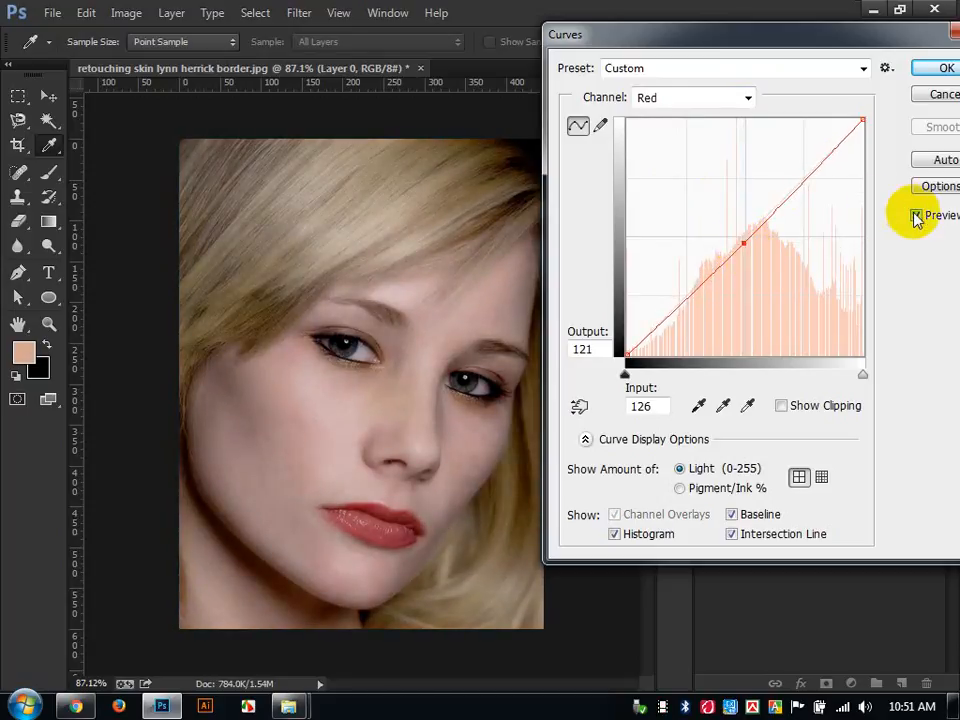
# - Try reshaping the Green channel curve with points at input 43/output 60, input 124/output 129 and input 206/output 187
pyautogui.click(650, 97)
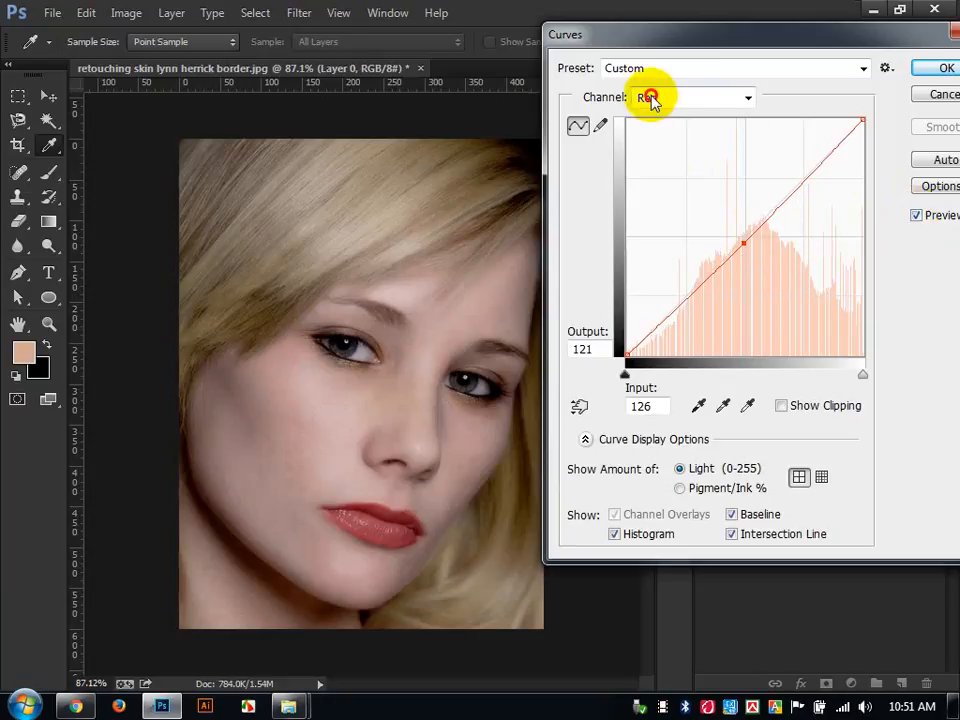
pyautogui.click(654, 145)
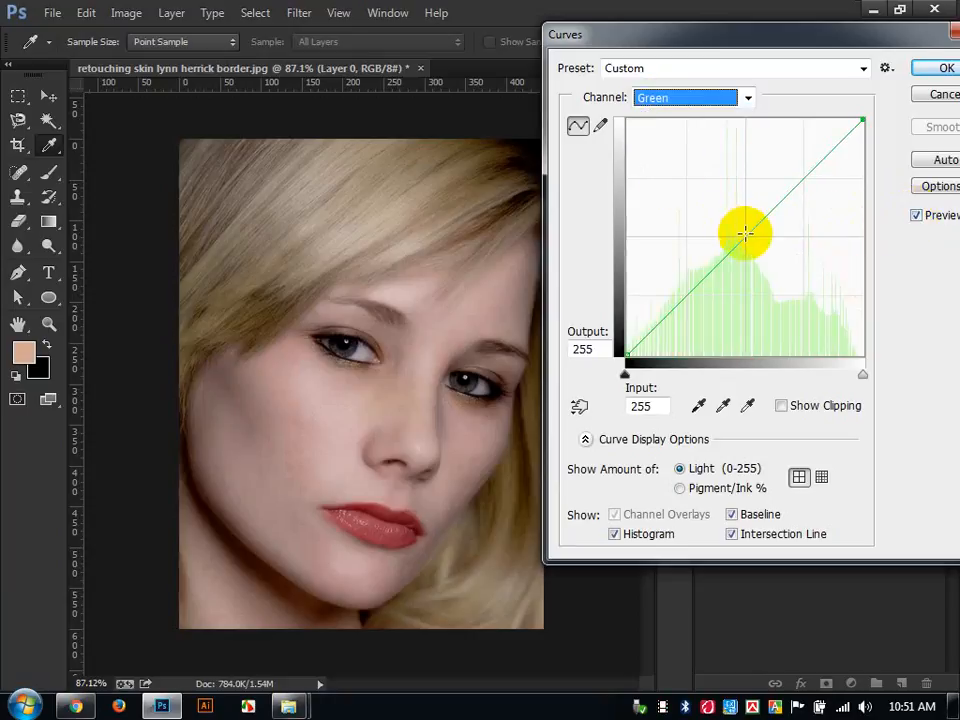
pyautogui.moveTo(745, 233)
pyautogui.mouseDown()
pyautogui.moveTo(737, 221)
pyautogui.moveTo(741, 236)
pyautogui.mouseUp()
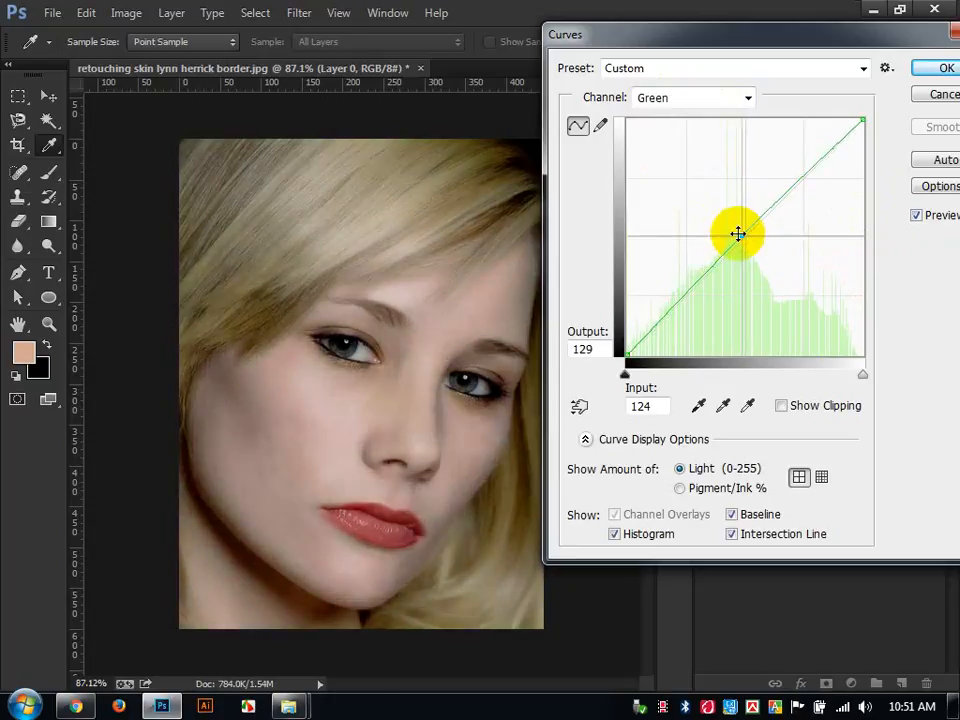
pyautogui.click(808, 155)
pyautogui.moveTo(808, 155); pyautogui.dragTo(801, 151)
pyautogui.click(669, 326)
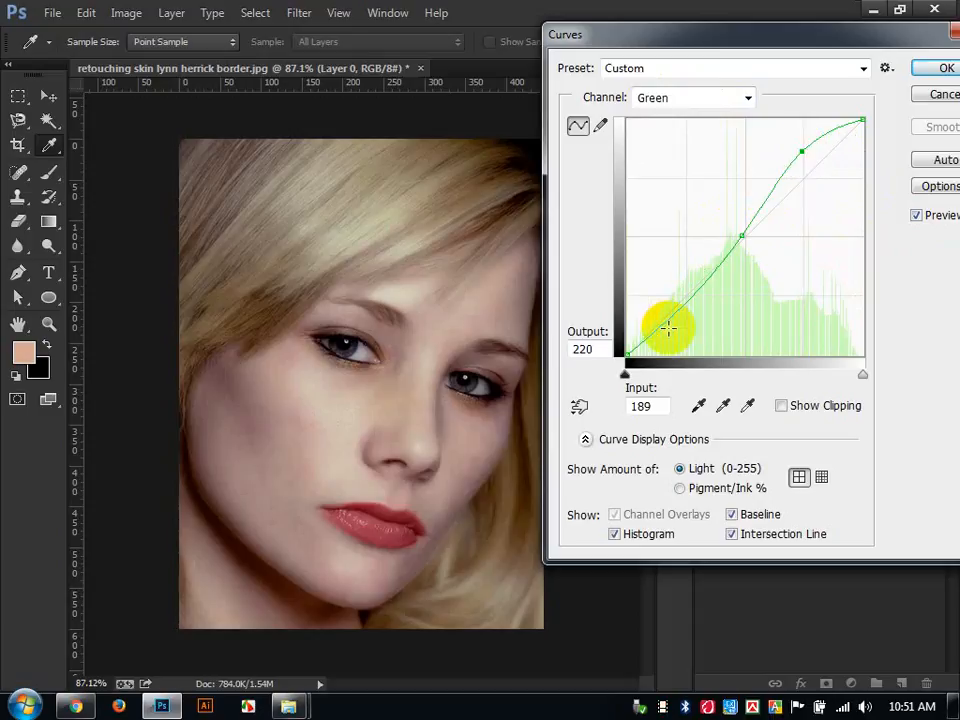
pyautogui.moveTo(670, 316)
pyautogui.mouseDown()
pyautogui.moveTo(677, 324)
pyautogui.moveTo(667, 299)
pyautogui.mouseUp()
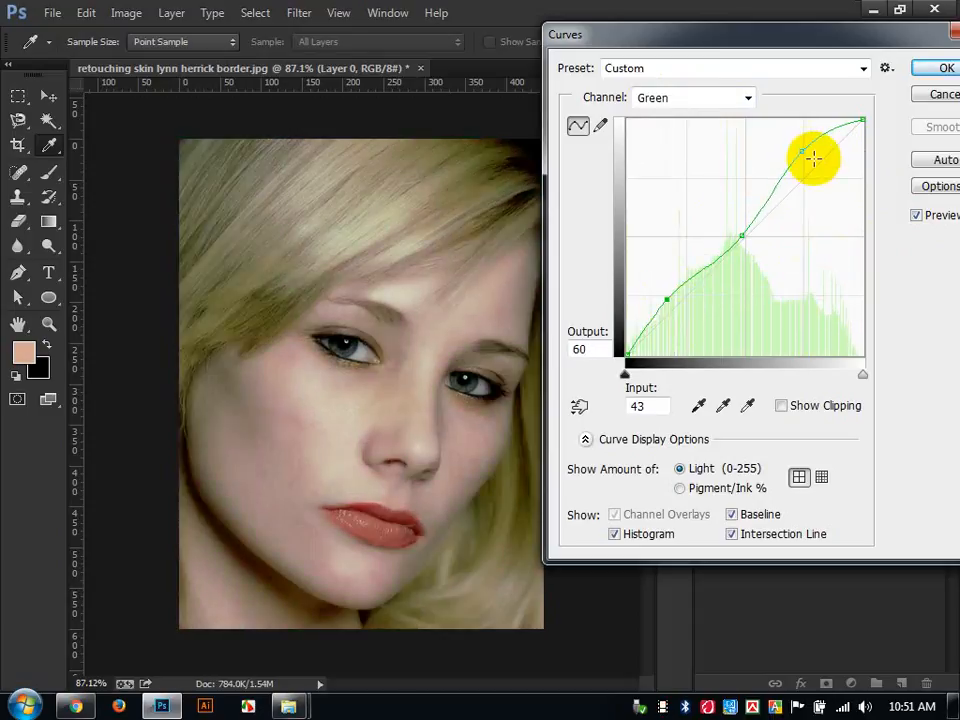
pyautogui.moveTo(800, 151); pyautogui.dragTo(816, 183)
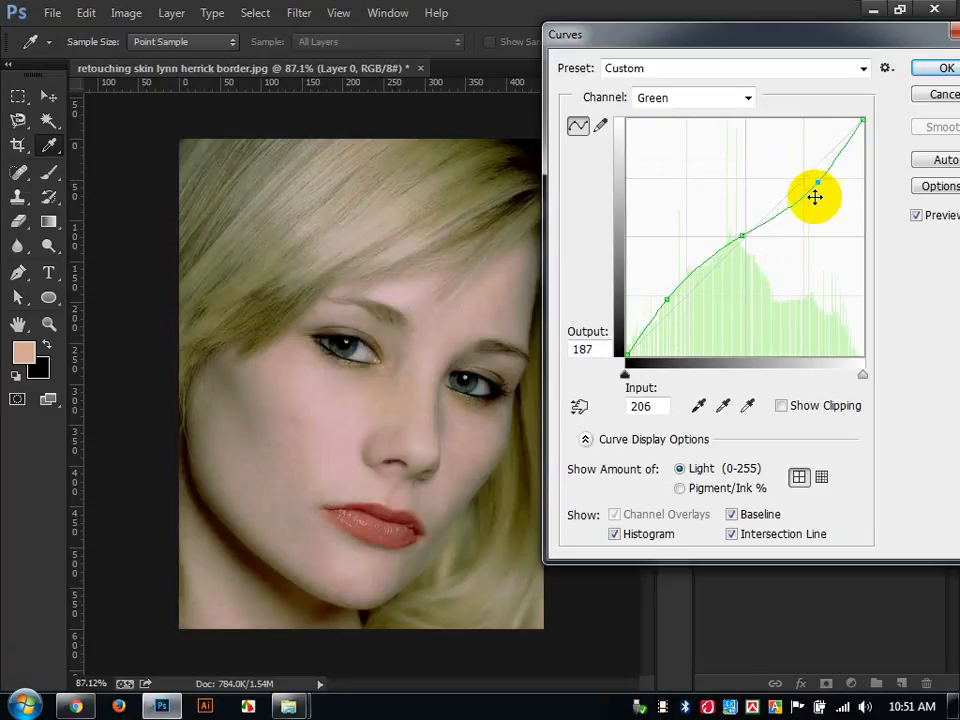
# - Run the automatic Curves correction, raise the Green curve with a point at input 124, output 138, and apply the adjustment
pyautogui.click(918, 161)
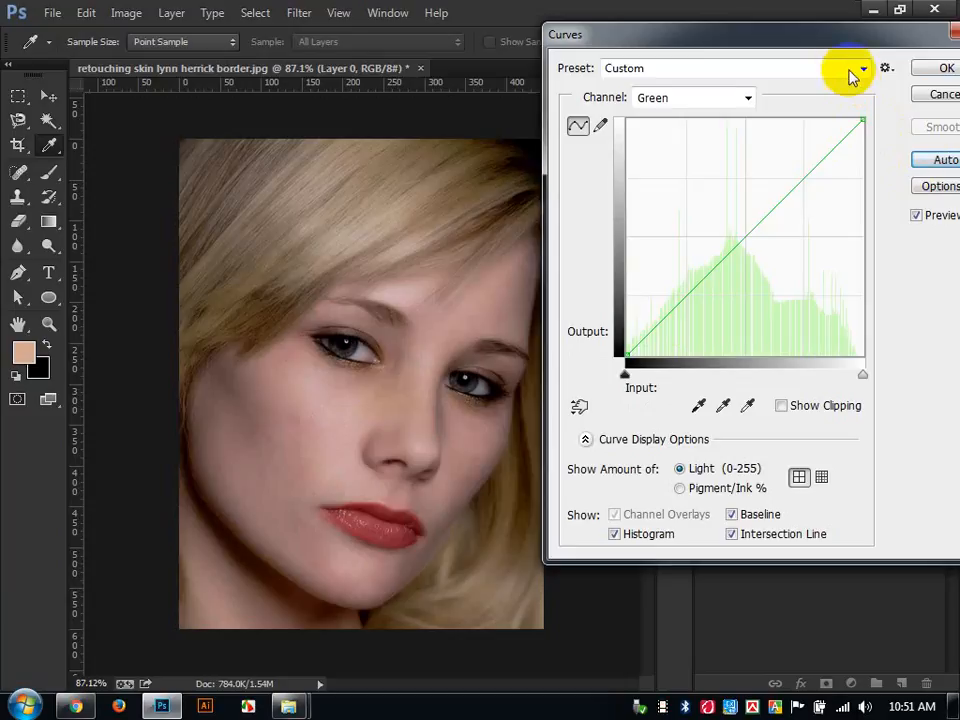
pyautogui.click(749, 242)
pyautogui.moveTo(749, 242); pyautogui.dragTo(741, 226)
pyautogui.click(918, 70)
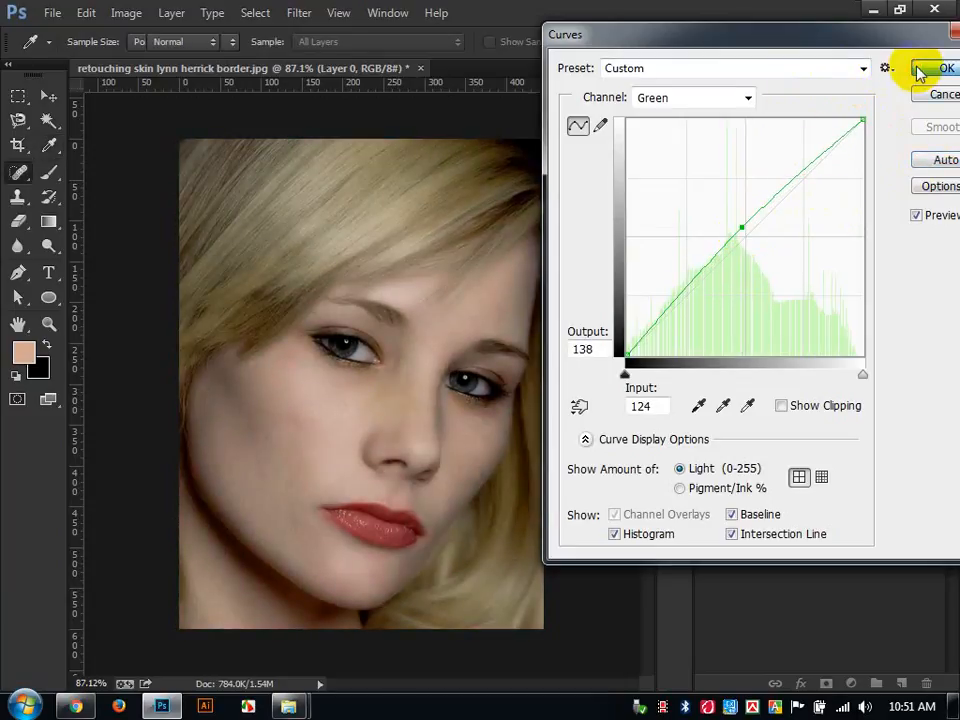
pyautogui.moveTo(460, 360)
pyautogui.mouseDown()
pyautogui.moveTo(498, 359)
pyautogui.moveTo(351, 507)
pyautogui.moveTo(516, 409)
pyautogui.mouseUp()
pyautogui.click(352, 412)
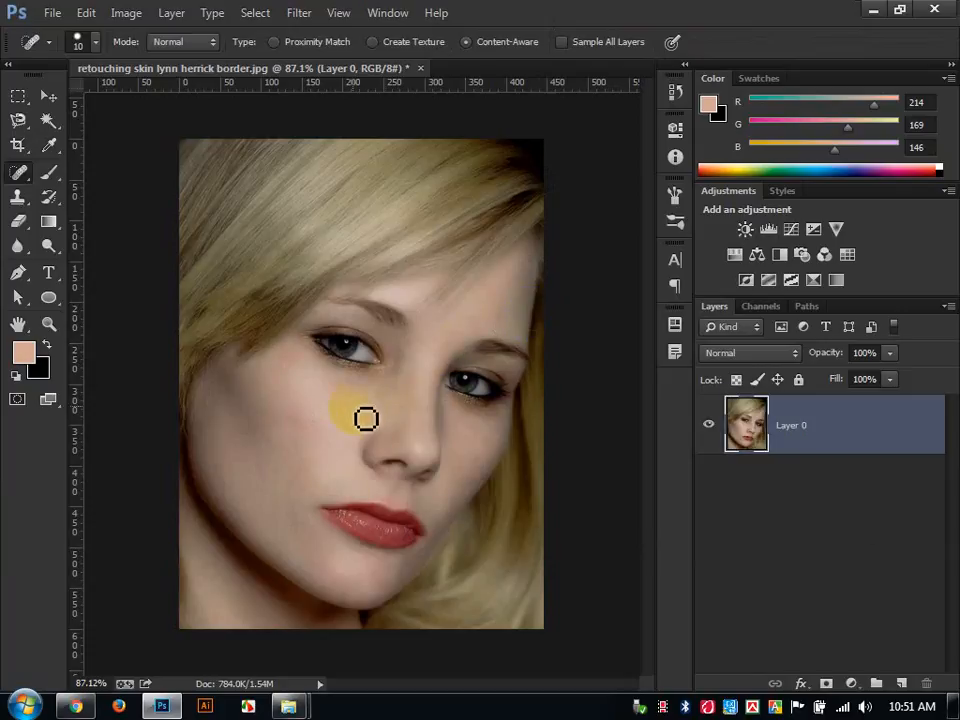
pyautogui.click(467, 410)
pyautogui.click(451, 291)
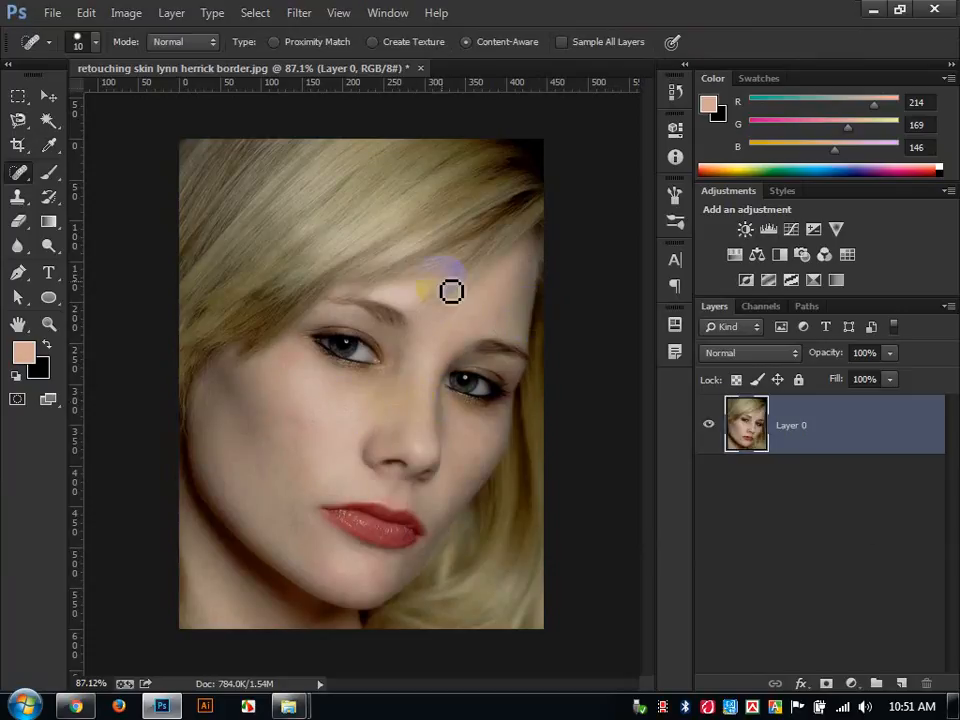
# - Lighten the white of the near eye using the Dodge tool with a brush size of 30
pyautogui.moveTo(291, 280); pyautogui.dragTo(364, 350)
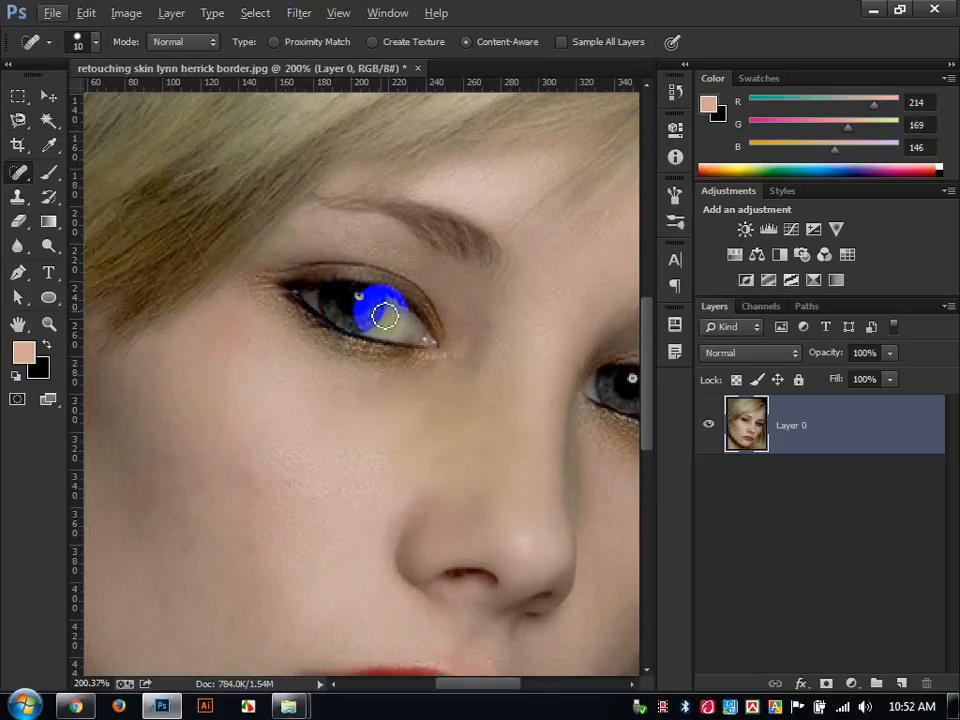
pyautogui.click(47, 242)
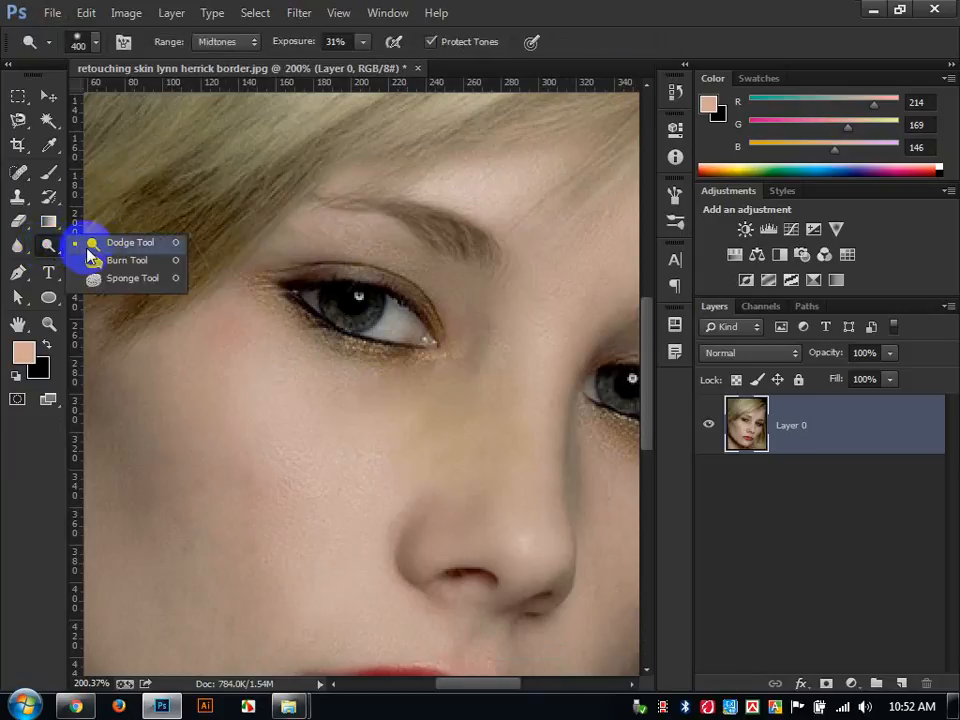
pyautogui.click(124, 242)
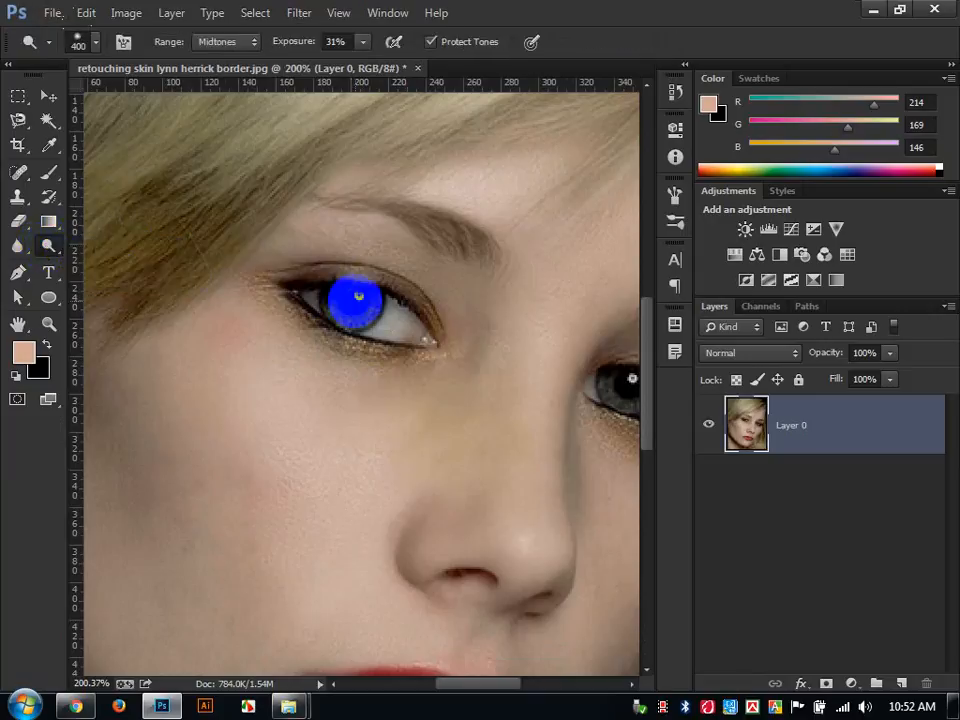
pyautogui.press('[')
pyautogui.press('[')
pyautogui.press('[')
pyautogui.press('[')
pyautogui.press('[')
pyautogui.press('[')
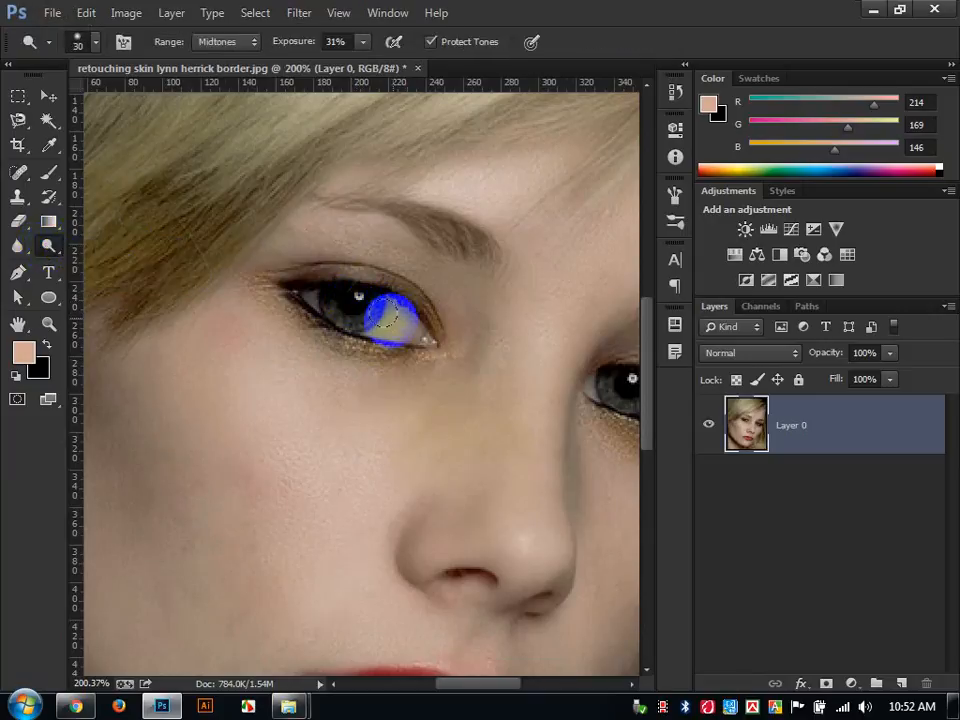
pyautogui.moveTo(389, 320)
pyautogui.mouseDown()
pyautogui.moveTo(312, 293)
pyautogui.moveTo(380, 311)
pyautogui.moveTo(391, 316)
pyautogui.moveTo(378, 328)
pyautogui.moveTo(407, 332)
pyautogui.moveTo(322, 288)
pyautogui.moveTo(281, 298)
pyautogui.moveTo(430, 342)
pyautogui.moveTo(157, 268)
pyautogui.mouseUp()
# - Lighten the white of the far eye with the same Dodge brush
pyautogui.press('space')
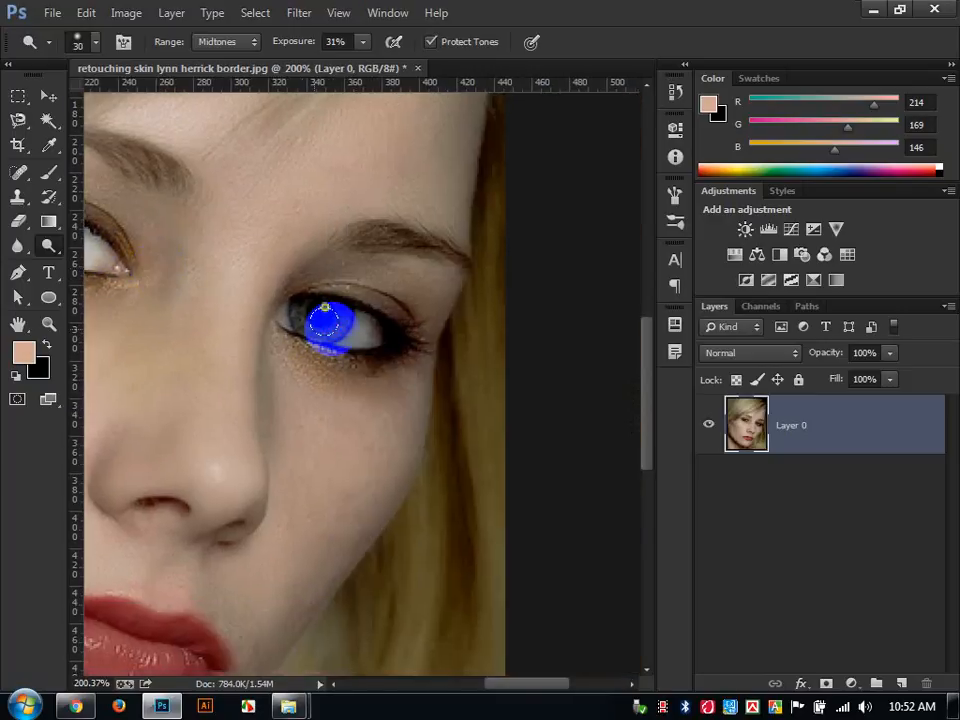
pyautogui.moveTo(332, 323)
pyautogui.mouseDown()
pyautogui.moveTo(332, 315)
pyautogui.moveTo(313, 329)
pyautogui.moveTo(336, 318)
pyautogui.moveTo(326, 313)
pyautogui.moveTo(320, 327)
pyautogui.moveTo(362, 327)
pyautogui.mouseUp()
pyautogui.scroll(-7, 284, 354)
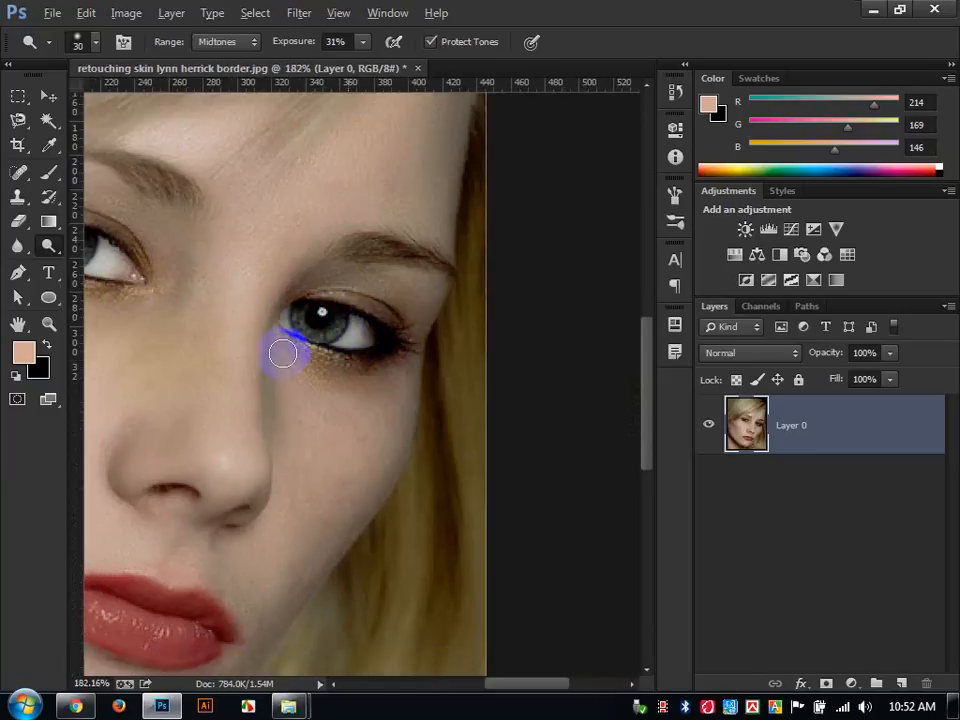
# - Intensify the lips' red with the Sponge tool in Saturate mode, using a size 50 brush at 50% flow
pyautogui.press('space')
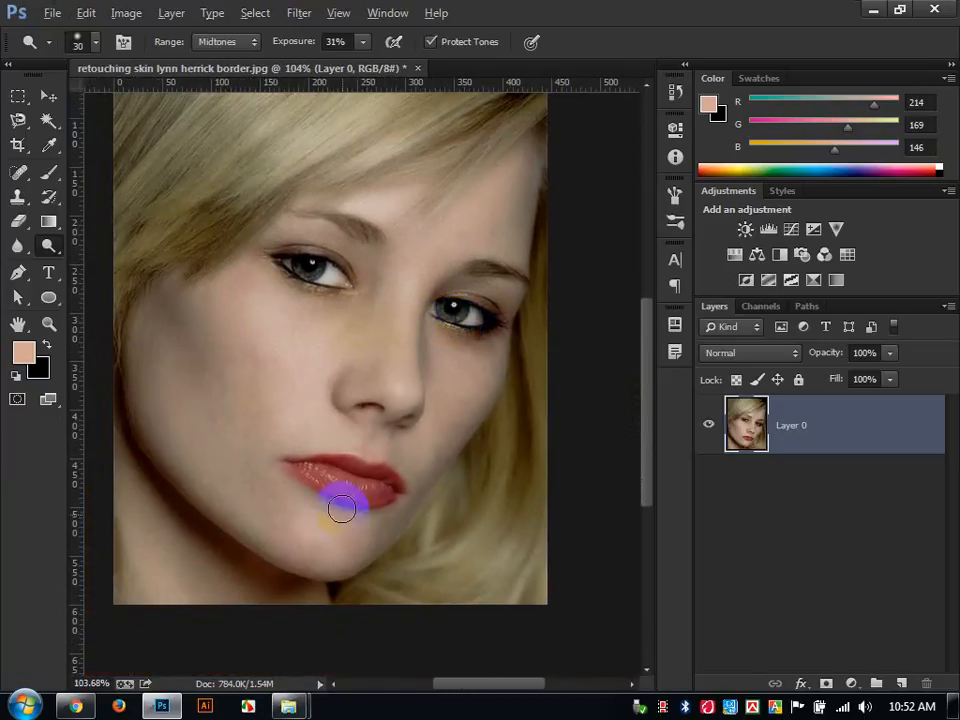
pyautogui.scroll(6, 343, 507)
pyautogui.click(67, 238)
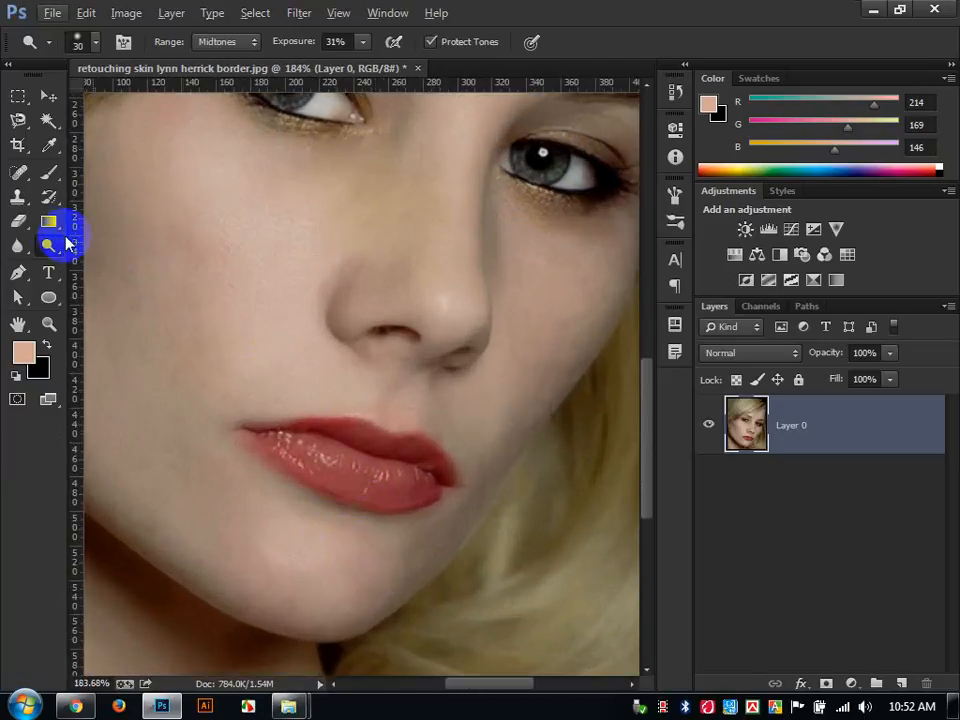
pyautogui.click(122, 279)
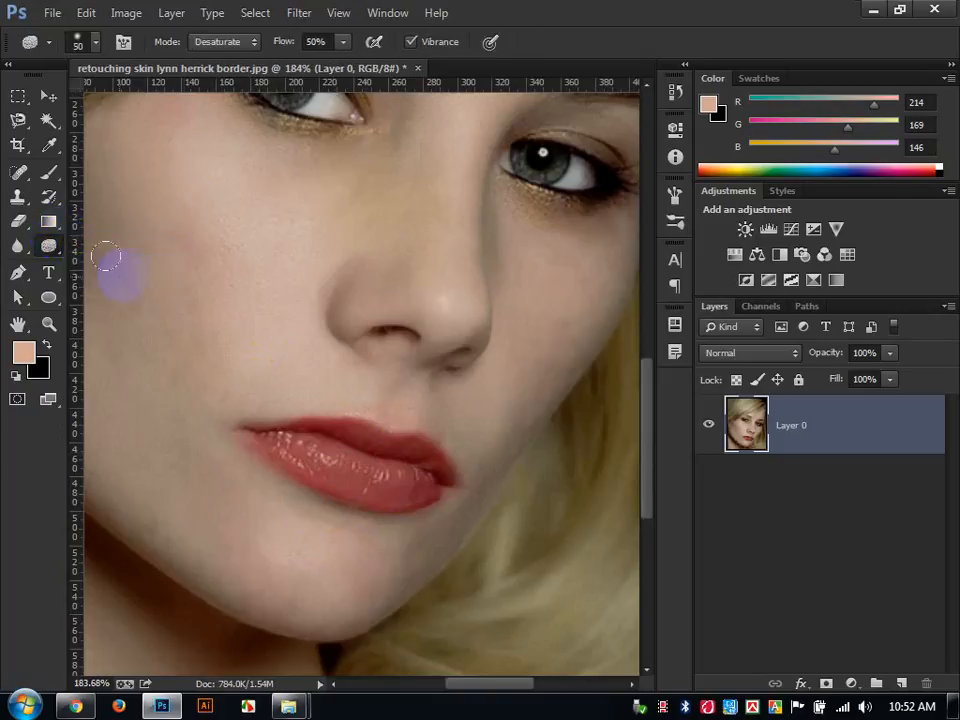
pyautogui.click(219, 45)
pyautogui.click(214, 75)
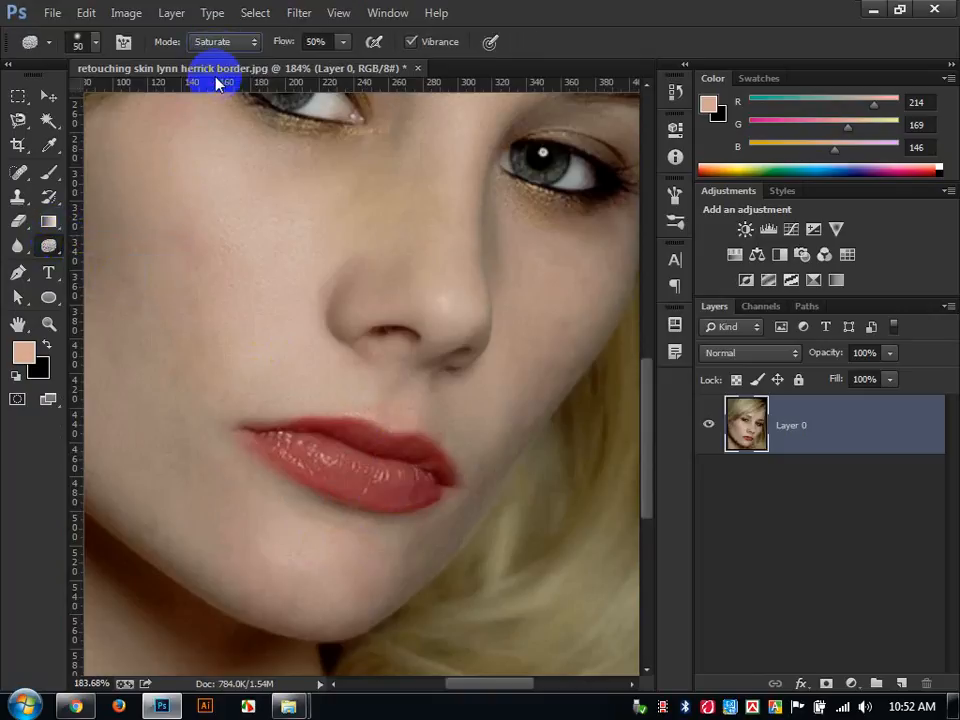
pyautogui.moveTo(310, 426)
pyautogui.mouseDown()
pyautogui.moveTo(321, 439)
pyautogui.moveTo(310, 430)
pyautogui.moveTo(354, 435)
pyautogui.moveTo(395, 459)
pyautogui.moveTo(345, 463)
pyautogui.moveTo(289, 432)
pyautogui.moveTo(407, 450)
pyautogui.moveTo(267, 428)
pyautogui.moveTo(391, 430)
pyautogui.moveTo(404, 462)
pyautogui.moveTo(183, 432)
pyautogui.mouseUp()
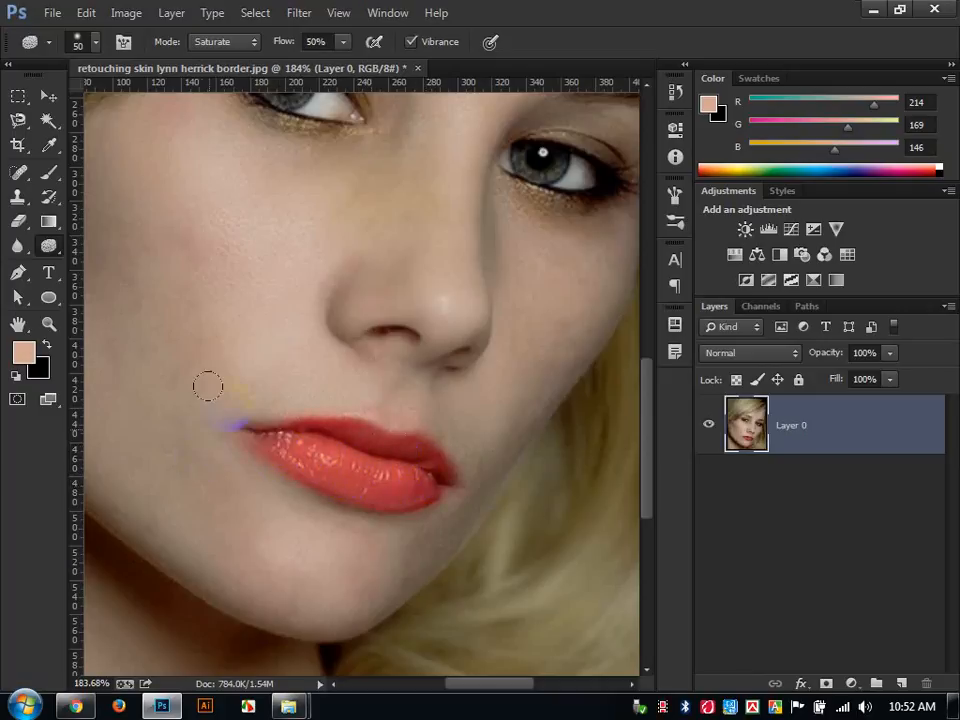
# - Saturate the golden eyeshadow around both eyes with the Sponge tool, reducing the brush size to 35
pyautogui.scroll(-3, 250, 346)
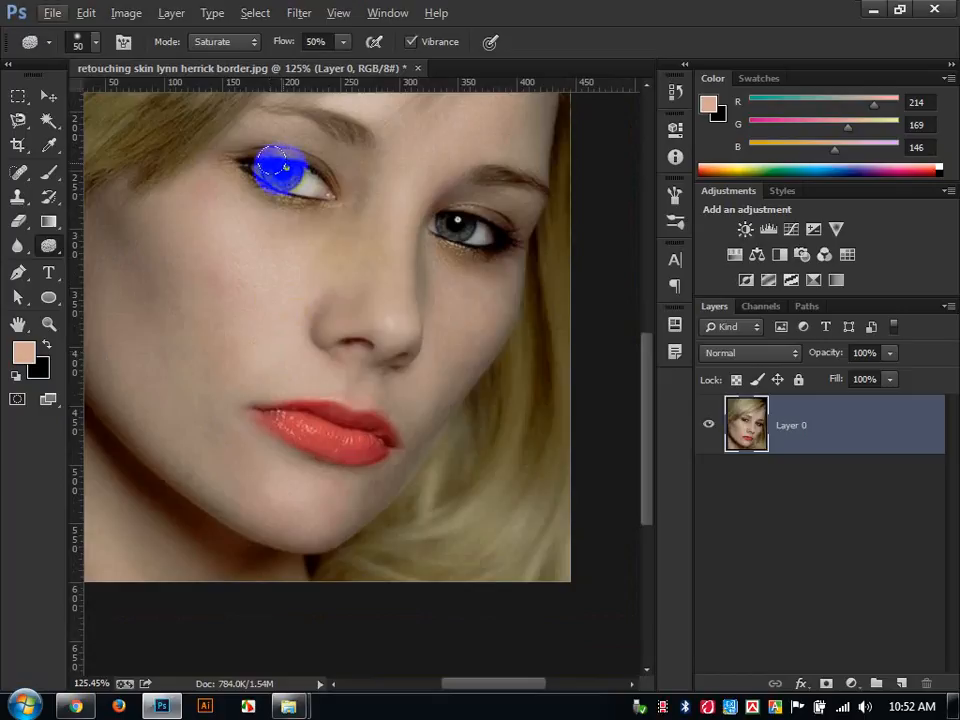
pyautogui.scroll(3, 262, 157)
pyautogui.scroll(1, 260, 157)
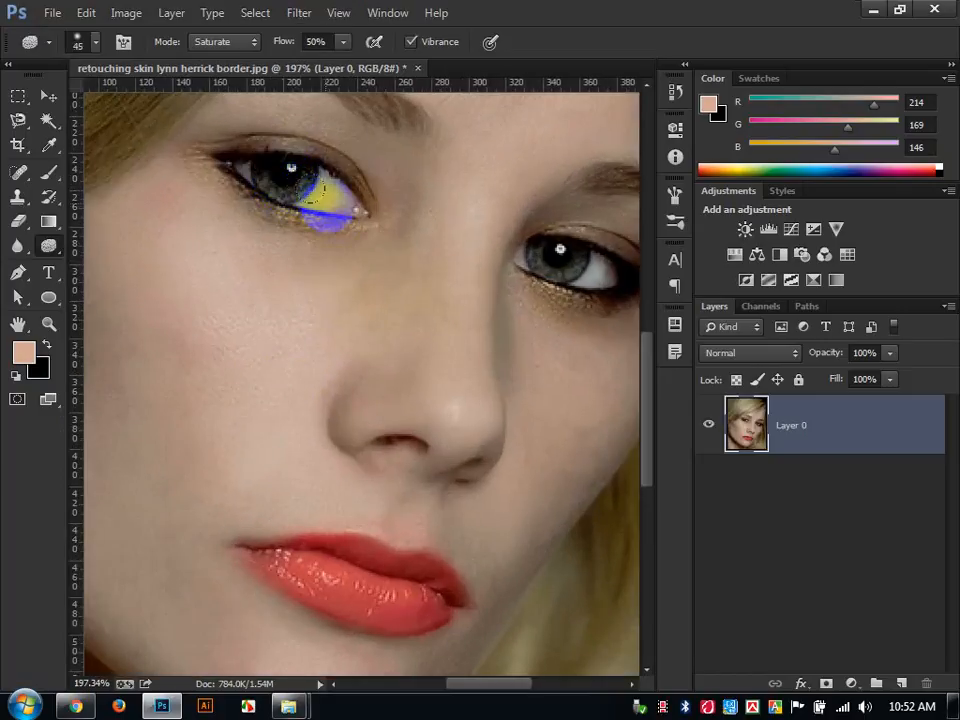
pyautogui.moveTo(333, 222)
pyautogui.mouseDown()
pyautogui.moveTo(255, 201)
pyautogui.moveTo(195, 153)
pyautogui.moveTo(276, 211)
pyautogui.moveTo(360, 225)
pyautogui.moveTo(364, 209)
pyautogui.moveTo(308, 150)
pyautogui.moveTo(210, 145)
pyautogui.moveTo(207, 154)
pyautogui.moveTo(278, 204)
pyautogui.mouseUp()
pyautogui.click(560, 296)
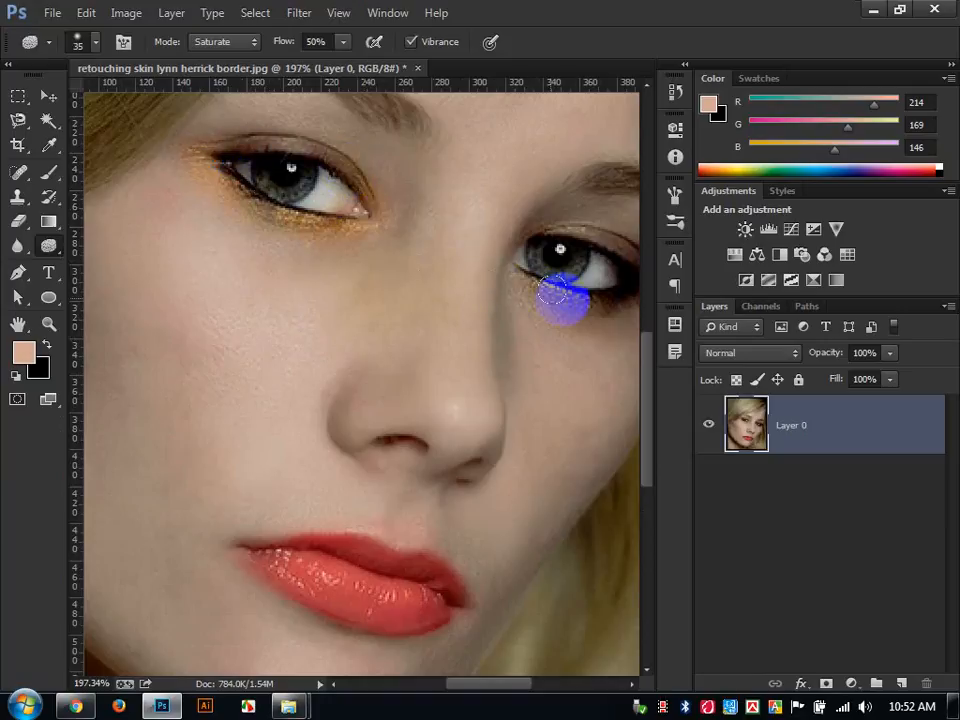
pyautogui.moveTo(546, 326); pyautogui.dragTo(441, 328)
pyautogui.moveTo(436, 275)
pyautogui.mouseDown()
pyautogui.moveTo(439, 261)
pyautogui.moveTo(482, 279)
pyautogui.moveTo(467, 300)
pyautogui.moveTo(549, 277)
pyautogui.moveTo(450, 251)
pyautogui.moveTo(527, 246)
pyautogui.moveTo(439, 245)
pyautogui.moveTo(452, 258)
pyautogui.moveTo(430, 250)
pyautogui.mouseUp()
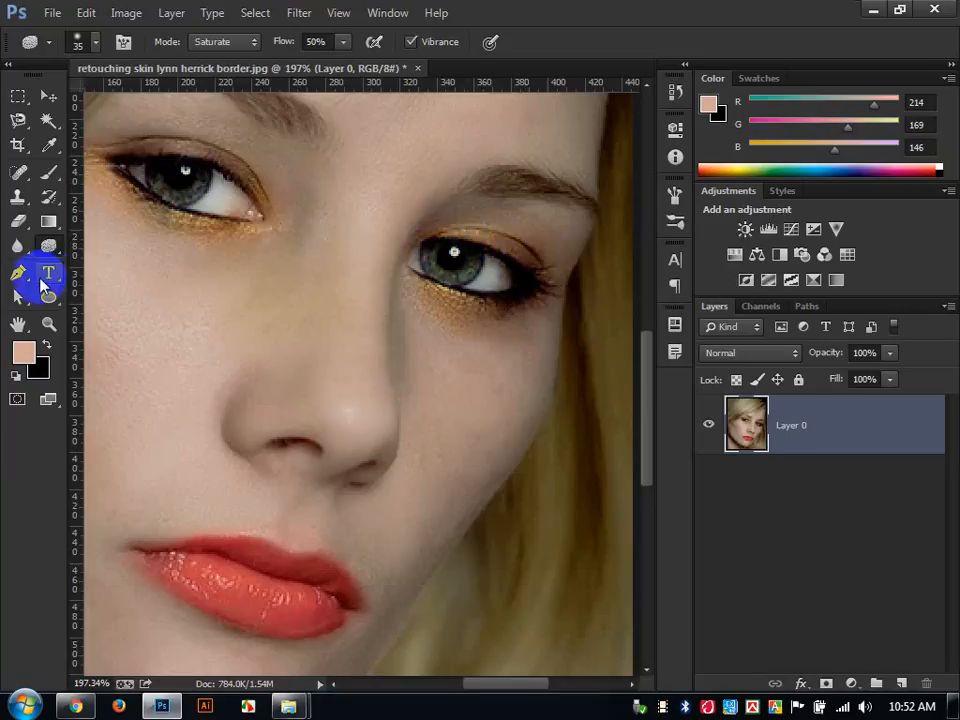
pyautogui.click(48, 245)
pyautogui.click(95, 279)
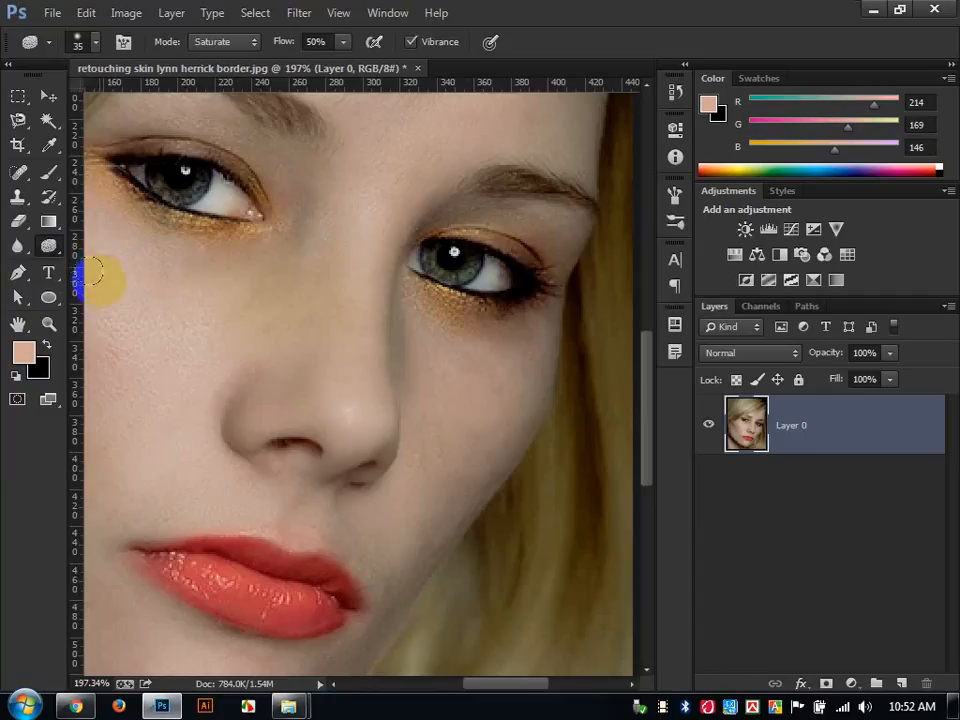
pyautogui.scroll(-4, 237, 366)
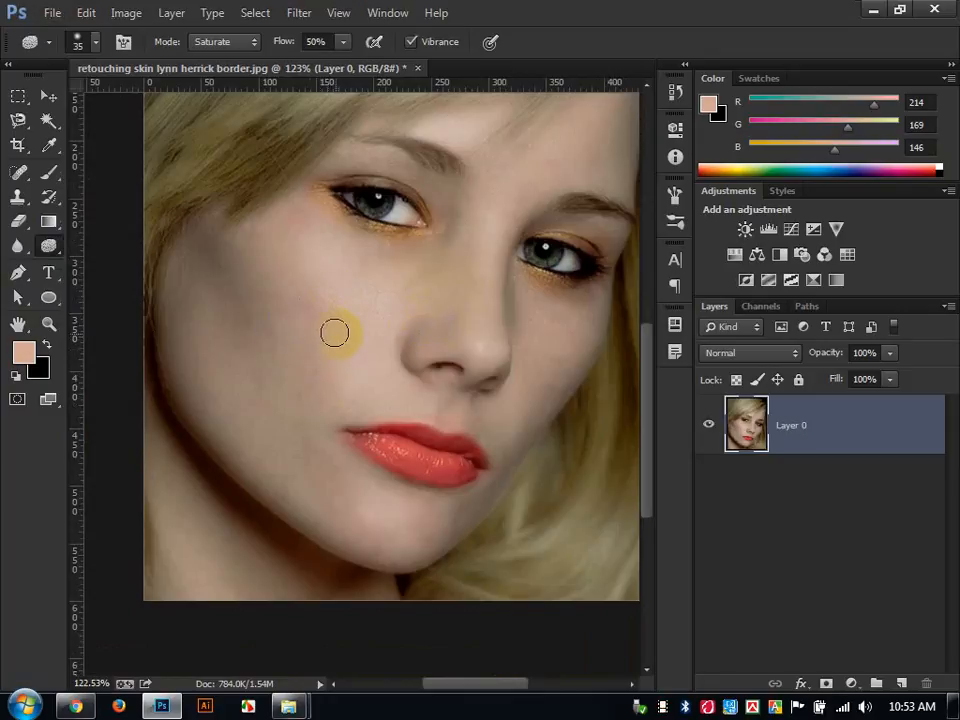
pyautogui.scroll(-3, 338, 335)
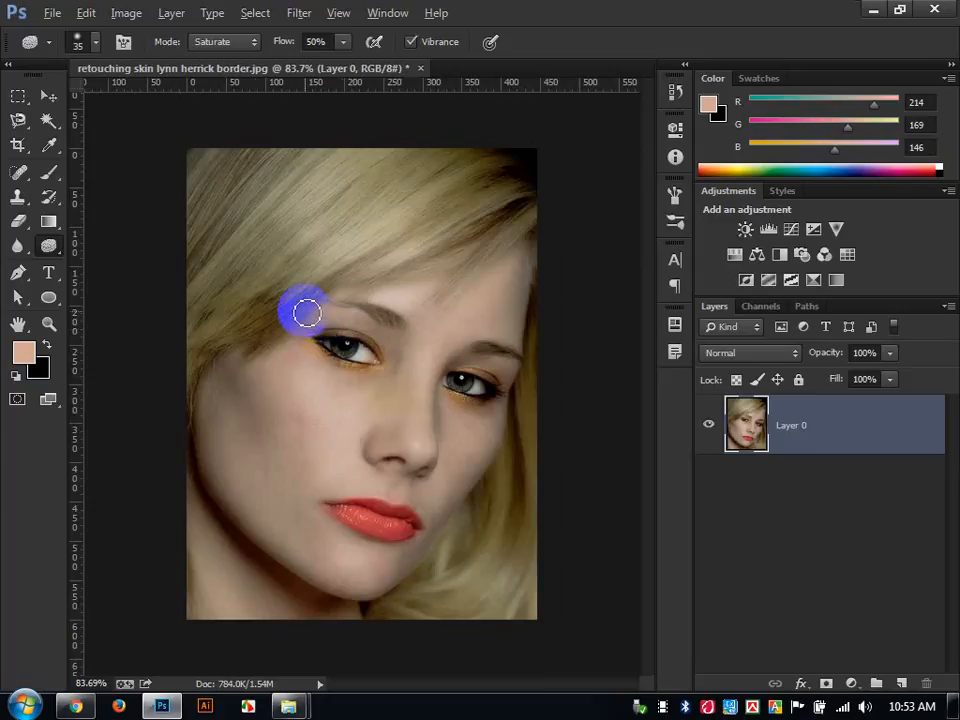
pyautogui.scroll(1, 306, 313)
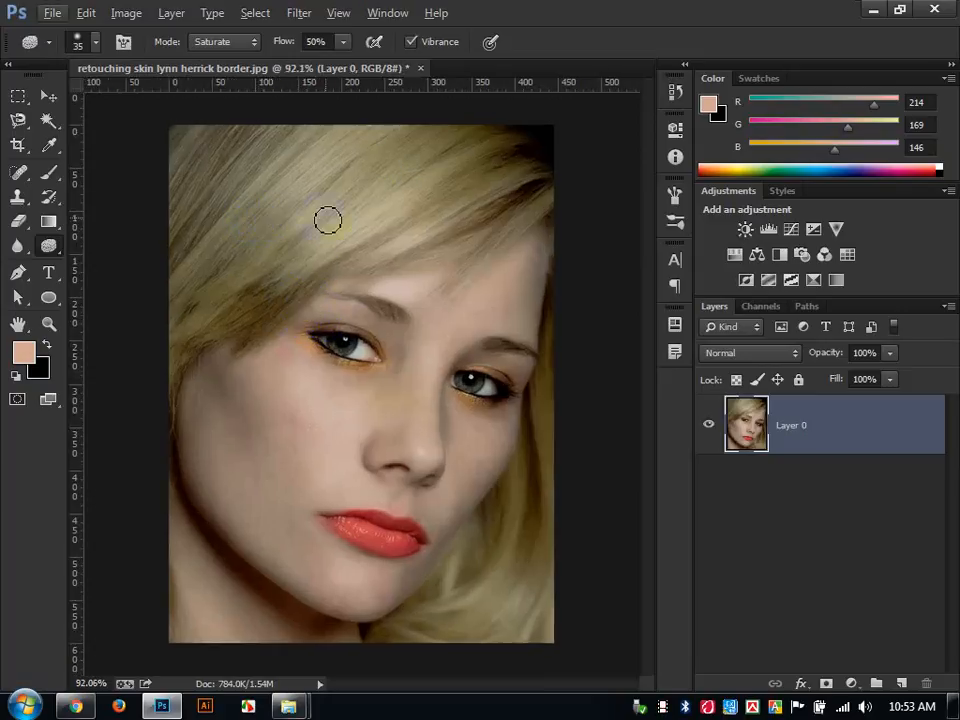
pyautogui.click(125, 13)
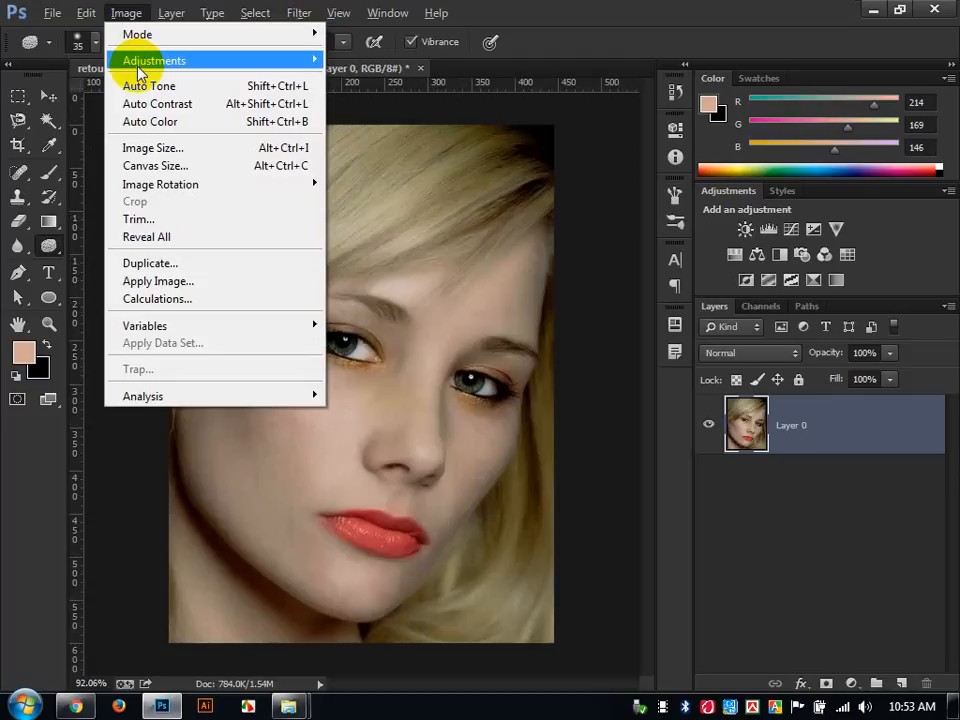
pyautogui.moveTo(240, 72)
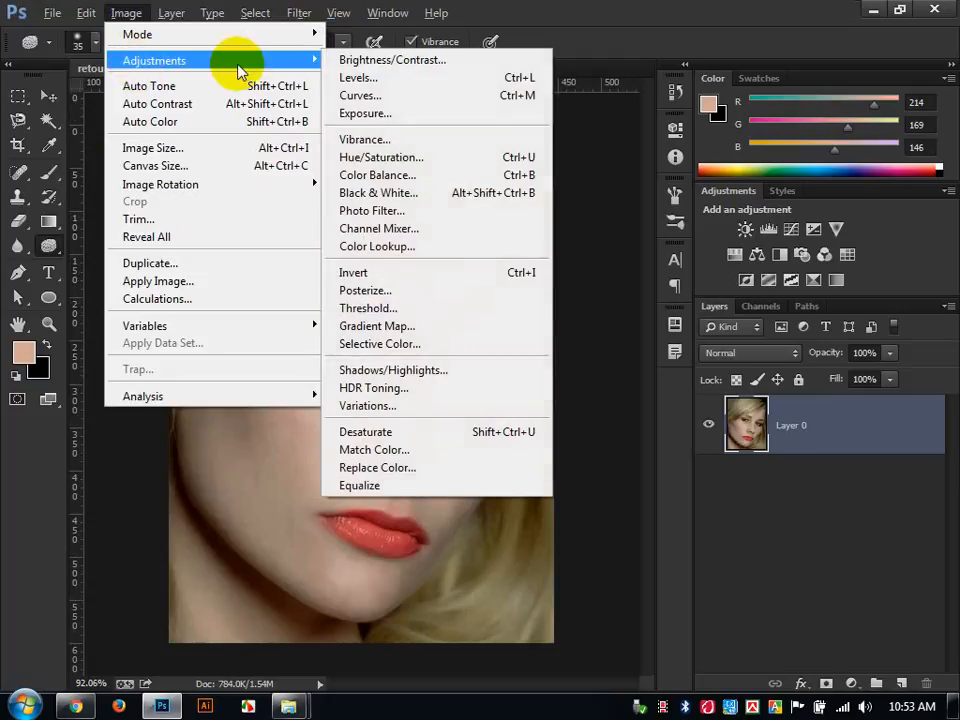
pyautogui.click(378, 176)
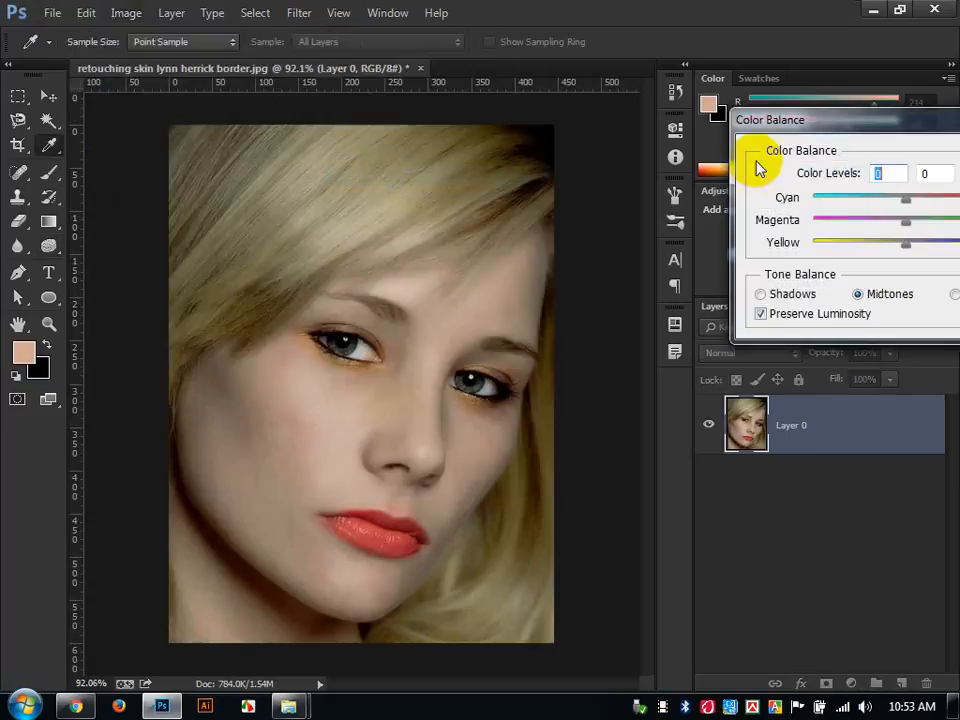
pyautogui.moveTo(745, 118); pyautogui.dragTo(500, 78)
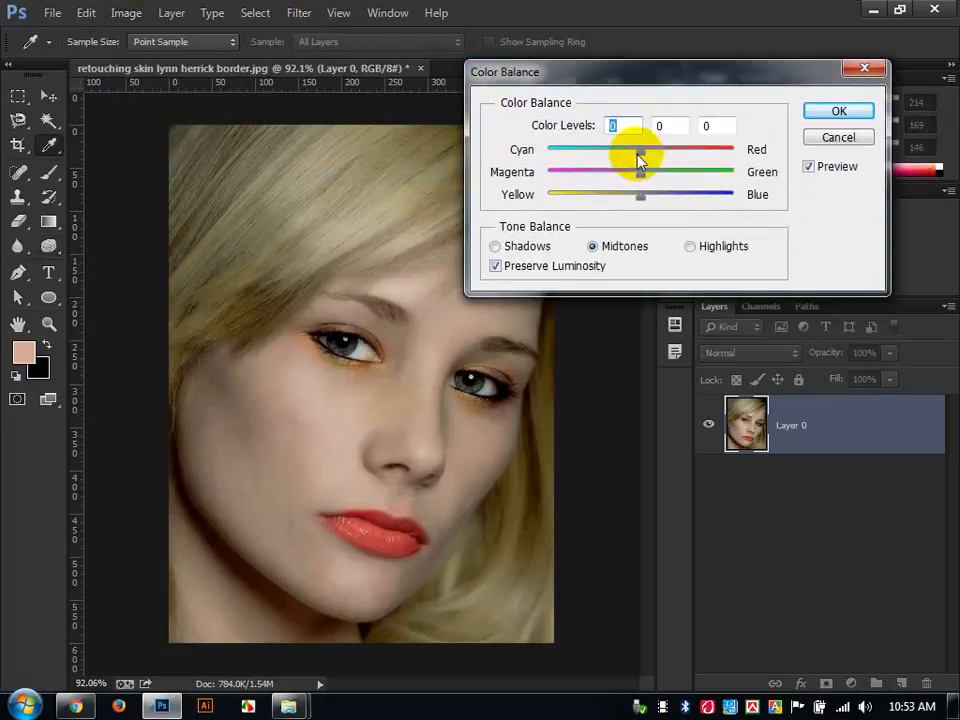
pyautogui.moveTo(638, 154); pyautogui.dragTo(598, 214)
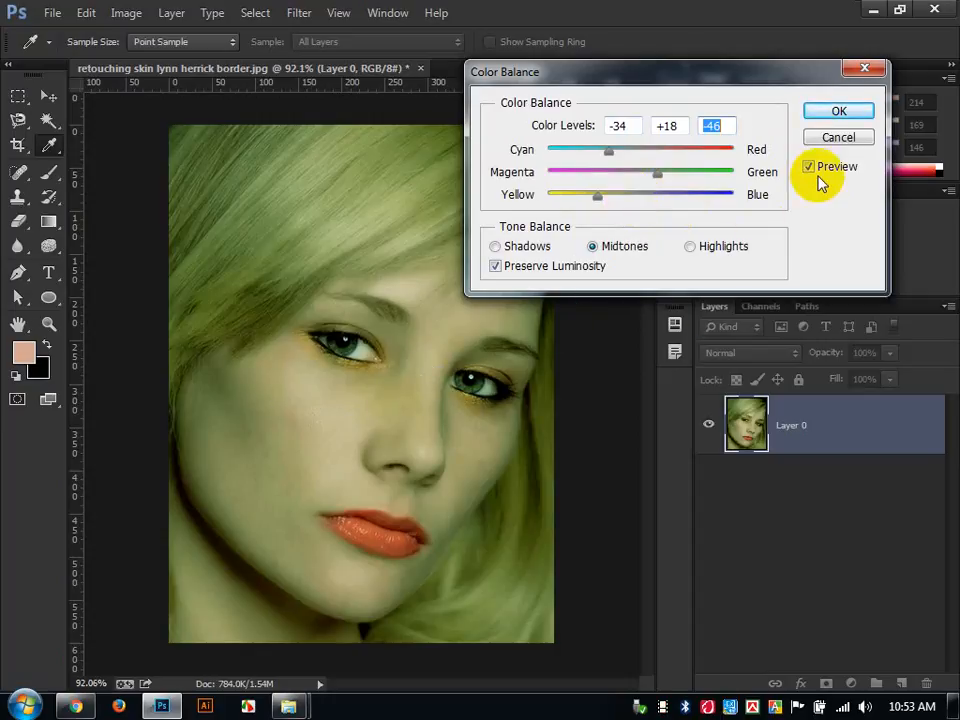
pyautogui.click(832, 135)
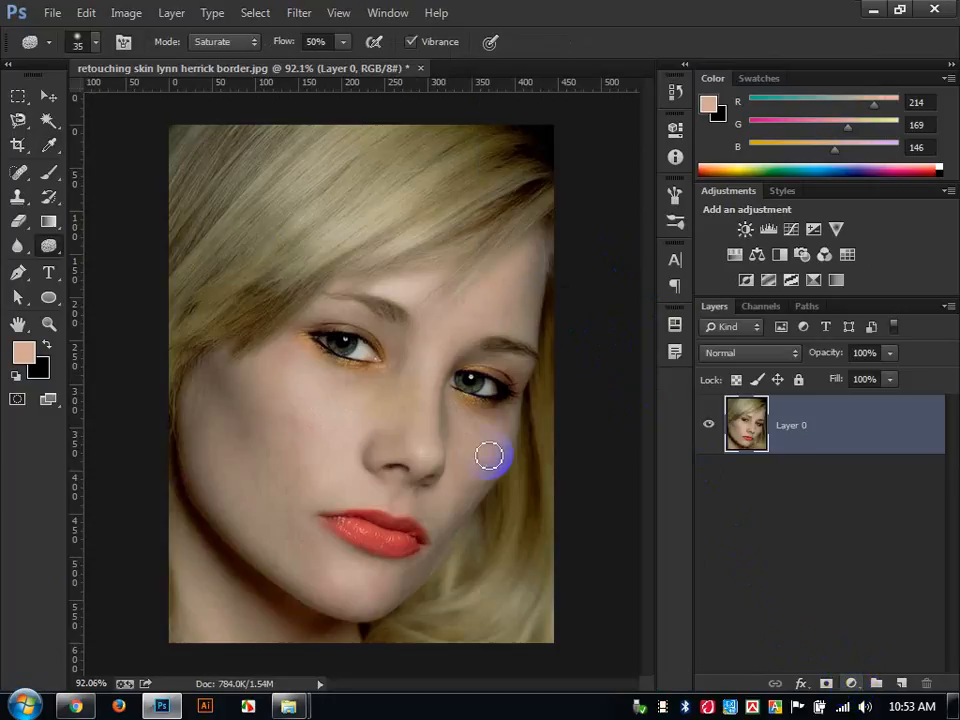
pyautogui.click(126, 13)
pyautogui.moveTo(310, 62)
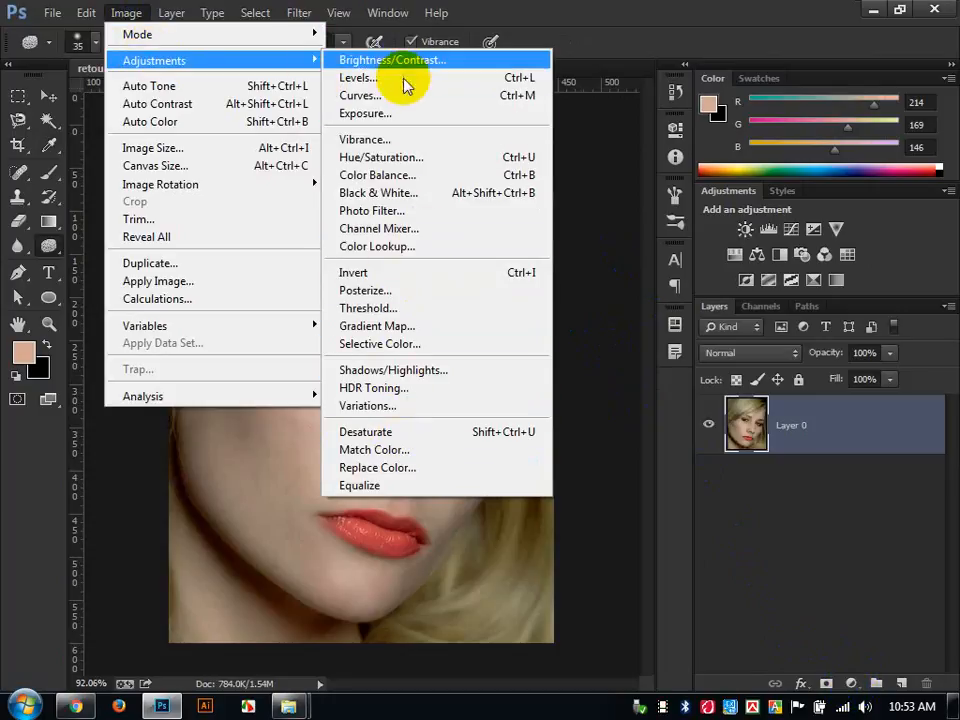
pyautogui.click(704, 42)
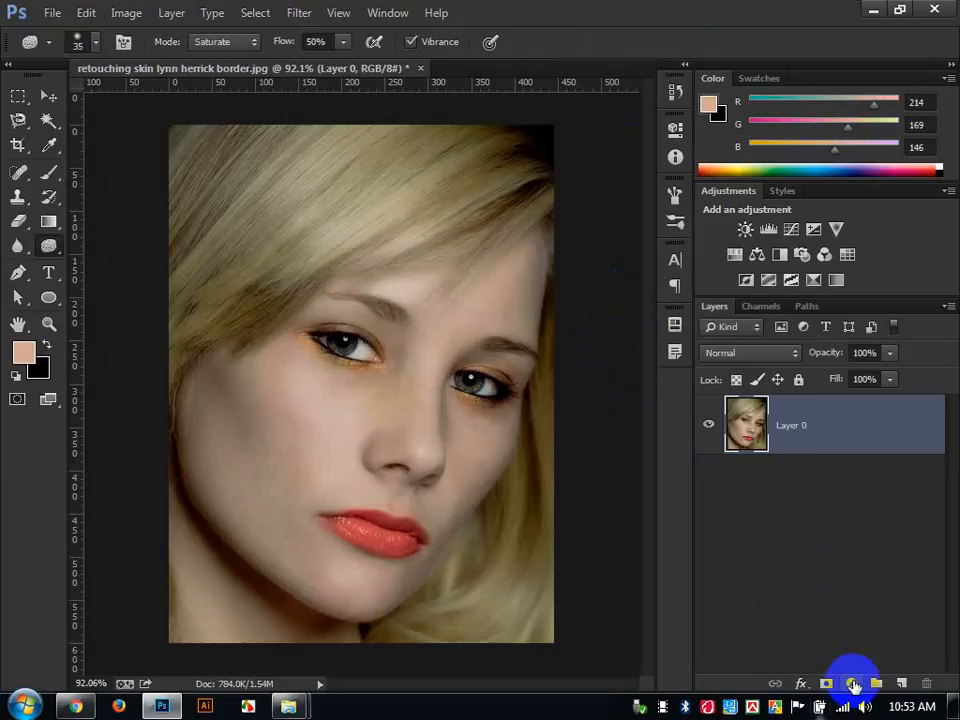
pyautogui.click(851, 683)
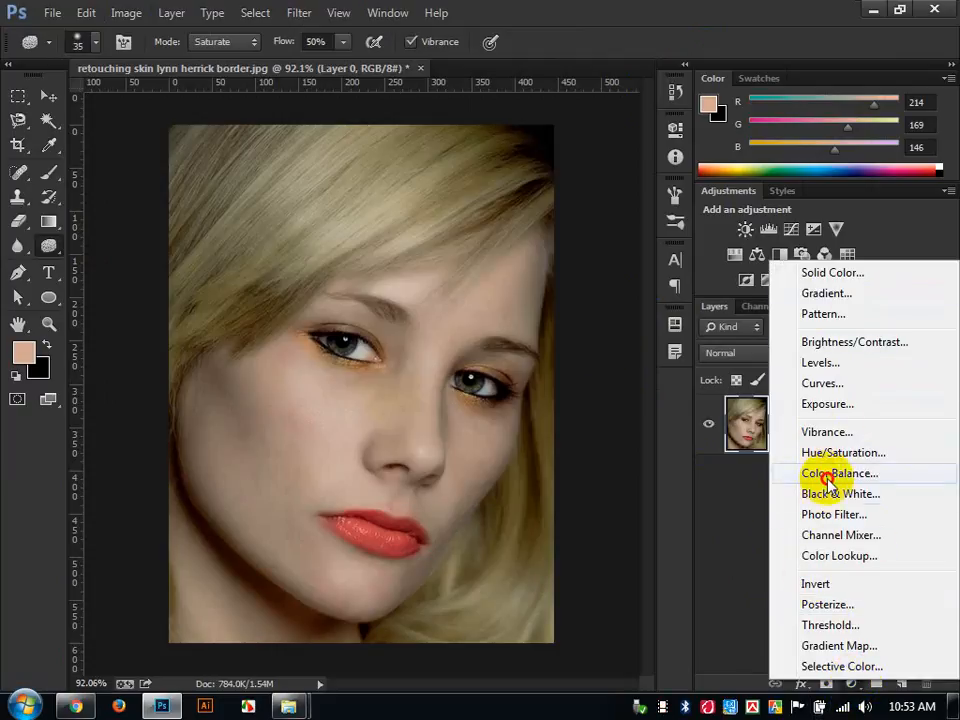
pyautogui.click(716, 499)
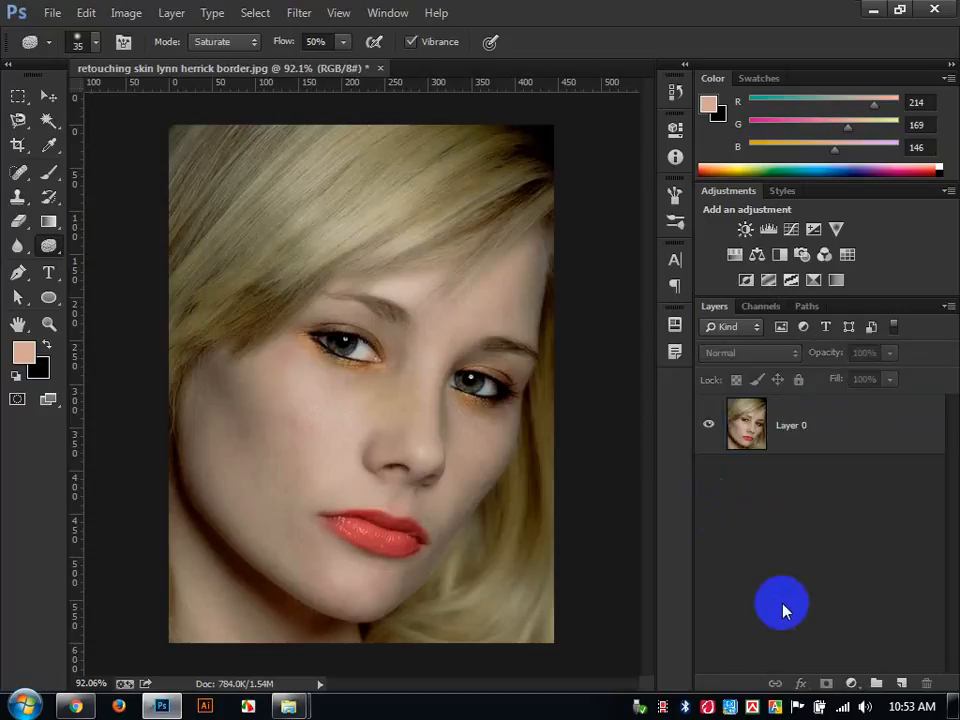
# - Add a Color Balance adjustment layer with midtones at Cyan/Red -34, Magenta/Green +37 and Yellow/Blue -19
pyautogui.click(851, 684)
pyautogui.click(834, 475)
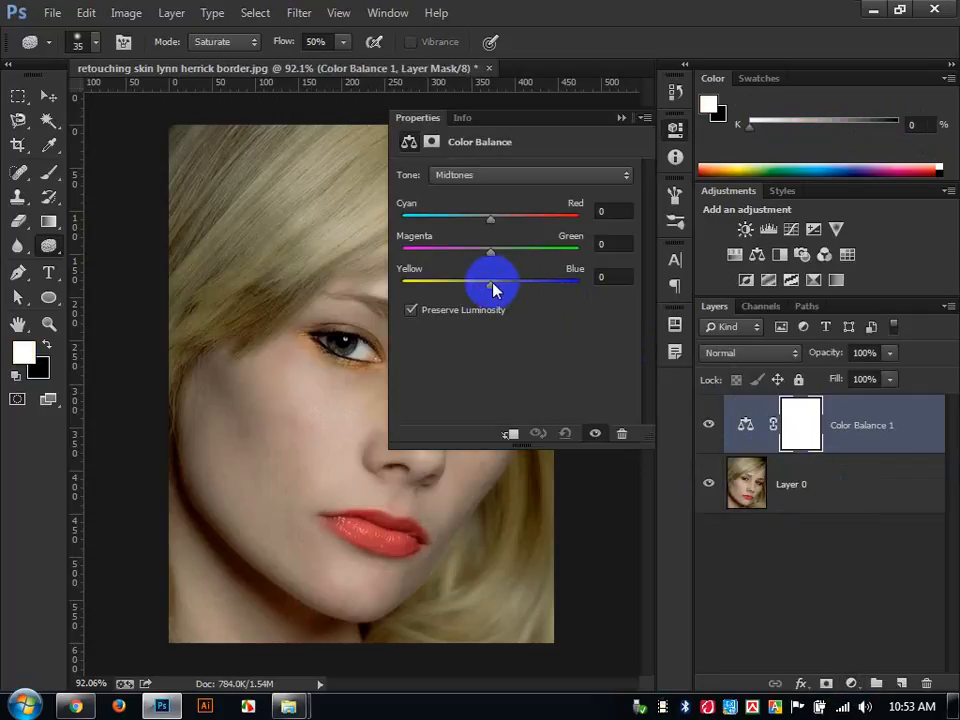
pyautogui.moveTo(493, 288); pyautogui.dragTo(469, 214)
pyautogui.moveTo(504, 253); pyautogui.dragTo(474, 290)
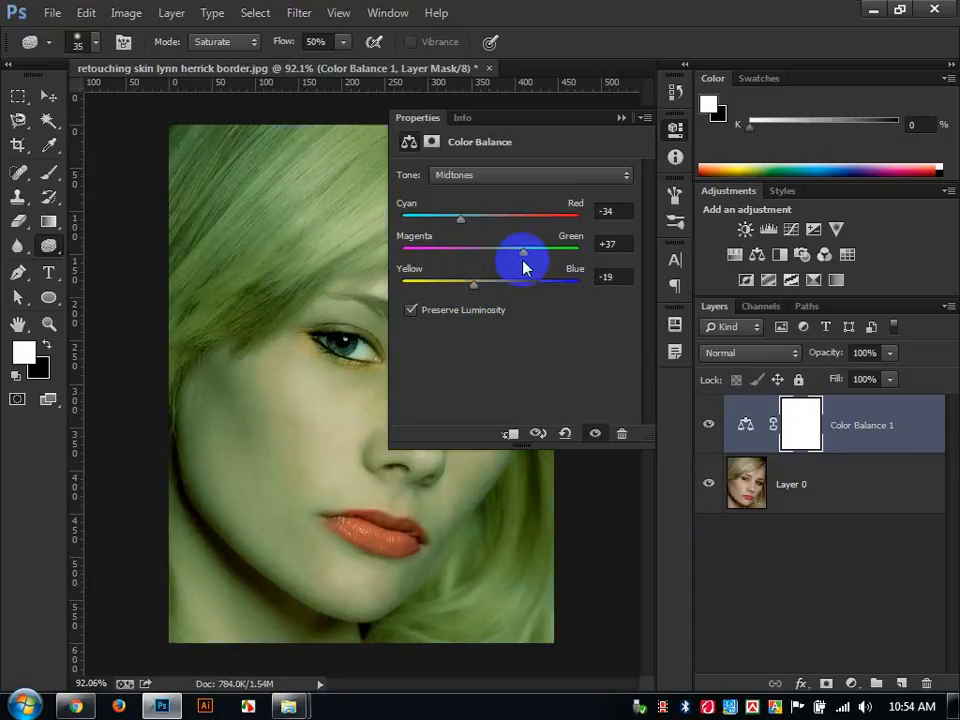
pyautogui.click(621, 119)
# - Paint the whole Color Balance layer mask black with a size 400 brush at 100% opacity and 100% flow
pyautogui.click(789, 420)
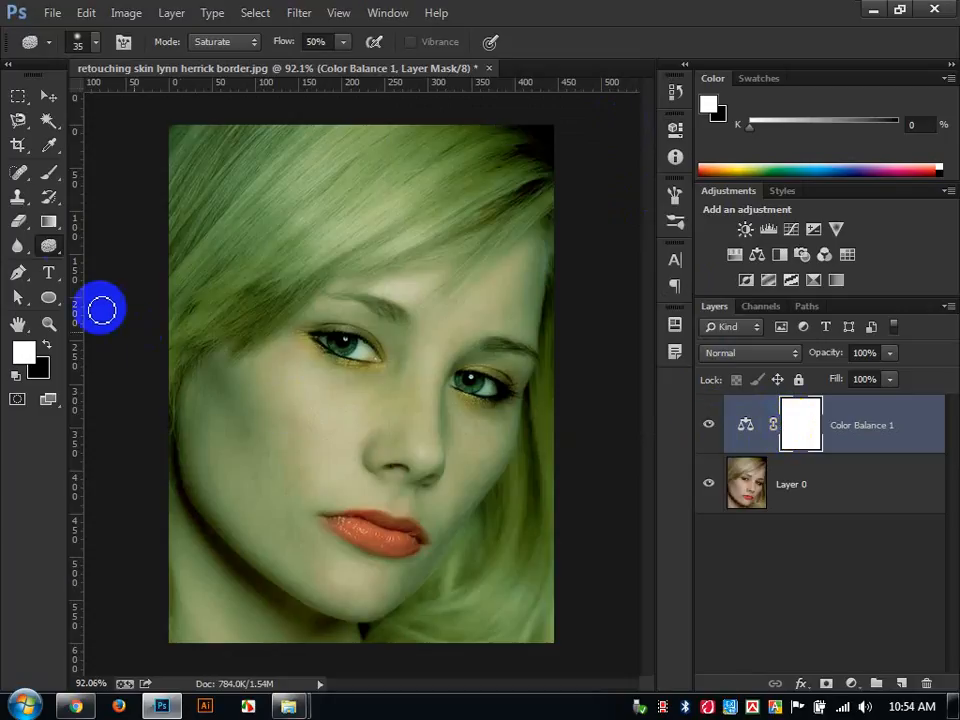
pyautogui.click(55, 176)
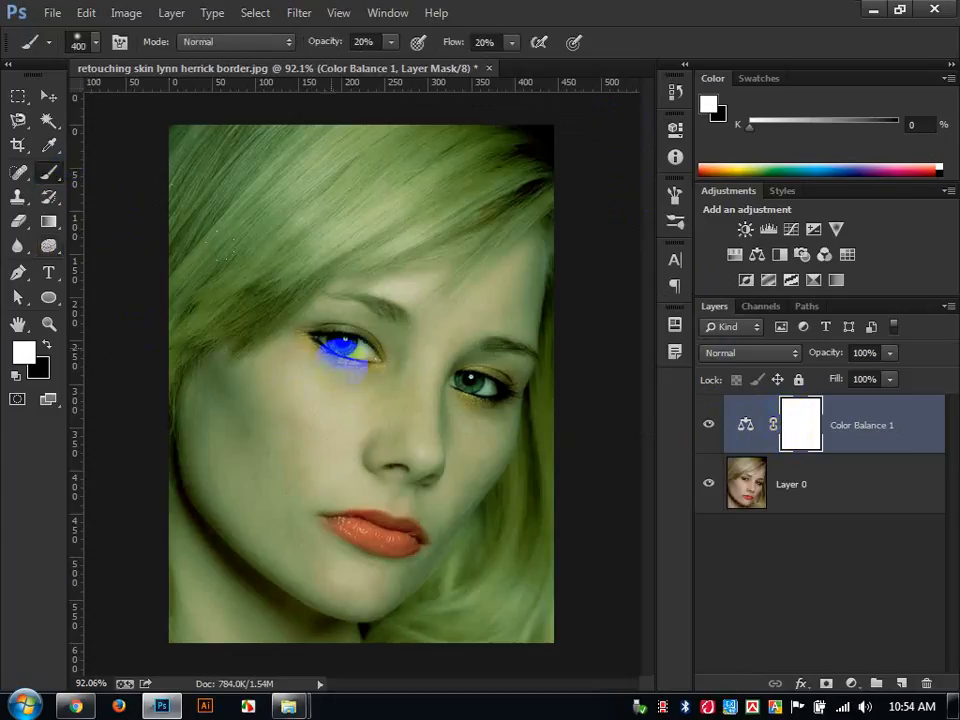
pyautogui.click(46, 344)
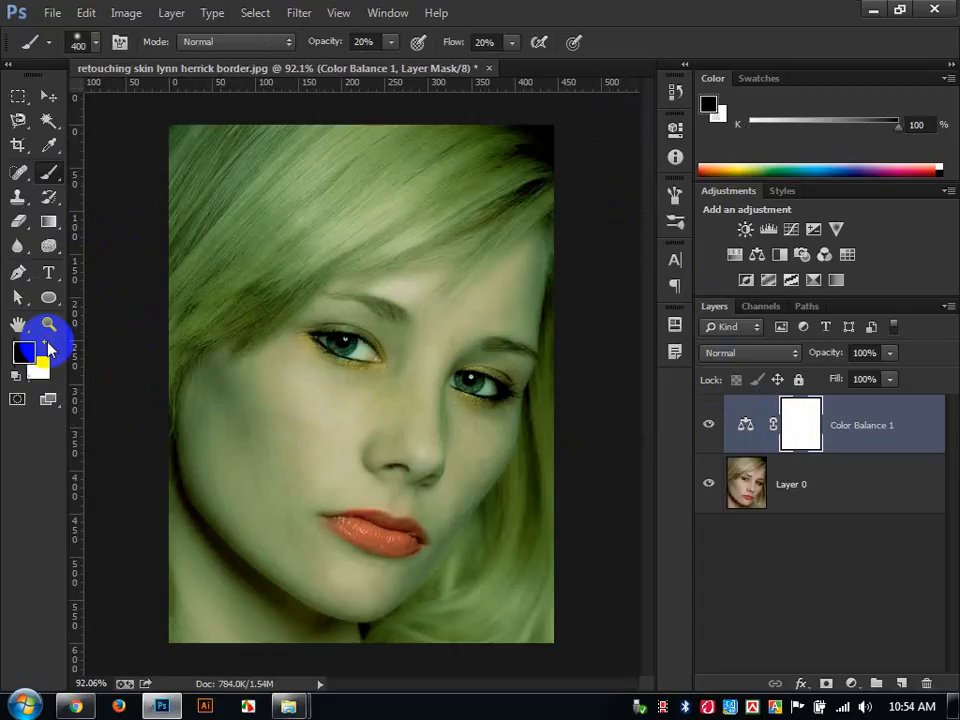
pyautogui.press('d')
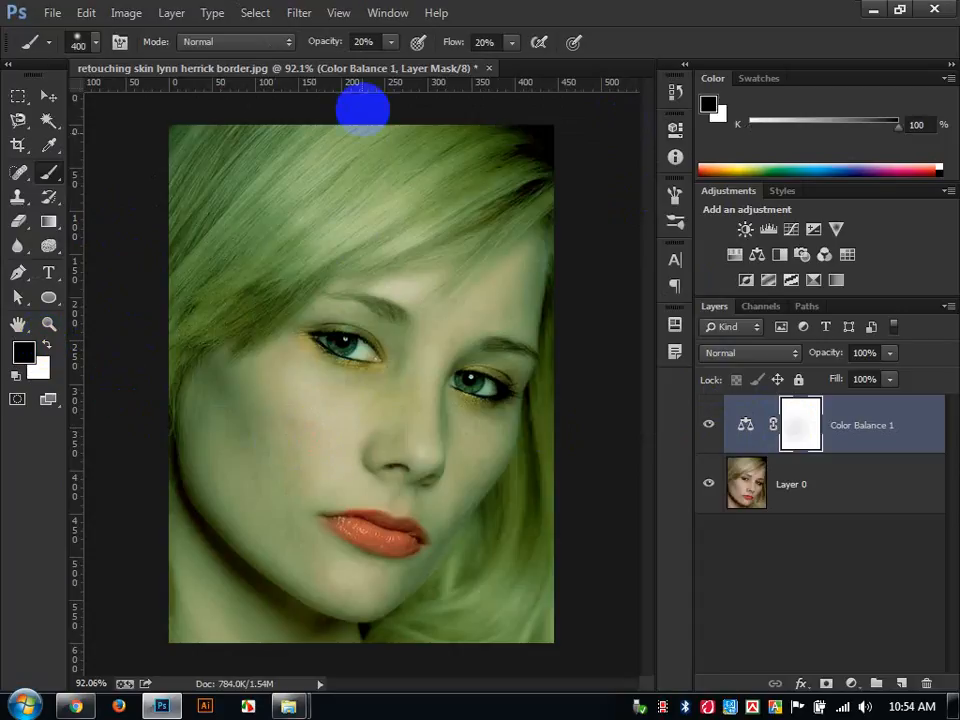
pyautogui.moveTo(451, 40); pyautogui.dragTo(622, 62)
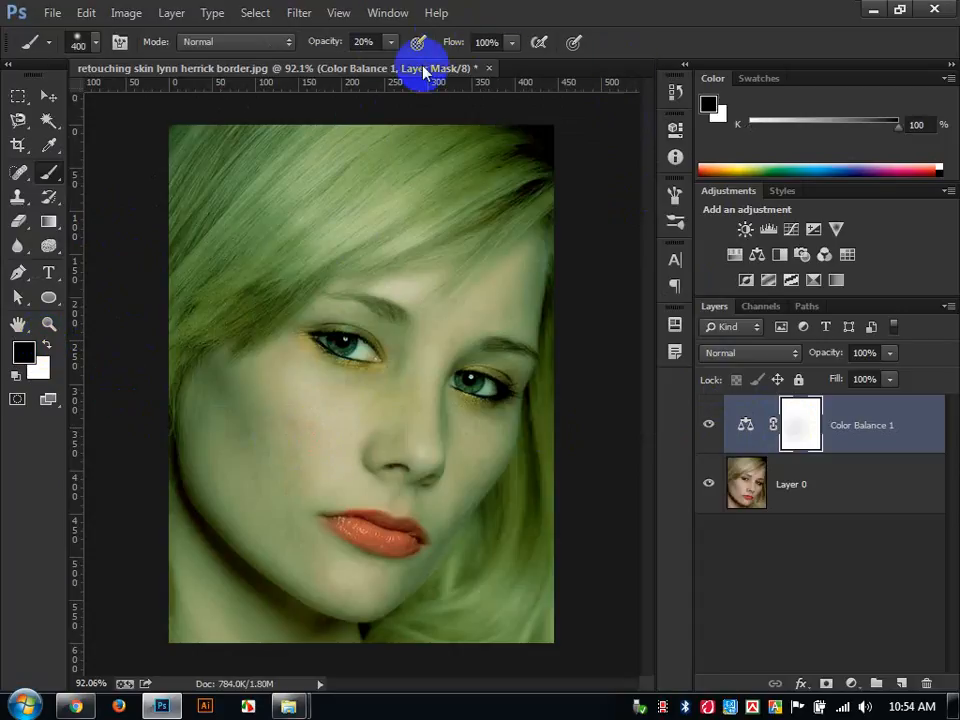
pyautogui.moveTo(323, 46); pyautogui.dragTo(467, 85)
pyautogui.moveTo(266, 472)
pyautogui.mouseDown()
pyautogui.moveTo(288, 422)
pyautogui.moveTo(263, 376)
pyautogui.mouseUp()
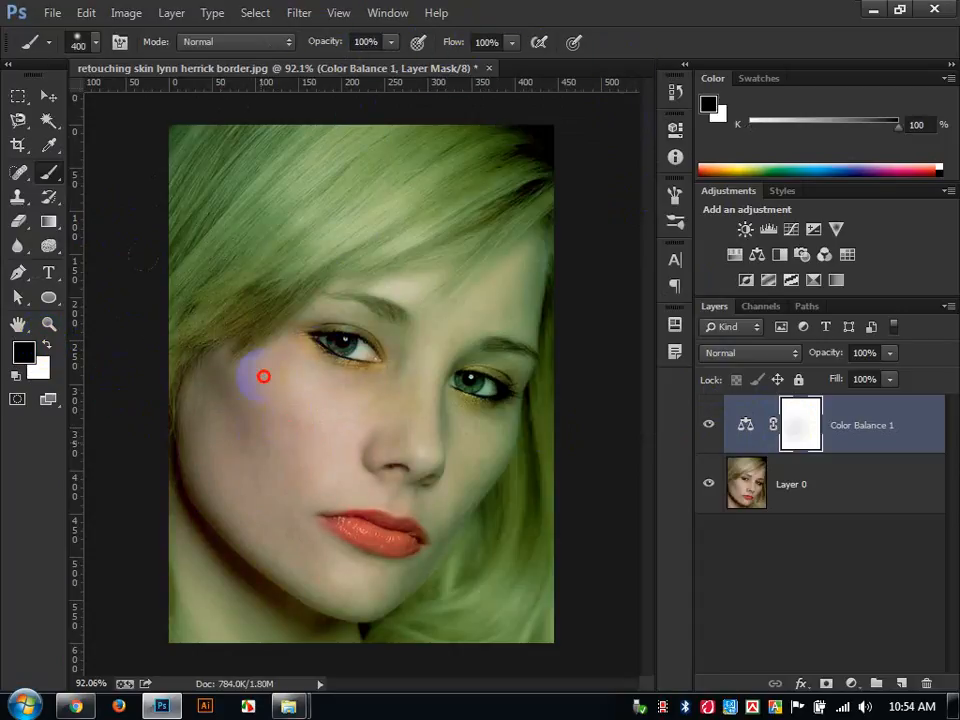
pyautogui.moveTo(364, 483)
pyautogui.mouseDown()
pyautogui.moveTo(371, 596)
pyautogui.moveTo(279, 583)
pyautogui.mouseUp()
pyautogui.moveTo(335, 178)
pyautogui.mouseDown()
pyautogui.moveTo(364, 131)
pyautogui.moveTo(422, 182)
pyautogui.moveTo(570, 604)
pyautogui.moveTo(259, 566)
pyautogui.moveTo(546, 171)
pyautogui.moveTo(439, 574)
pyautogui.moveTo(418, 611)
pyautogui.mouseUp()
# - Paint white over the hair on the Color Balance mask with a size 150 brush, and compare the image with the layer hidden and shown
pyautogui.press('[')
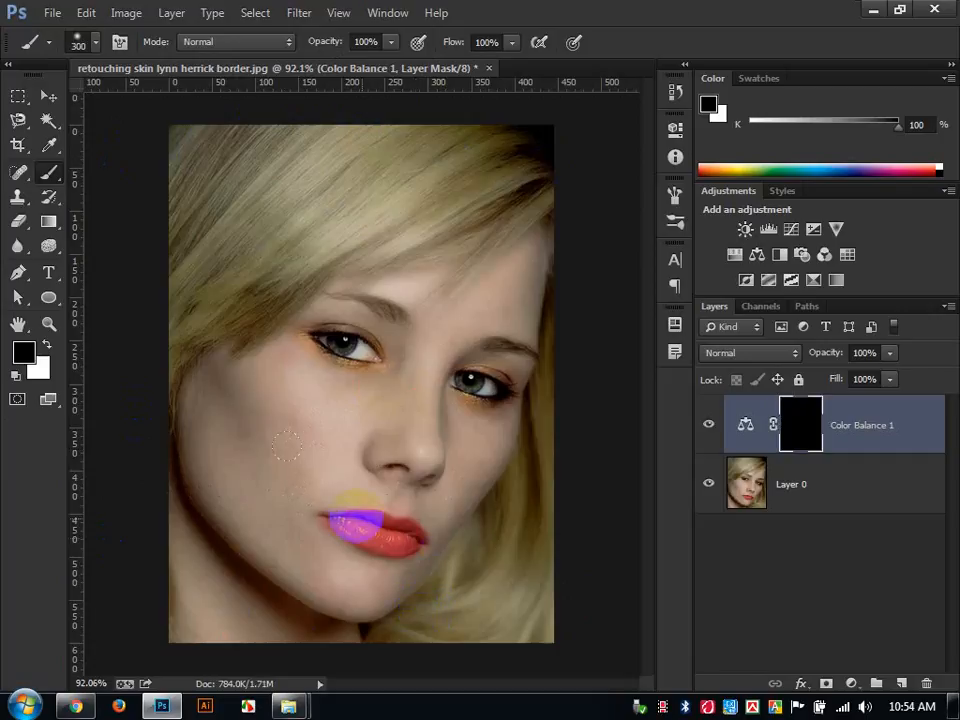
pyautogui.click(45, 346)
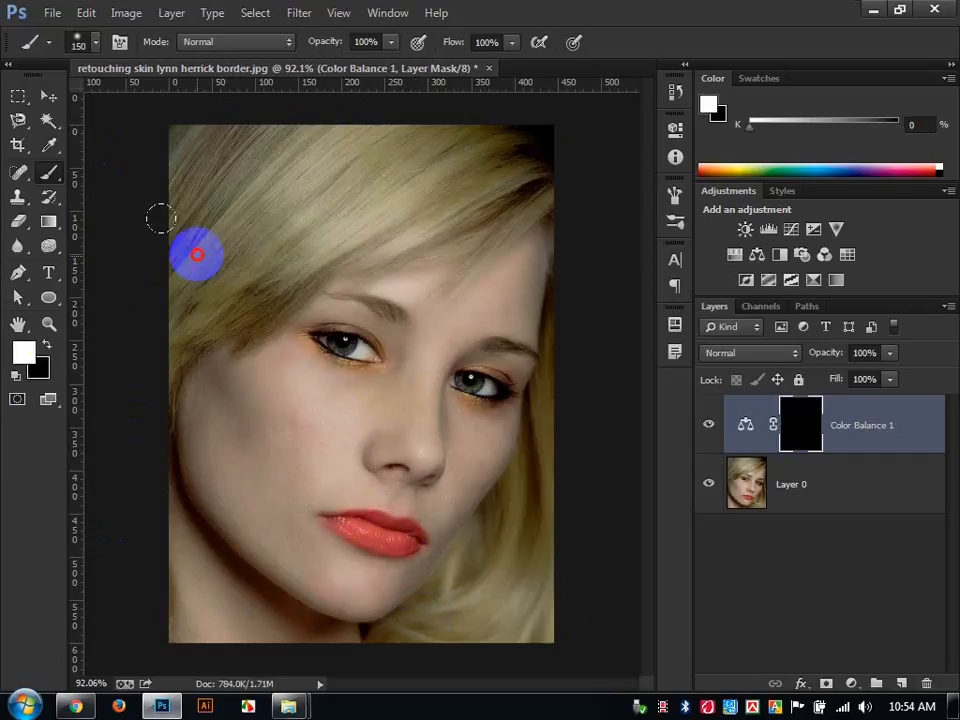
pyautogui.moveTo(159, 216)
pyautogui.mouseDown()
pyautogui.moveTo(151, 135)
pyautogui.moveTo(129, 134)
pyautogui.moveTo(487, 103)
pyautogui.moveTo(458, 125)
pyautogui.moveTo(382, 148)
pyautogui.moveTo(458, 145)
pyautogui.moveTo(311, 171)
pyautogui.moveTo(226, 217)
pyautogui.moveTo(267, 205)
pyautogui.moveTo(133, 278)
pyautogui.moveTo(100, 307)
pyautogui.moveTo(79, 350)
pyautogui.moveTo(150, 285)
pyautogui.moveTo(209, 254)
pyautogui.moveTo(238, 220)
pyautogui.moveTo(387, 149)
pyautogui.moveTo(548, 153)
pyautogui.moveTo(541, 295)
pyautogui.moveTo(549, 298)
pyautogui.moveTo(555, 273)
pyautogui.moveTo(556, 354)
pyautogui.moveTo(551, 319)
pyautogui.moveTo(544, 431)
pyautogui.moveTo(542, 380)
pyautogui.moveTo(509, 502)
pyautogui.moveTo(461, 548)
pyautogui.moveTo(478, 507)
pyautogui.moveTo(504, 488)
pyautogui.moveTo(398, 611)
pyautogui.moveTo(557, 583)
pyautogui.moveTo(387, 619)
pyautogui.mouseUp()
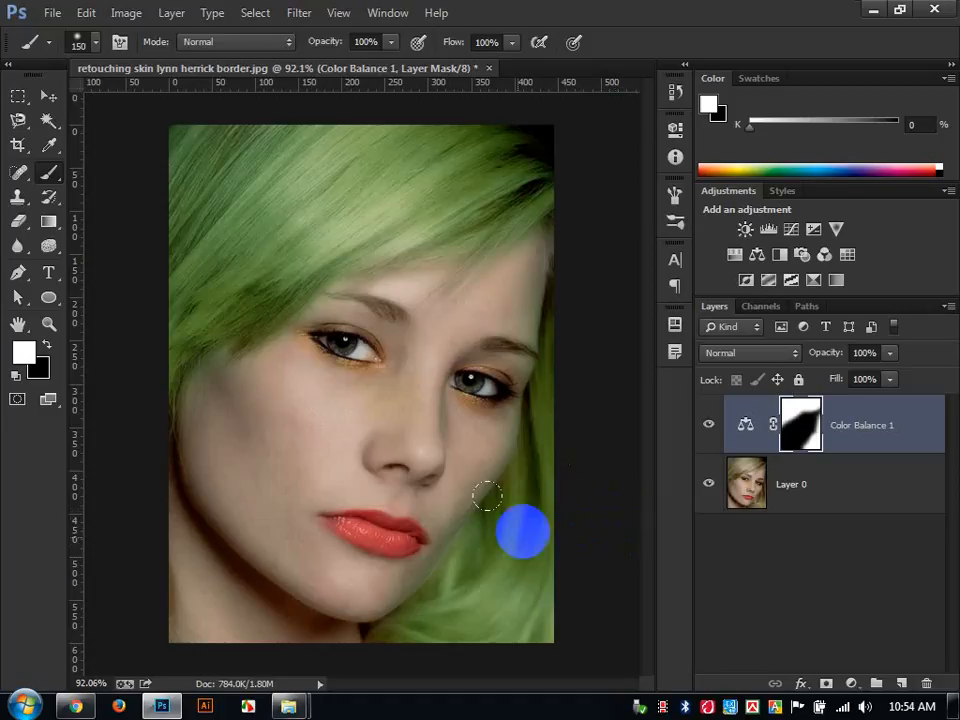
pyautogui.click(710, 426)
pyautogui.click(710, 427)
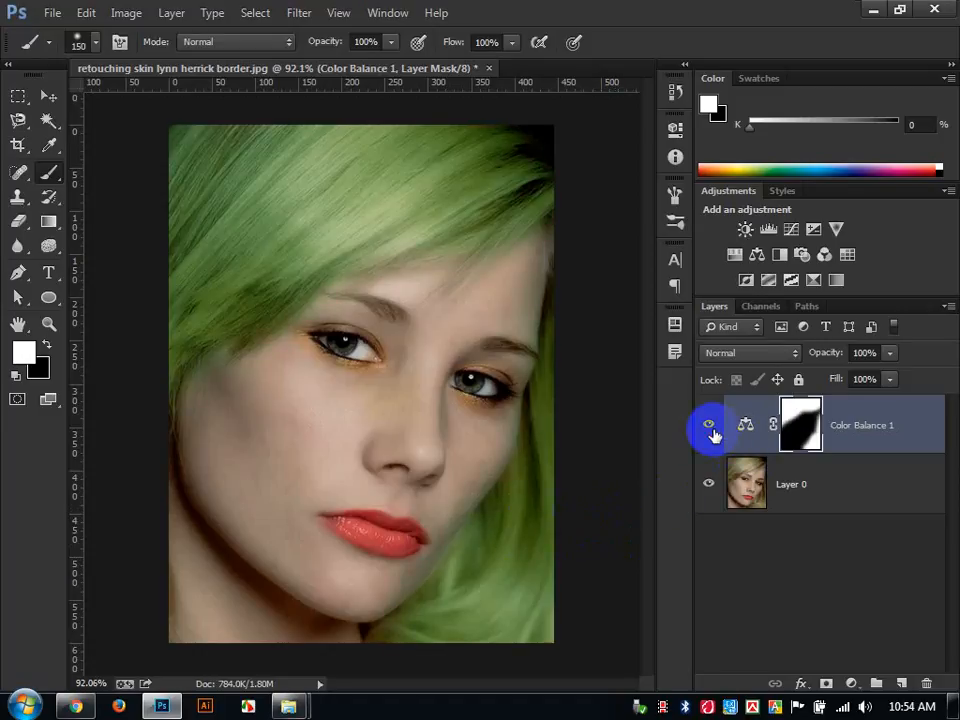
# - Compare the portrait with the green Color Balance layer hidden and shown, invert its mask, and delete the layer
pyautogui.click(710, 427)
pyautogui.click(710, 427)
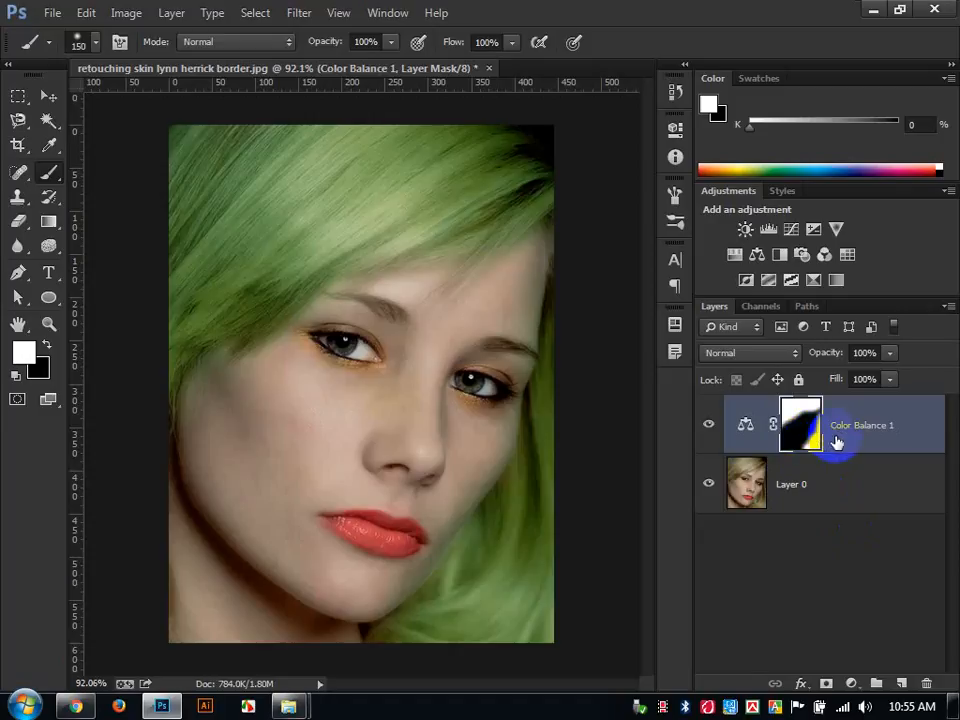
pyautogui.hotkey('ctrl', 'i')
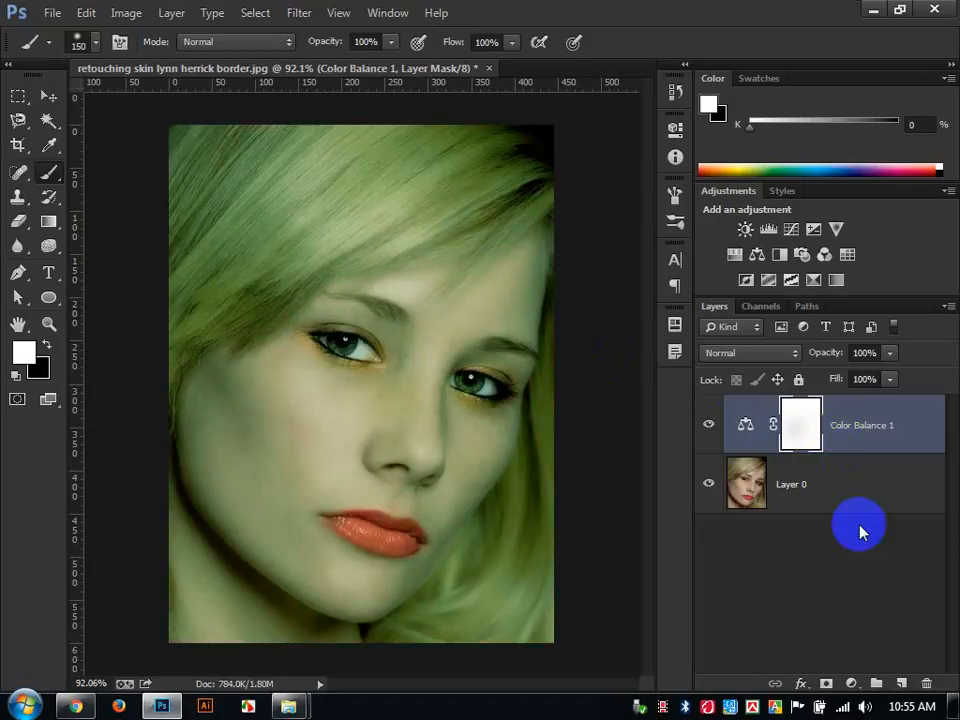
pyautogui.moveTo(858, 430); pyautogui.dragTo(926, 684)
# - Add a new Color Balance adjustment layer with the midtones shifted strongly toward Red
pyautogui.click(848, 685)
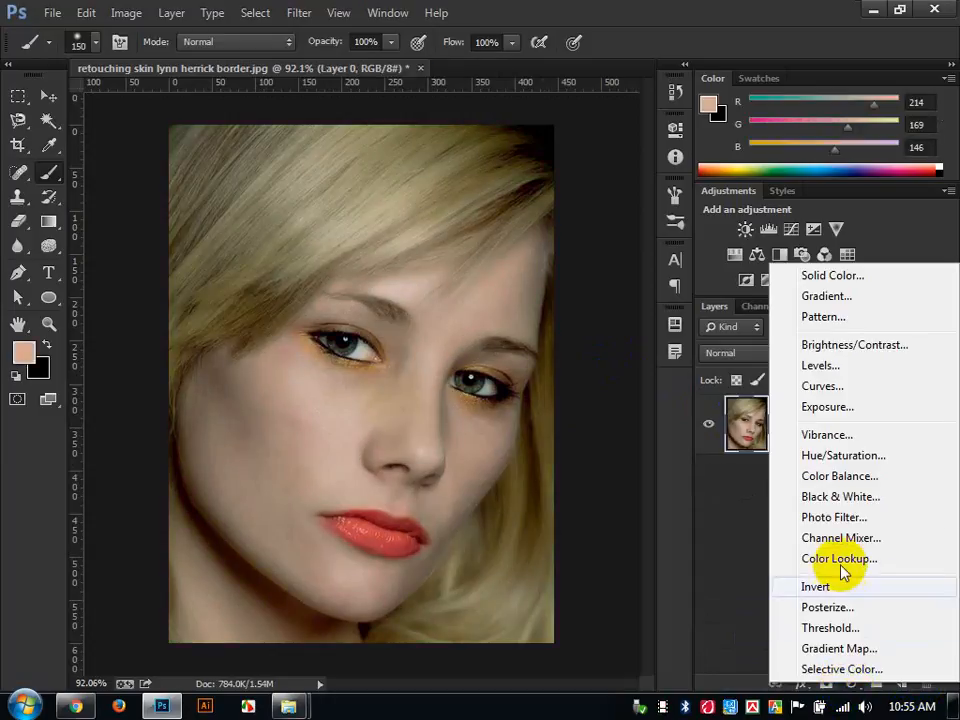
pyautogui.click(833, 477)
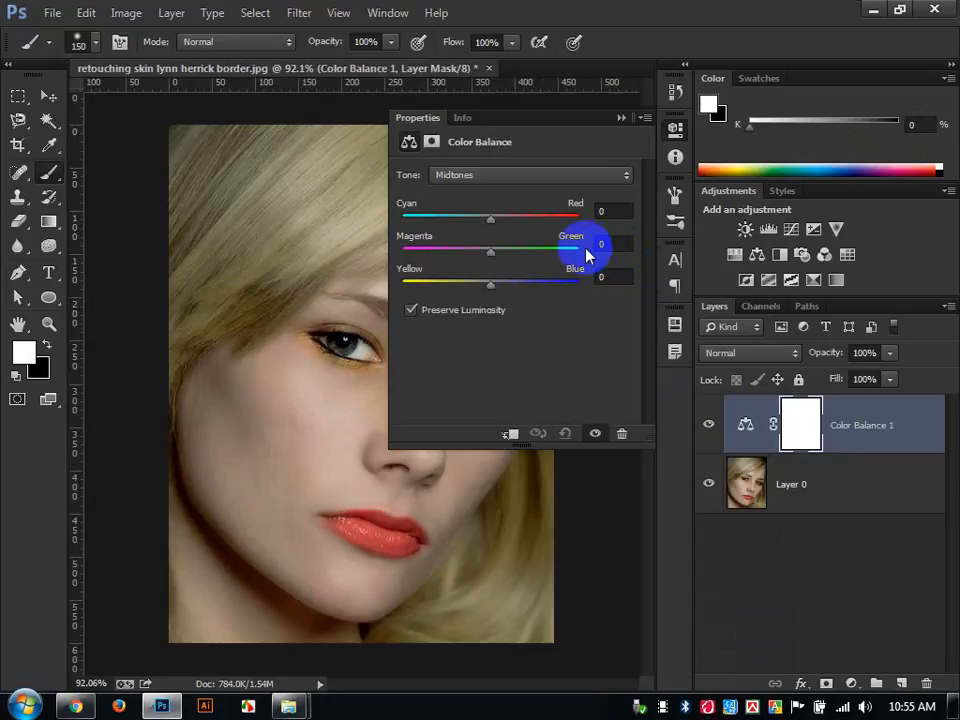
pyautogui.moveTo(494, 220); pyautogui.dragTo(574, 219)
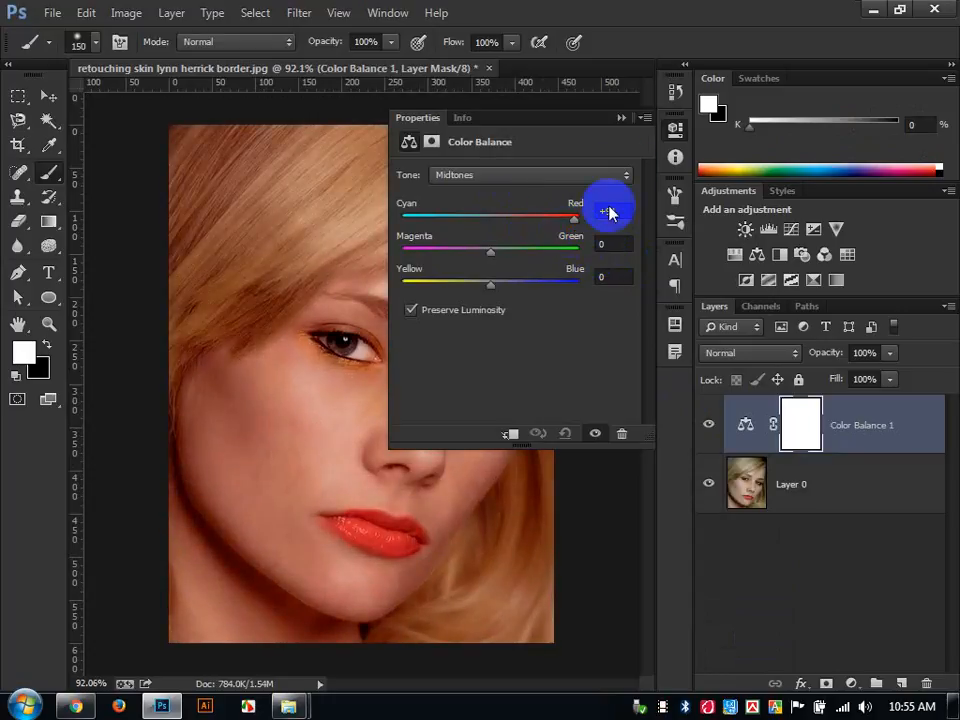
pyautogui.click(620, 118)
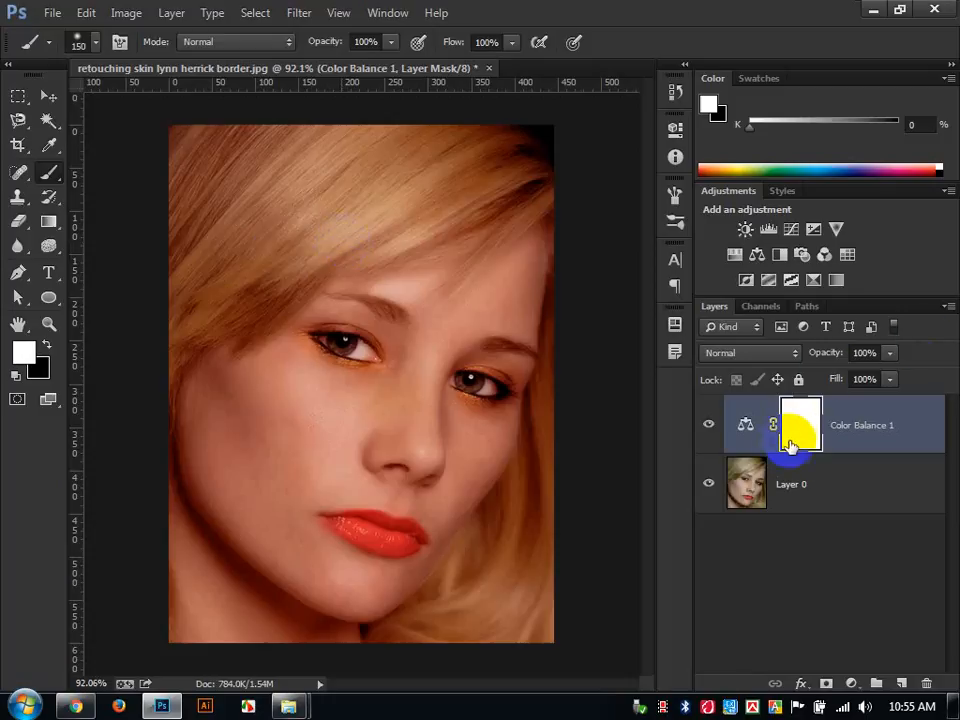
# - Paint black over the face and neck on the Color Balance mask with a size 150 brush at 100% opacity
pyautogui.rightClick(50, 175)
pyautogui.click(112, 175)
pyautogui.click(47, 346)
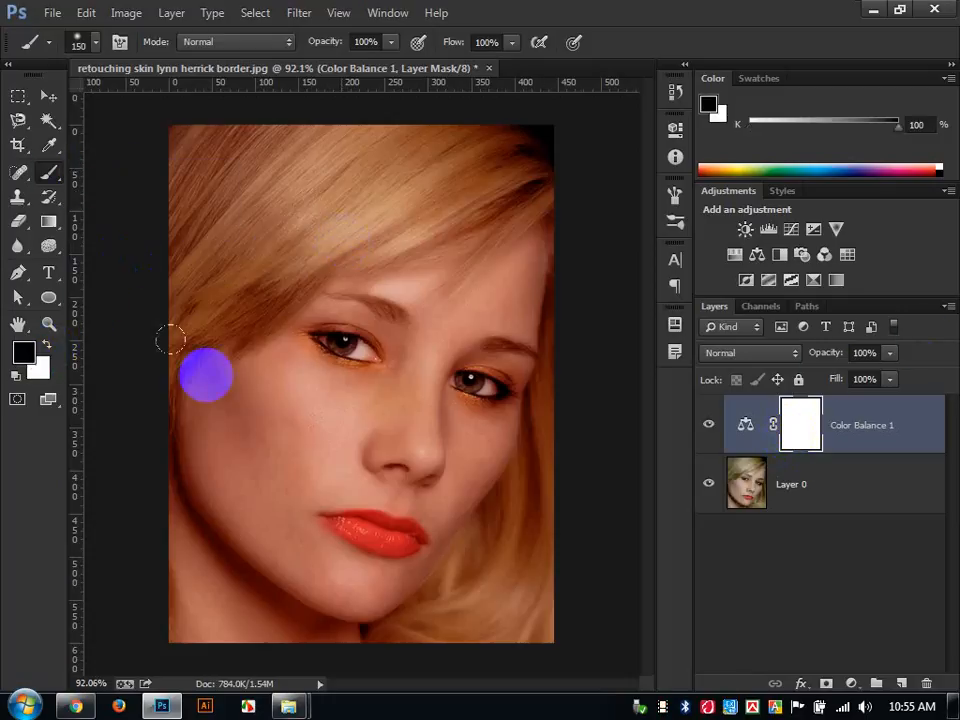
pyautogui.moveTo(216, 387)
pyautogui.mouseDown()
pyautogui.moveTo(134, 412)
pyautogui.moveTo(265, 348)
pyautogui.moveTo(208, 391)
pyautogui.moveTo(333, 320)
pyautogui.moveTo(227, 367)
pyautogui.moveTo(408, 272)
pyautogui.moveTo(334, 324)
pyautogui.moveTo(384, 283)
pyautogui.moveTo(443, 291)
pyautogui.moveTo(383, 301)
pyautogui.mouseUp()
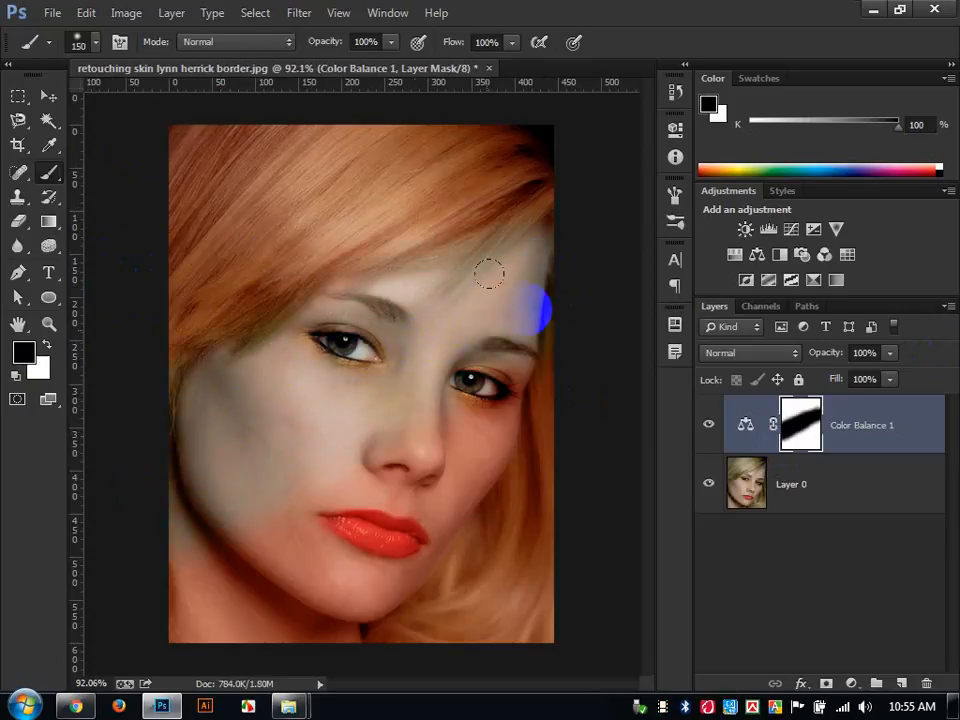
pyautogui.moveTo(530, 312); pyautogui.dragTo(388, 491)
pyautogui.moveTo(352, 457)
pyautogui.mouseDown()
pyautogui.moveTo(253, 467)
pyautogui.moveTo(287, 501)
pyautogui.moveTo(300, 458)
pyautogui.mouseUp()
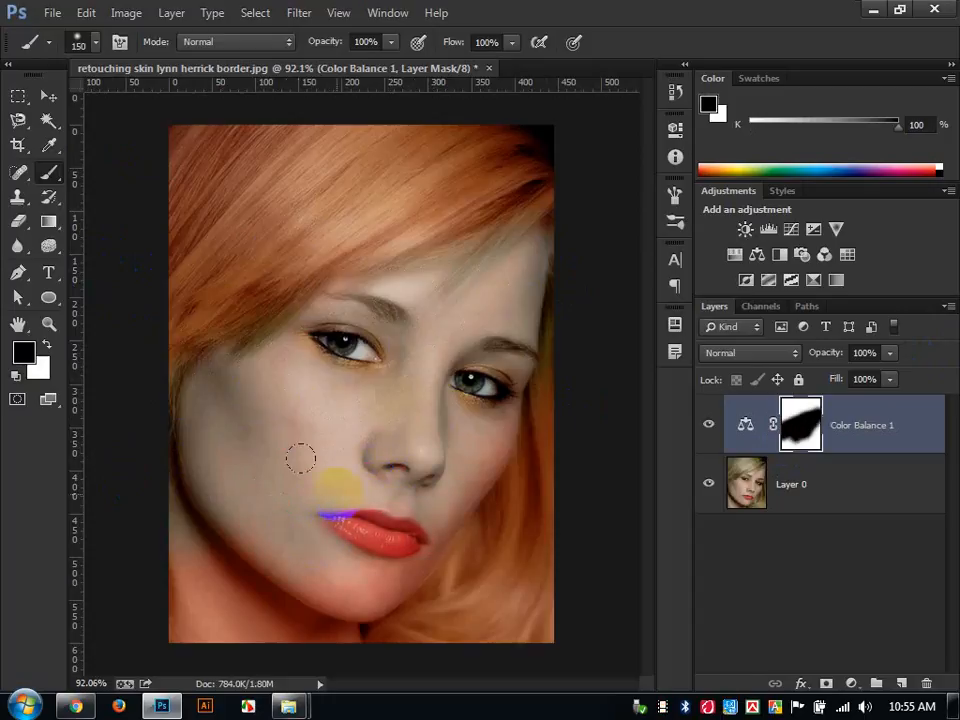
pyautogui.moveTo(216, 523)
pyautogui.mouseDown()
pyautogui.moveTo(195, 566)
pyautogui.moveTo(223, 591)
pyautogui.moveTo(234, 575)
pyautogui.moveTo(246, 606)
pyautogui.moveTo(300, 602)
pyautogui.moveTo(447, 490)
pyautogui.mouseUp()
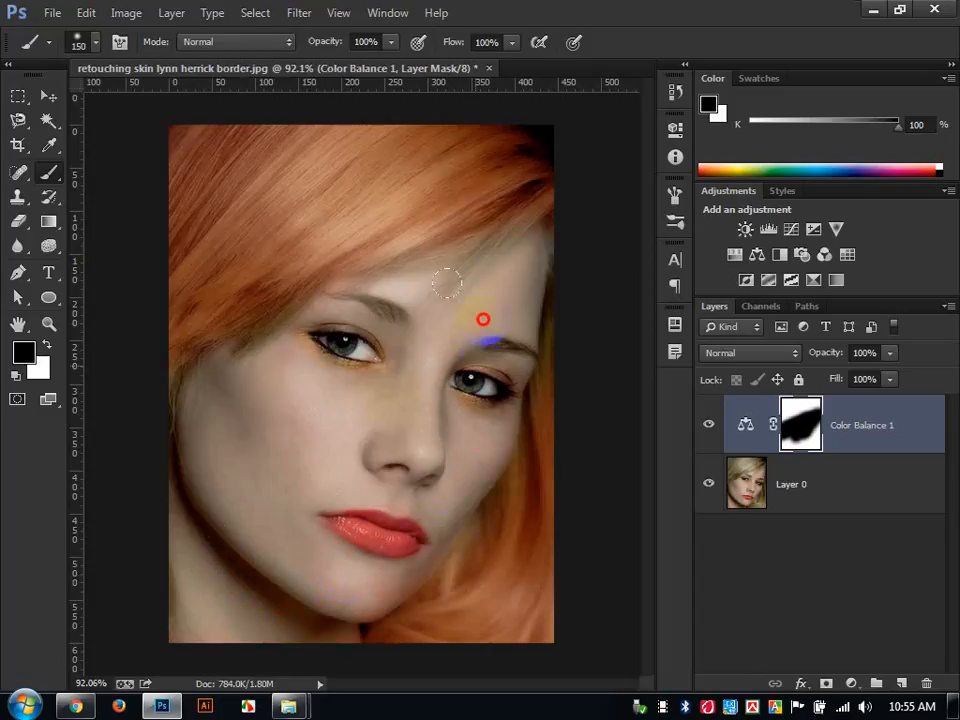
pyautogui.moveTo(342, 547); pyautogui.dragTo(330, 588)
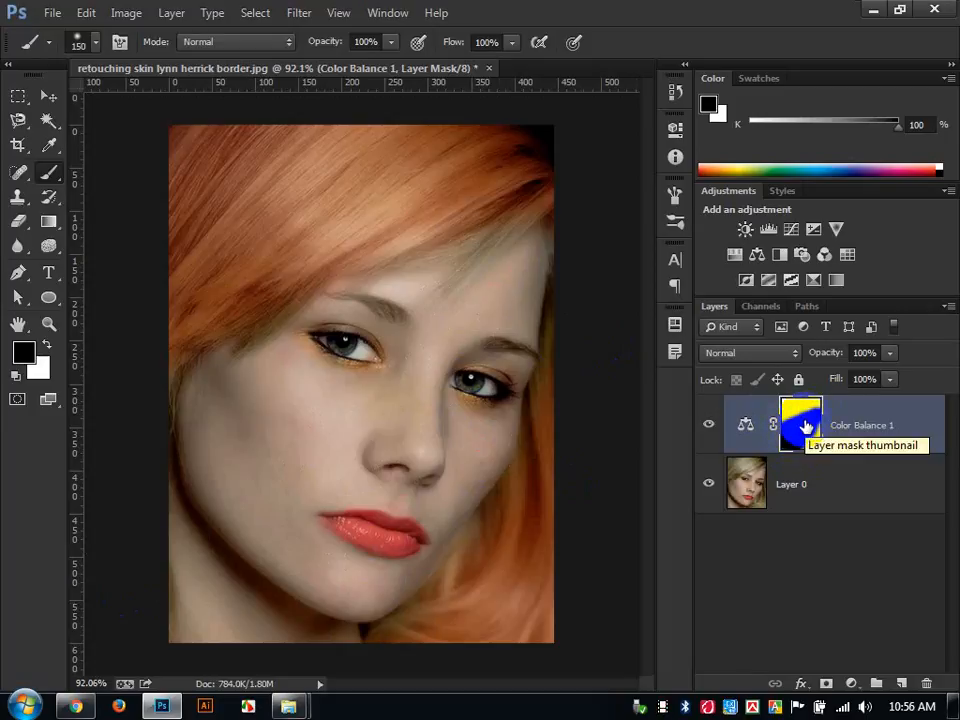
# - Fill the entire Color Balance mask with black and paint white over the hair with the size 150 brush
pyautogui.moveTo(484, 632)
pyautogui.mouseDown()
pyautogui.moveTo(386, 506)
pyautogui.moveTo(414, 628)
pyautogui.moveTo(508, 418)
pyautogui.moveTo(544, 216)
pyautogui.moveTo(227, 161)
pyautogui.moveTo(336, 210)
pyautogui.moveTo(596, 129)
pyautogui.moveTo(317, 289)
pyautogui.moveTo(340, 462)
pyautogui.mouseUp()
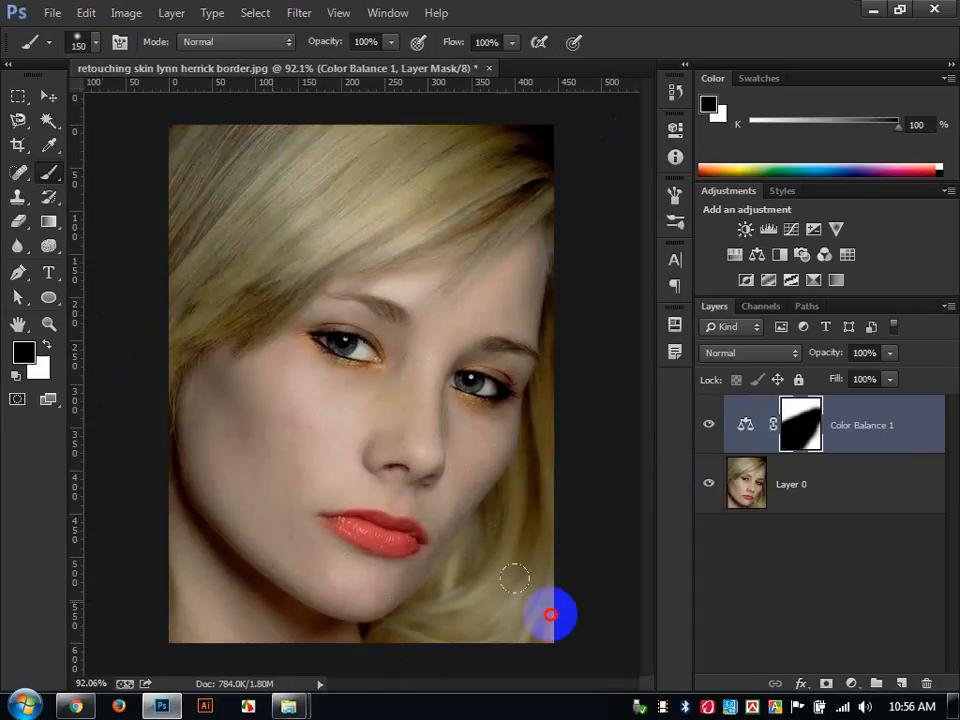
pyautogui.hotkey('alt', 'BackSpace')
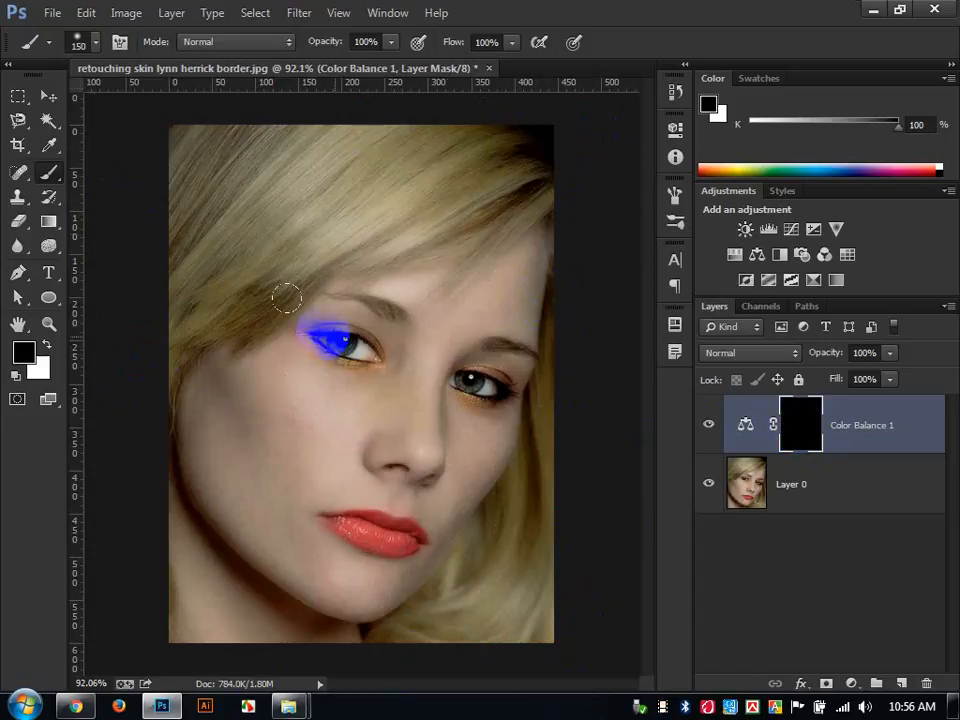
pyautogui.click(46, 345)
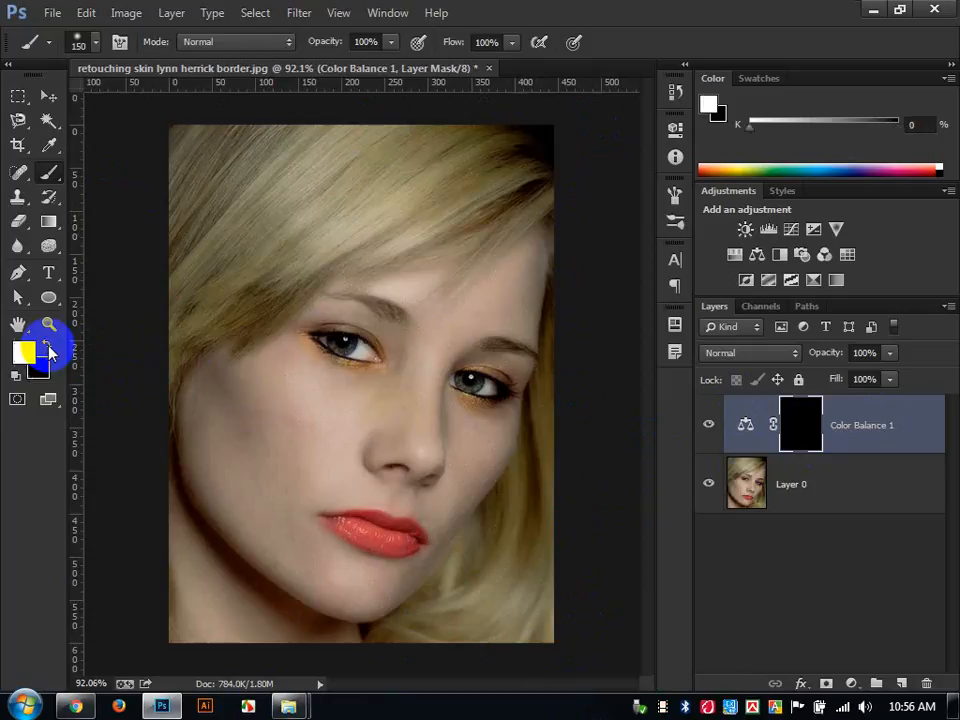
pyautogui.press('d')
pyautogui.press('x')
pyautogui.moveTo(144, 315)
pyautogui.mouseDown()
pyautogui.moveTo(210, 245)
pyautogui.moveTo(236, 139)
pyautogui.moveTo(171, 189)
pyautogui.moveTo(228, 162)
pyautogui.moveTo(542, 118)
pyautogui.moveTo(339, 193)
pyautogui.moveTo(339, 204)
pyautogui.moveTo(182, 304)
pyautogui.moveTo(118, 394)
pyautogui.moveTo(276, 257)
pyautogui.moveTo(529, 156)
pyautogui.moveTo(426, 208)
pyautogui.moveTo(132, 320)
pyautogui.mouseUp()
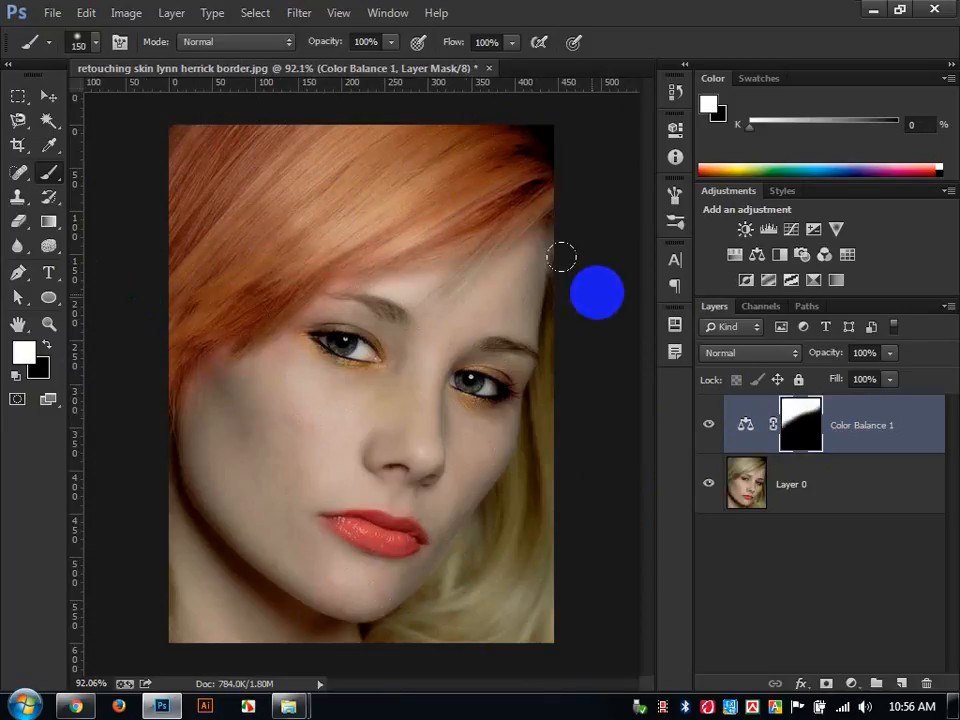
pyautogui.moveTo(596, 291)
pyautogui.mouseDown()
pyautogui.moveTo(569, 447)
pyautogui.moveTo(574, 414)
pyautogui.moveTo(514, 551)
pyautogui.moveTo(415, 655)
pyautogui.moveTo(572, 551)
pyautogui.moveTo(454, 621)
pyautogui.moveTo(444, 654)
pyautogui.moveTo(514, 574)
pyautogui.mouseUp()
pyautogui.moveTo(478, 540); pyautogui.dragTo(499, 510)
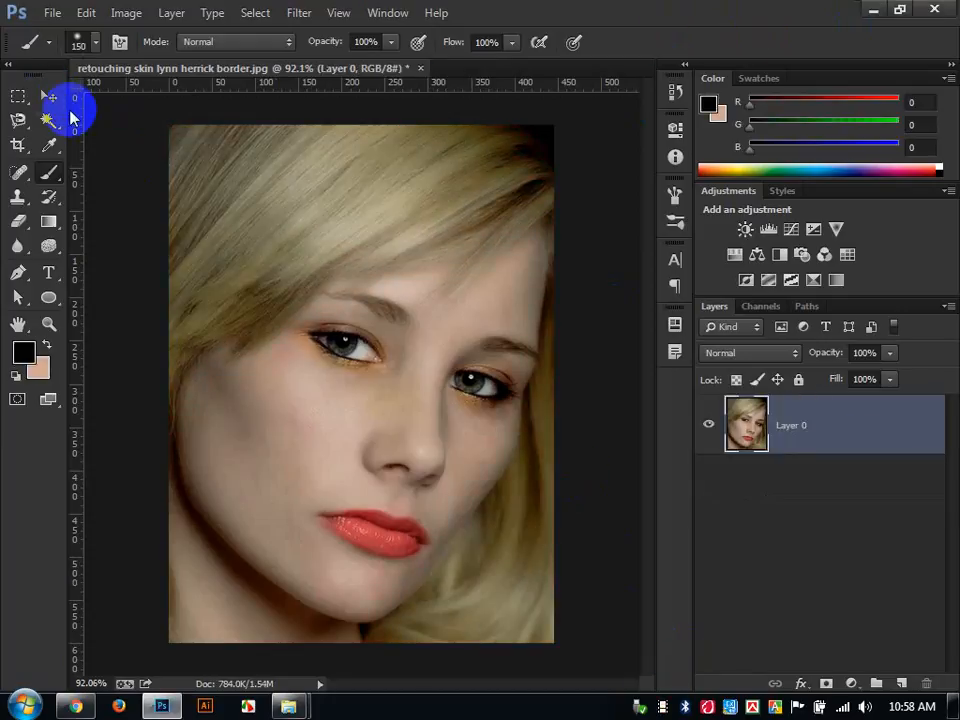
pyautogui.click(48, 96)
pyautogui.scroll(3, 365, 507)
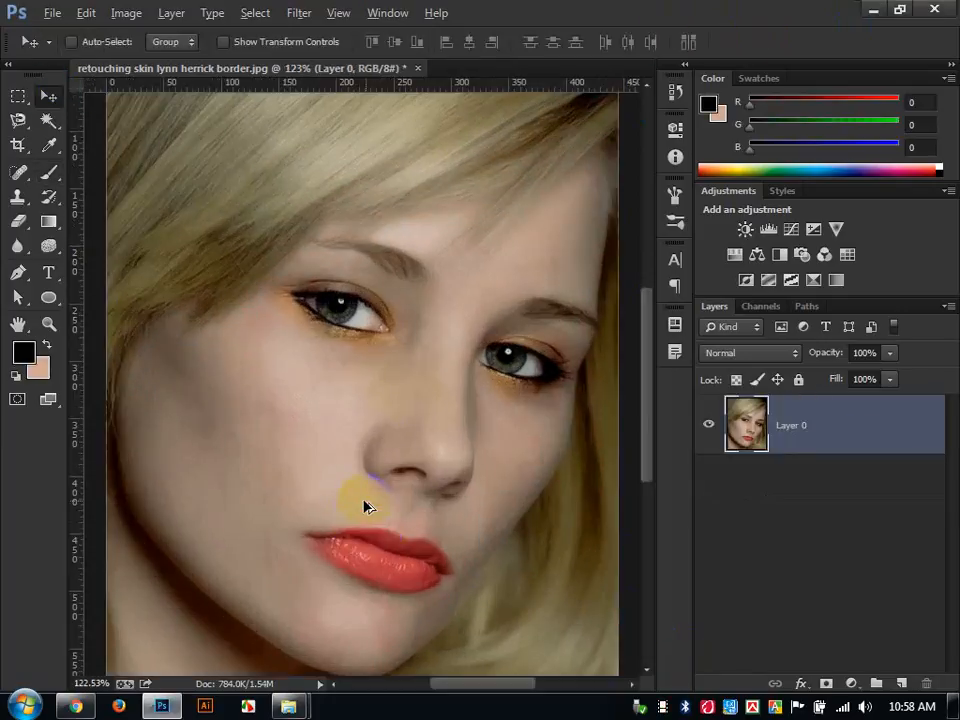
pyautogui.scroll(-2, 365, 507)
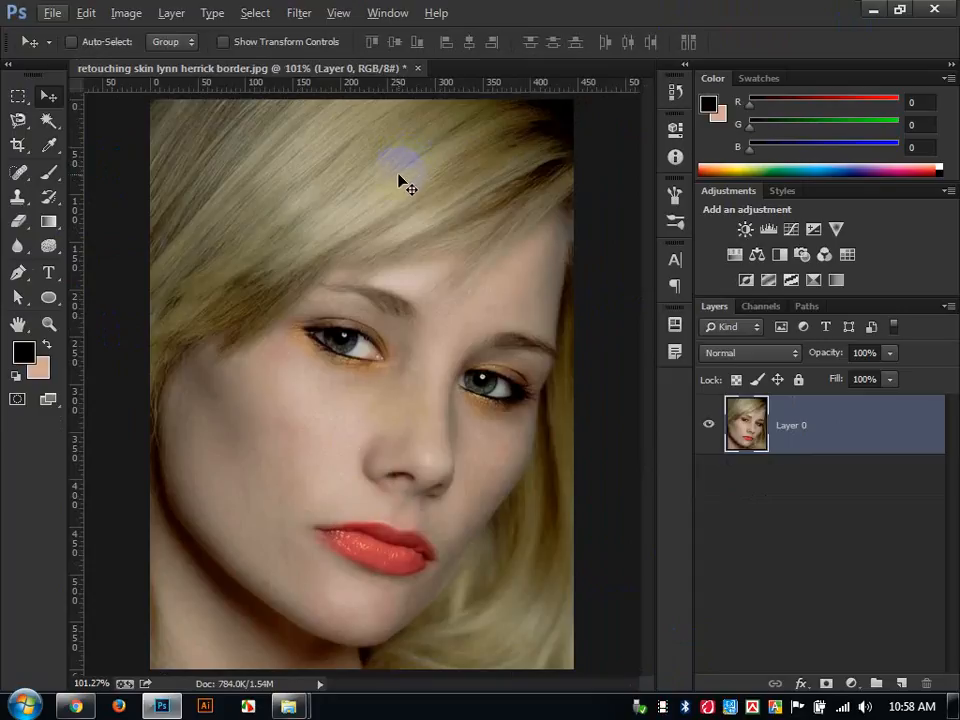
pyautogui.click(443, 247)
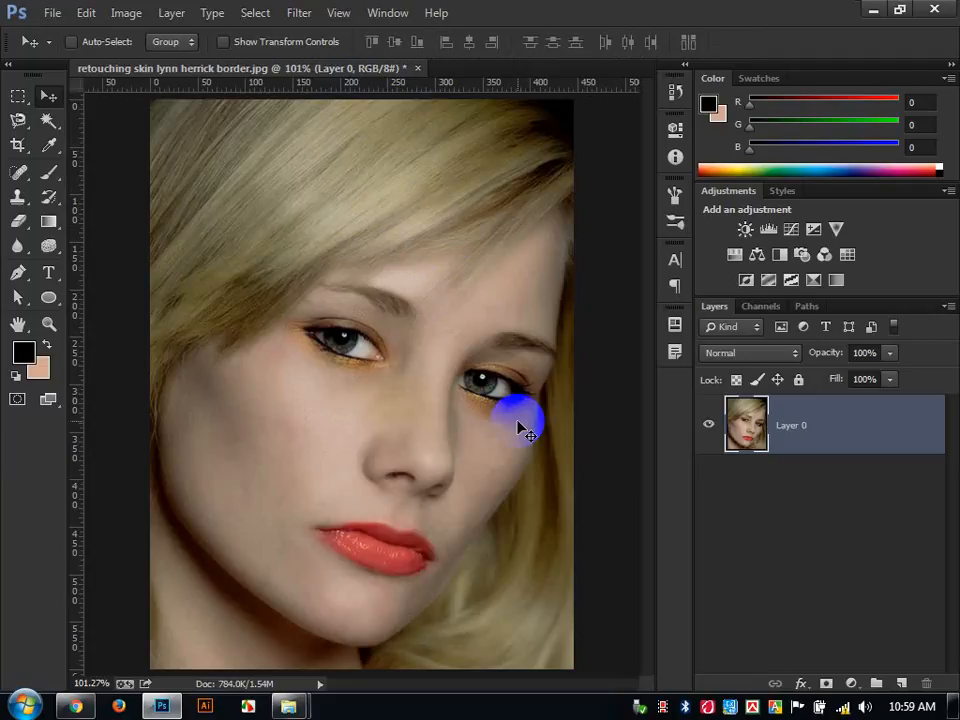
# - Try recolouring the hair with black using the Color Replacement tool at size 70 in Color mode, and undo the stroke
pyautogui.click(50, 199)
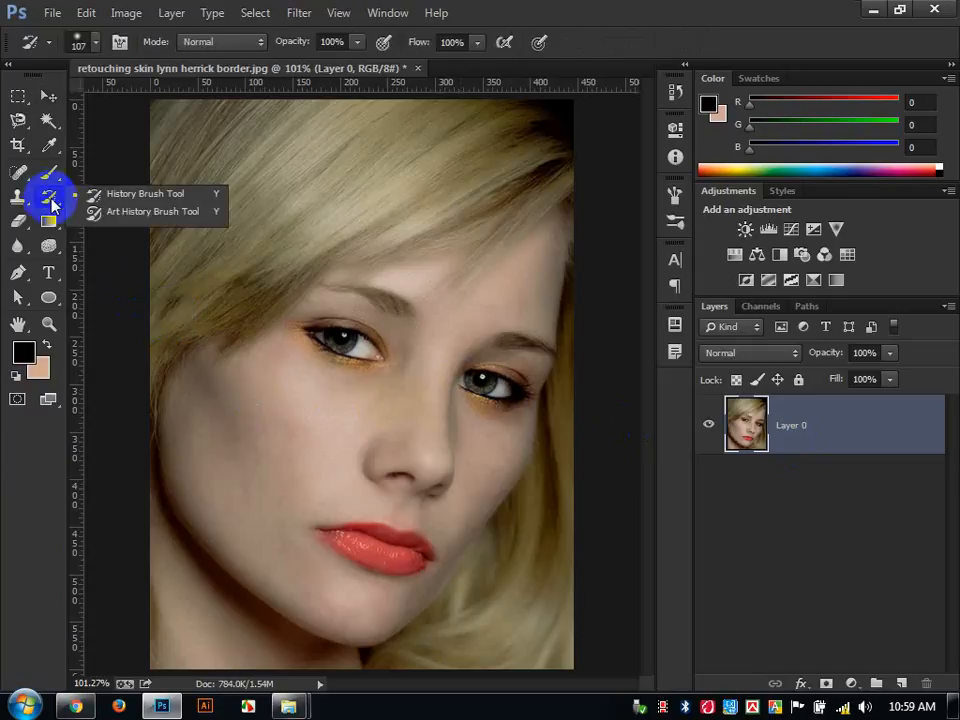
pyautogui.click(46, 170)
pyautogui.click(100, 204)
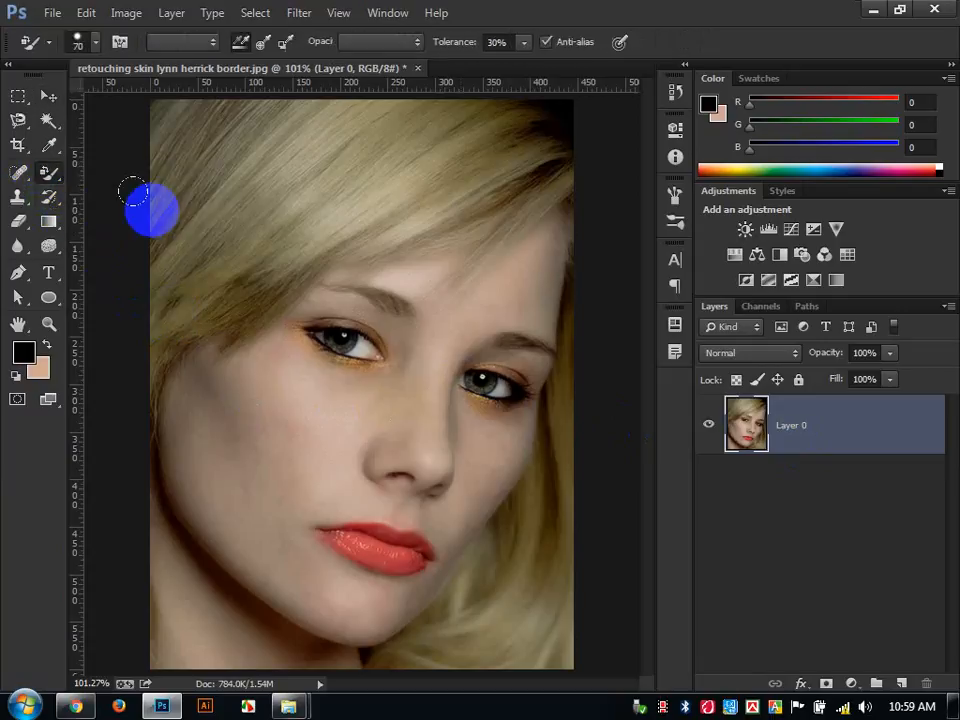
pyautogui.moveTo(225, 235)
pyautogui.mouseDown()
pyautogui.moveTo(381, 146)
pyautogui.moveTo(304, 206)
pyautogui.moveTo(455, 125)
pyautogui.mouseUp()
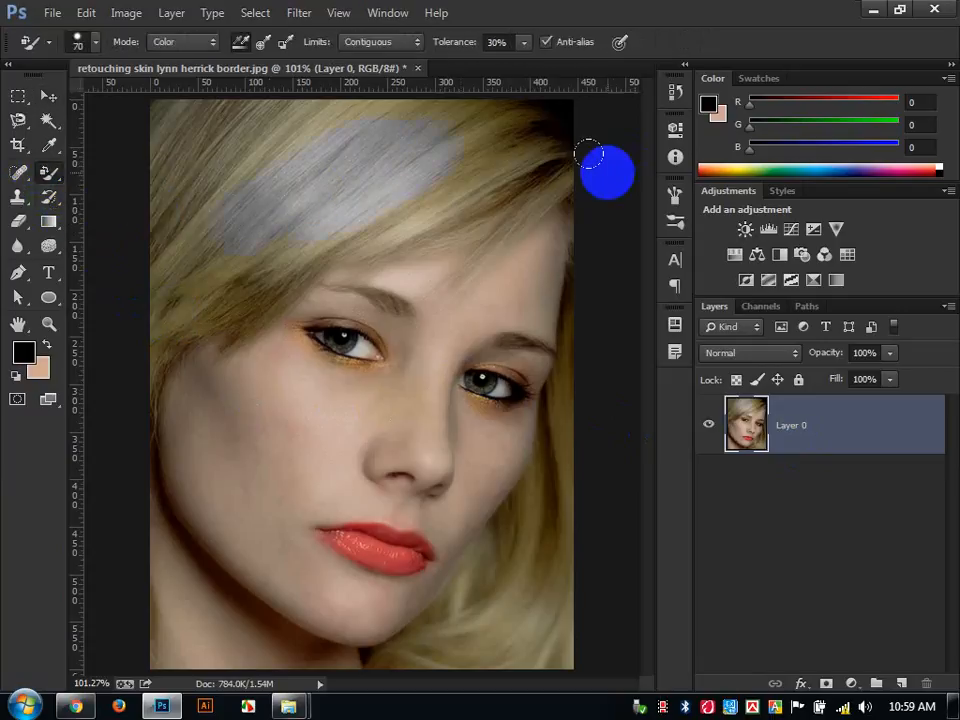
pyautogui.hotkey('ctrl', 'z')
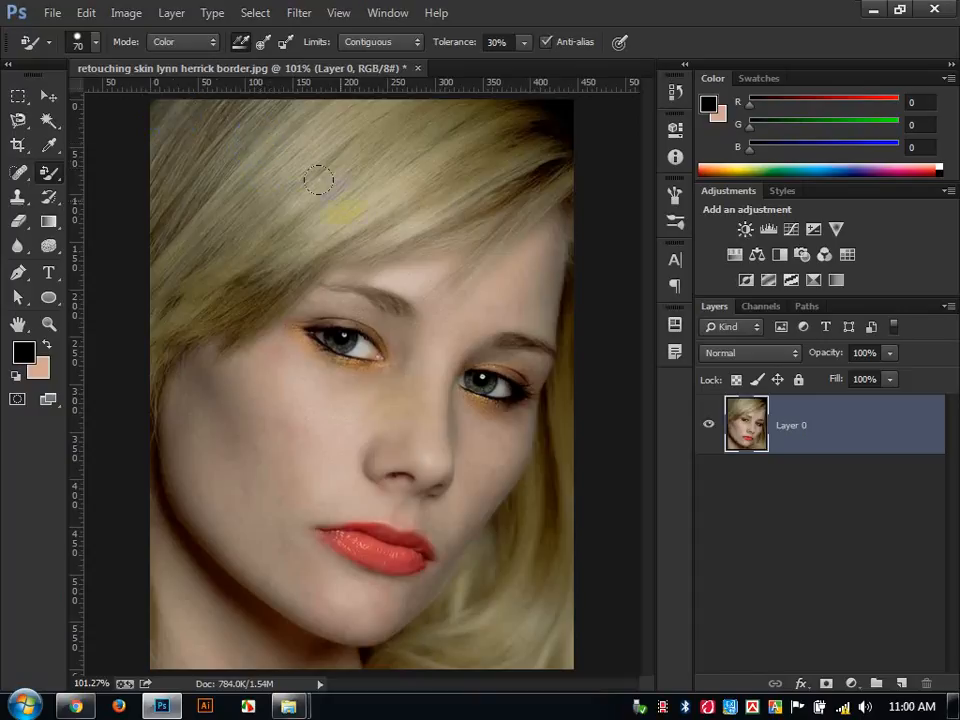
pyautogui.scroll(-1, 307, 172)
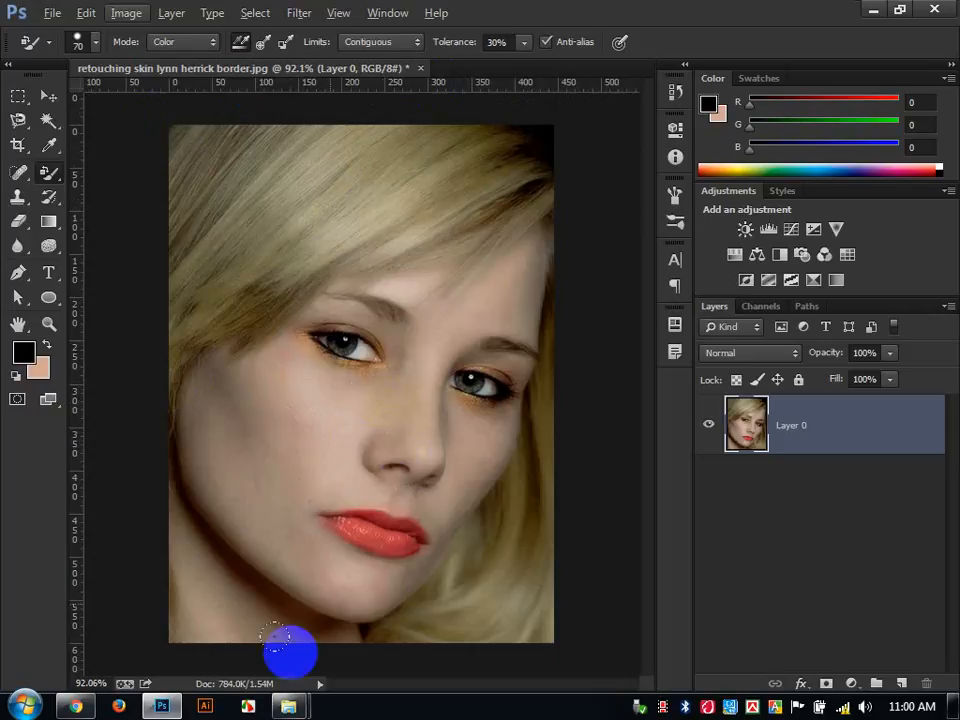
# - Open 11256-close-up-portrait-of-a-beautiful-girl-posing-outdoors-pv.jpg from the 08-02-17 folder, and close the retouched blonde portrait without saving
pyautogui.moveTo(287, 710)
pyautogui.click(214, 626)
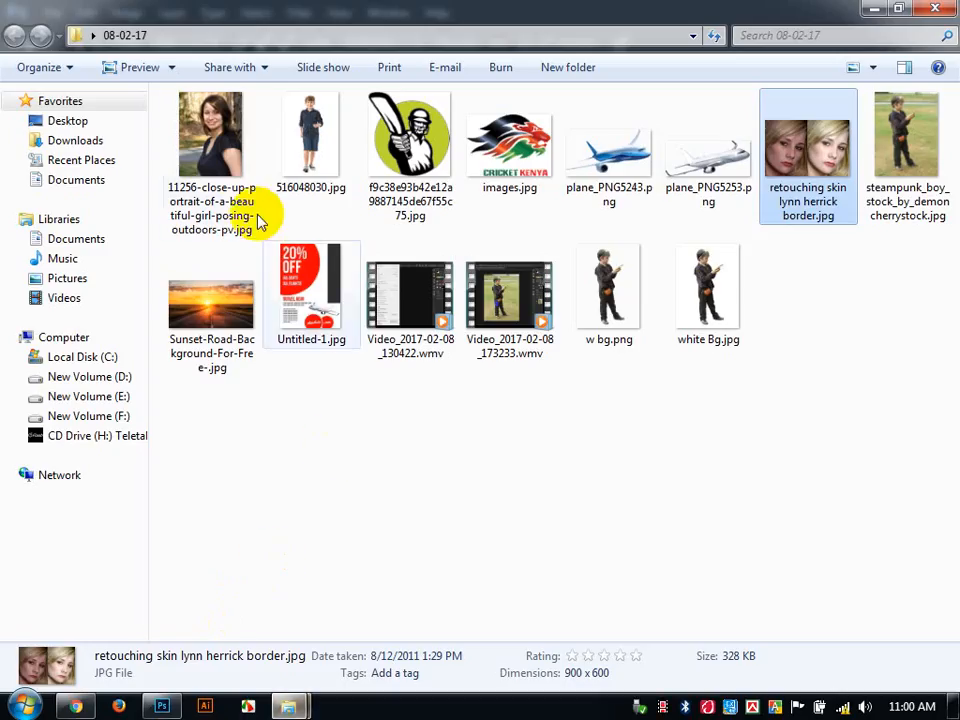
pyautogui.moveTo(240, 225); pyautogui.dragTo(468, 66)
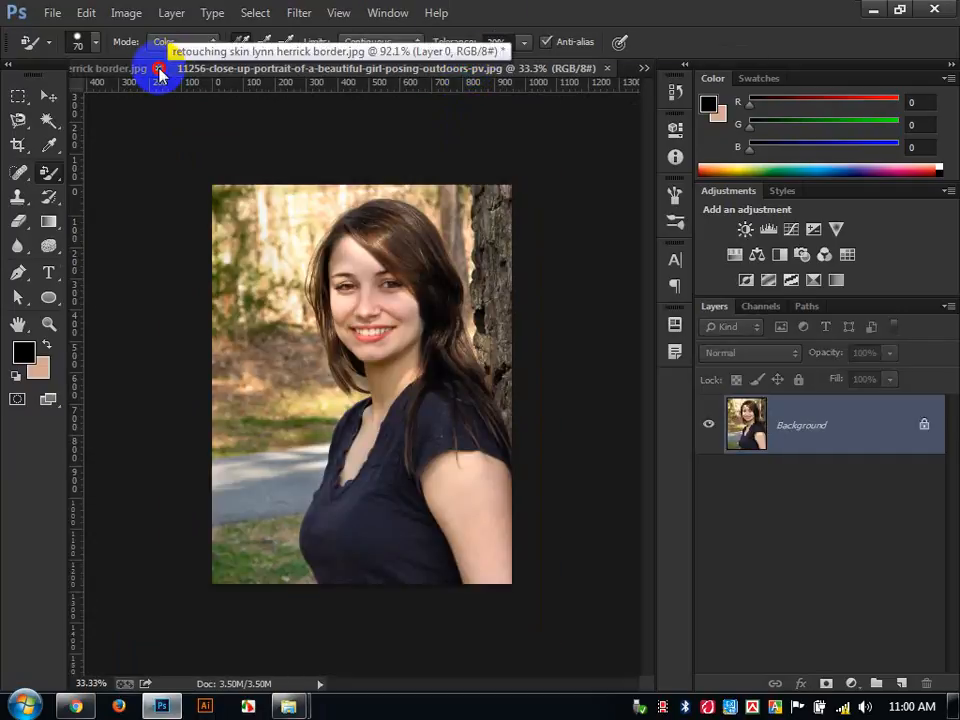
pyautogui.click(160, 72)
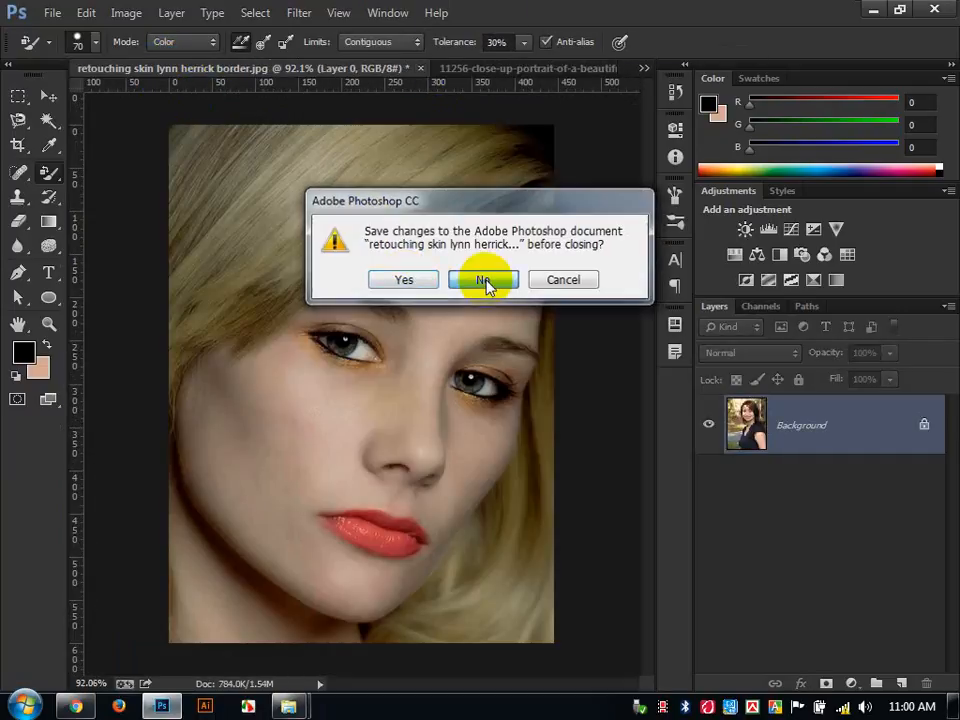
pyautogui.click(485, 281)
# - Brighten the outdoor portrait with a Curves adjustment, placing an RGB midtone point at input 114 and output 135
pyautogui.press('alt')
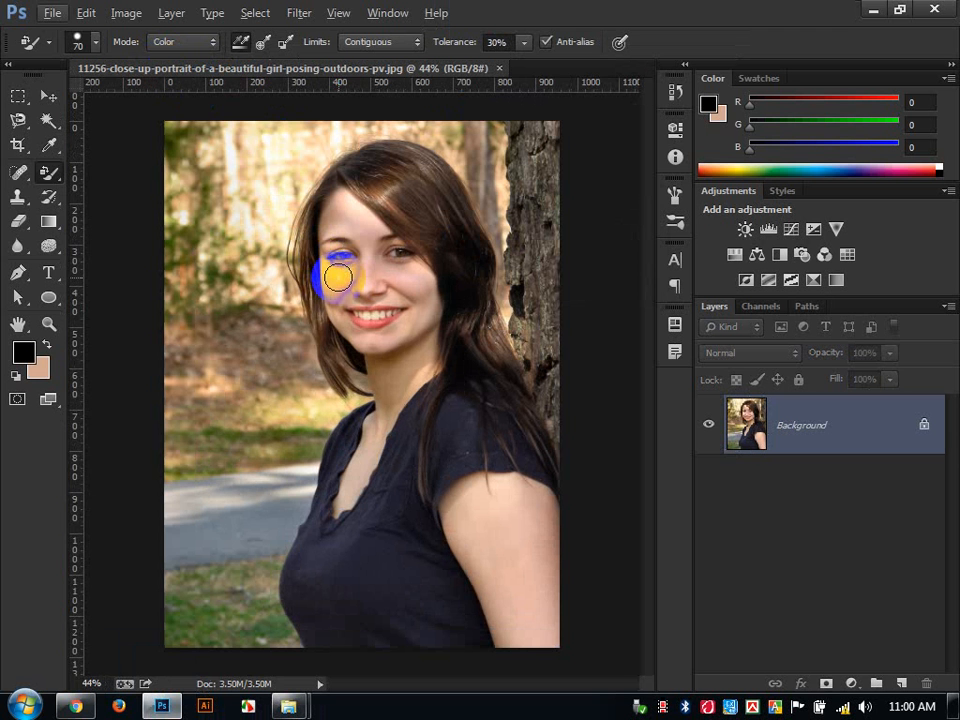
pyautogui.scroll(5, 337, 277)
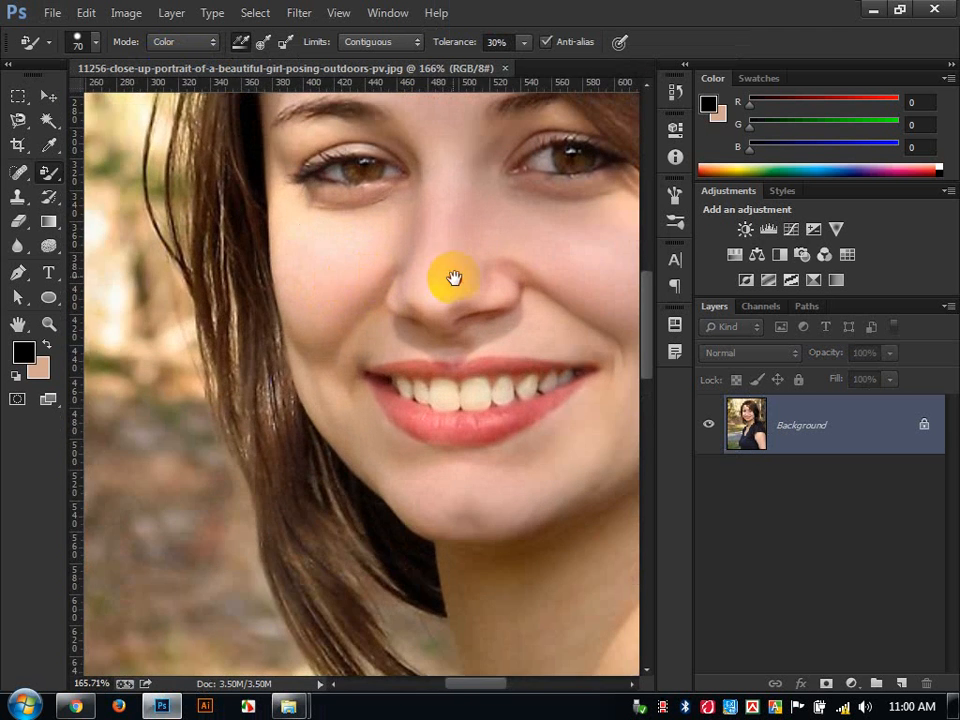
pyautogui.moveTo(452, 279); pyautogui.dragTo(288, 391)
pyautogui.scroll(-5, 302, 375)
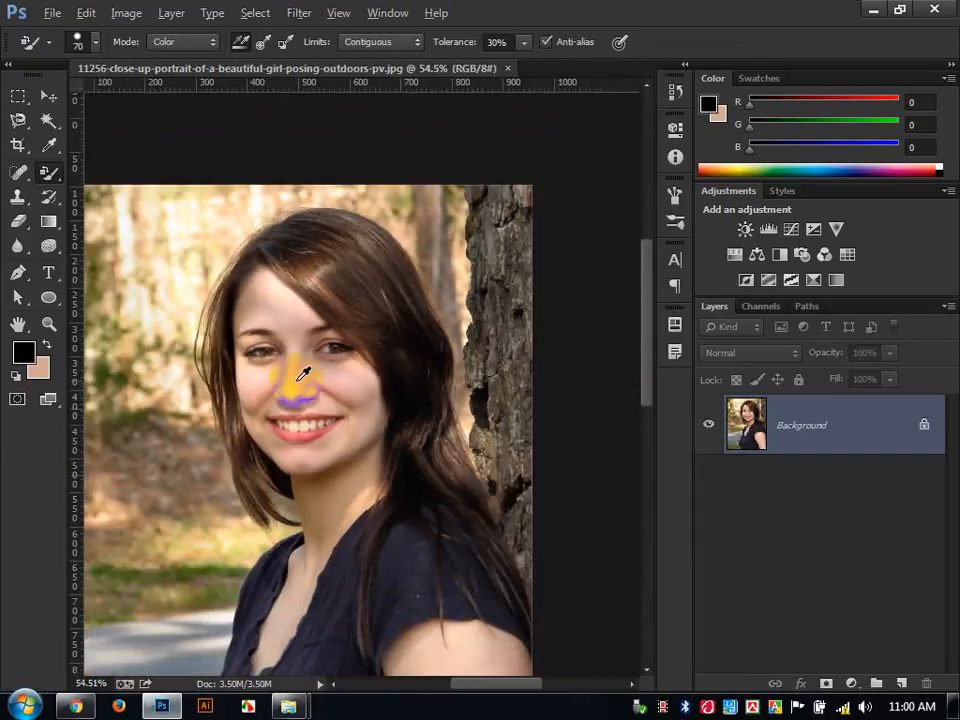
pyautogui.scroll(1, 187, 324)
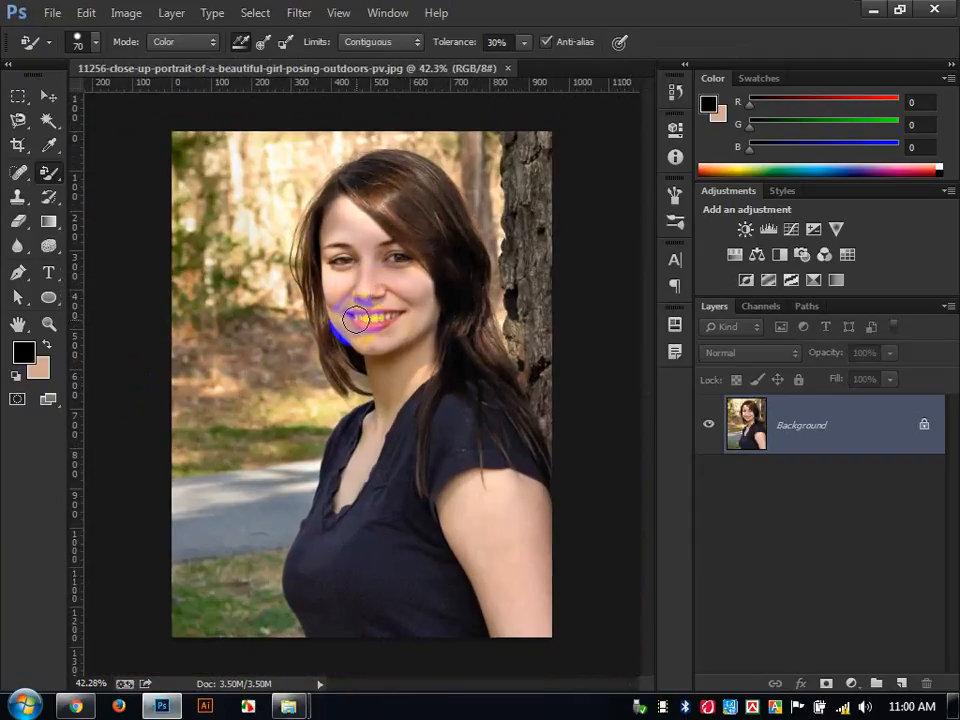
pyautogui.click(118, 14)
pyautogui.moveTo(250, 58)
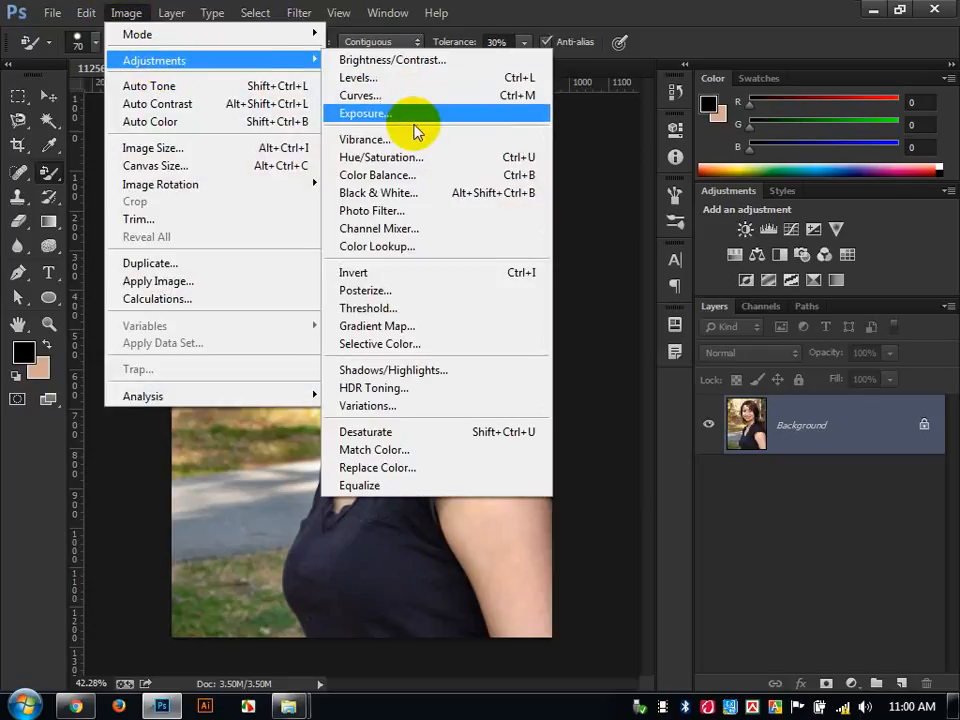
pyautogui.click(400, 95)
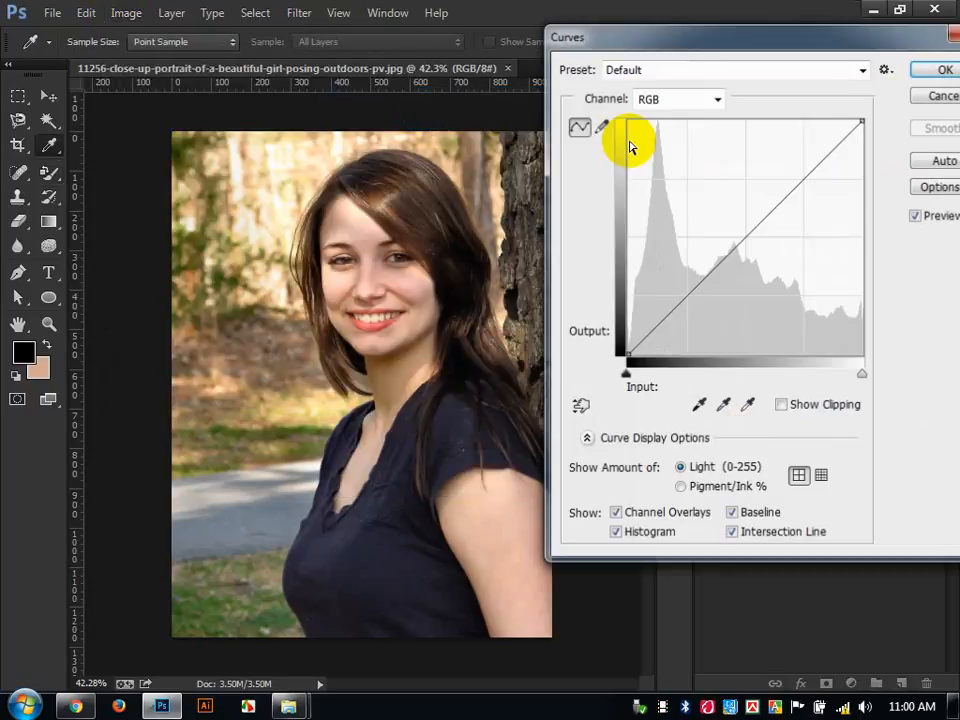
pyautogui.moveTo(654, 38); pyautogui.dragTo(605, 29)
pyautogui.click(693, 227)
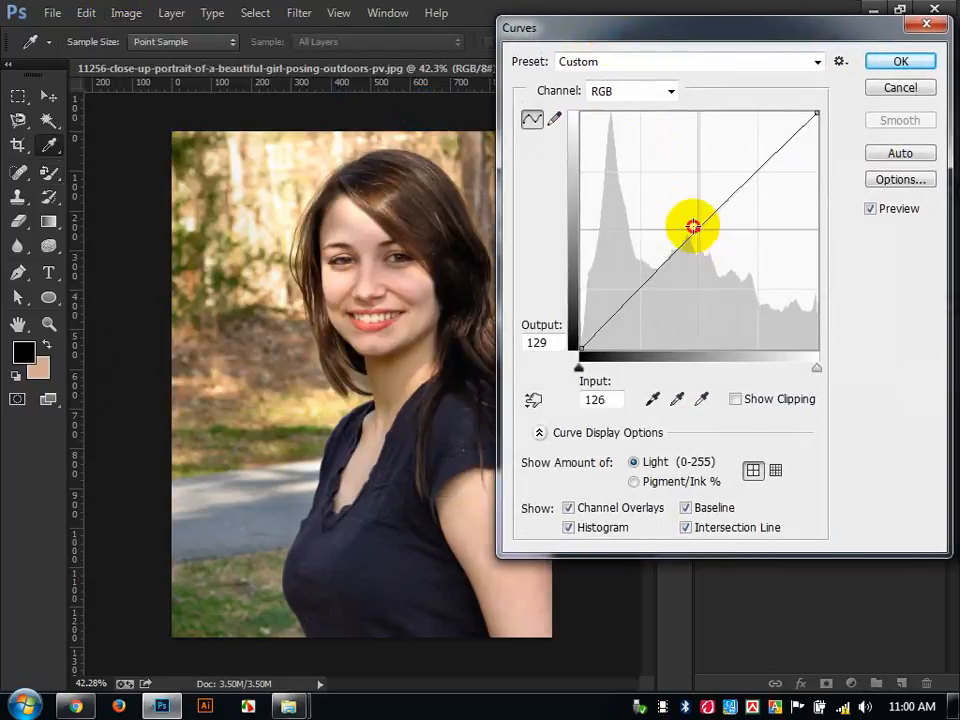
pyautogui.moveTo(693, 227); pyautogui.dragTo(686, 222)
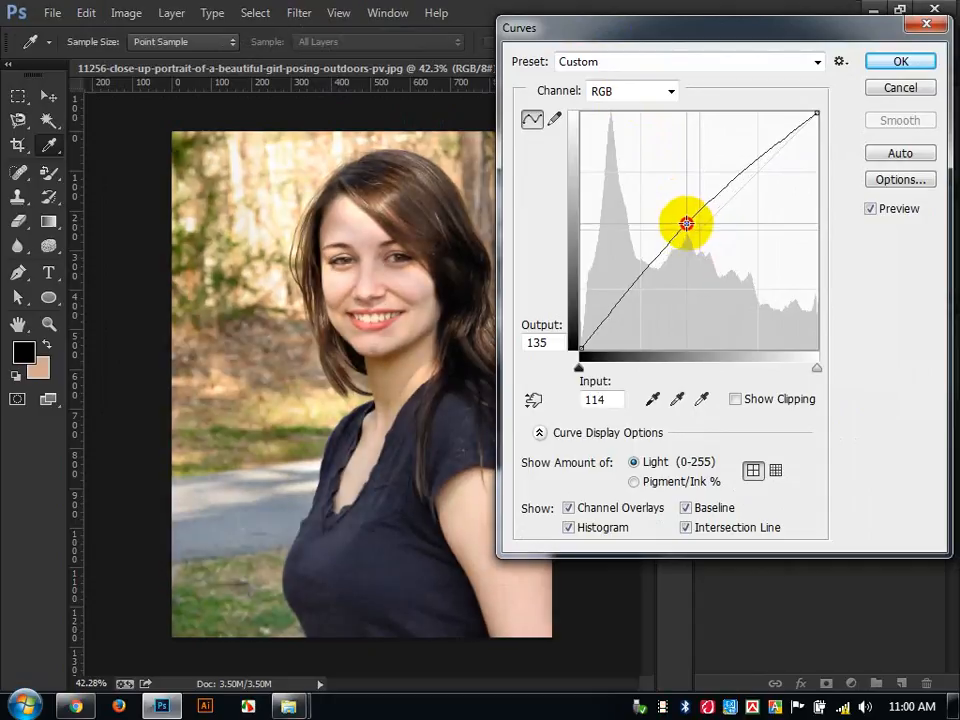
pyautogui.click(900, 61)
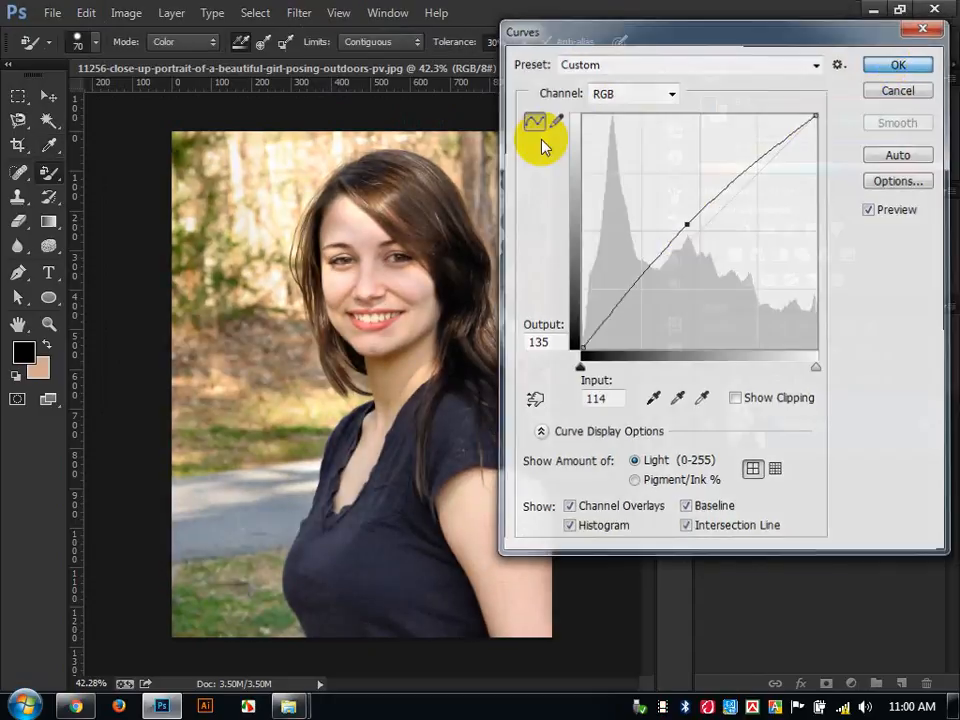
# - Try shifting the portrait's midtones with Color Balance levels of +21, -20 and +13
pyautogui.click(124, 13)
pyautogui.moveTo(231, 60)
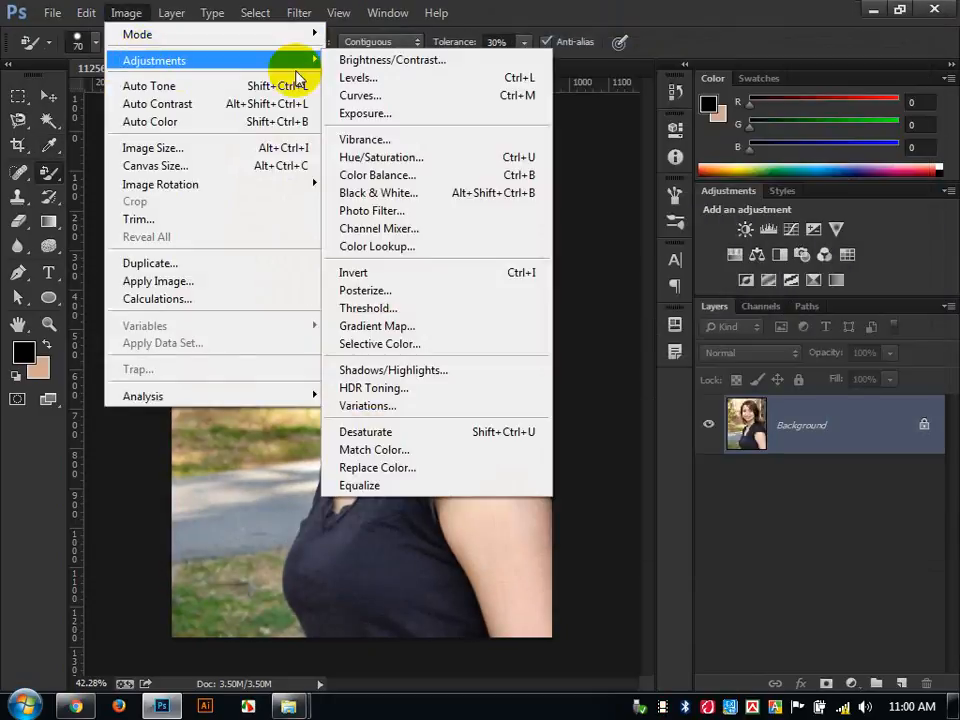
pyautogui.click(398, 176)
pyautogui.moveTo(600, 74); pyautogui.dragTo(604, 81)
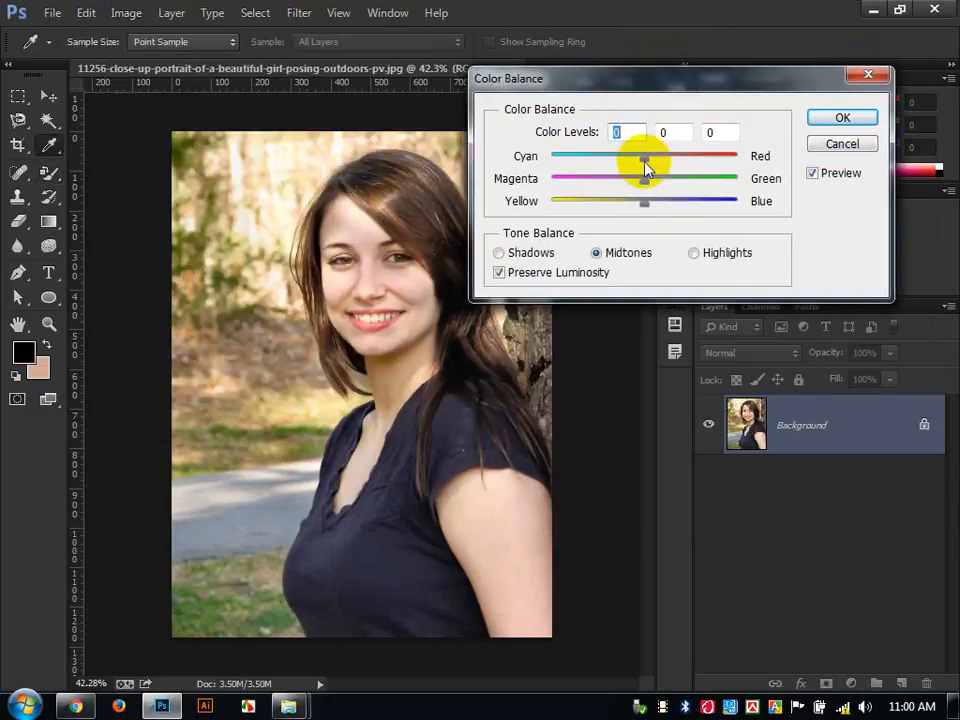
pyautogui.moveTo(644, 157); pyautogui.dragTo(650, 204)
pyautogui.click(620, 209)
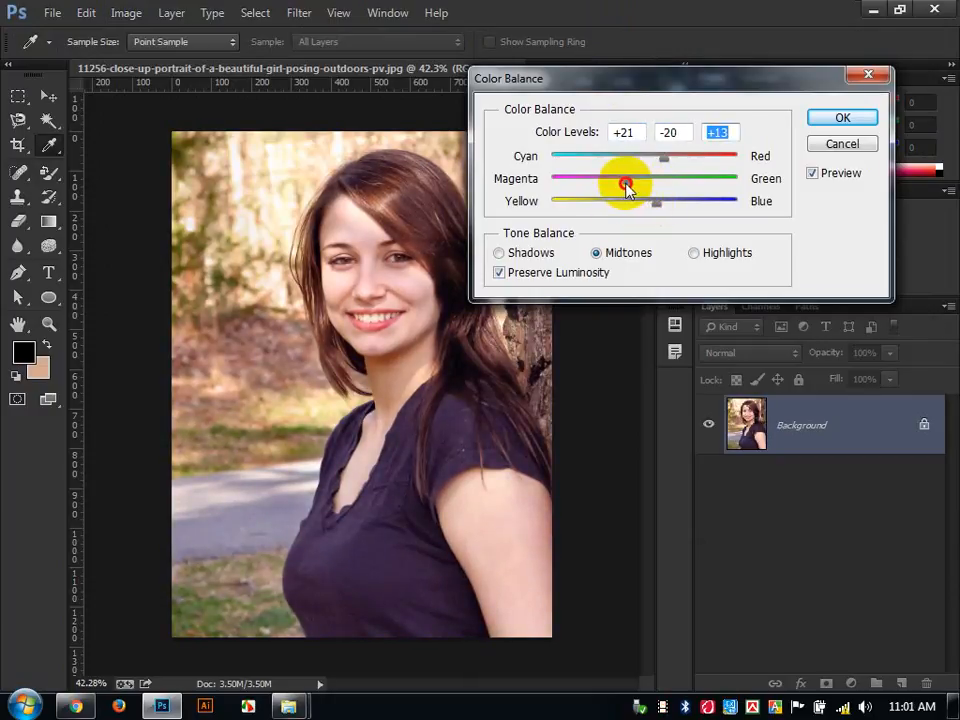
pyautogui.moveTo(626, 190); pyautogui.dragTo(626, 188)
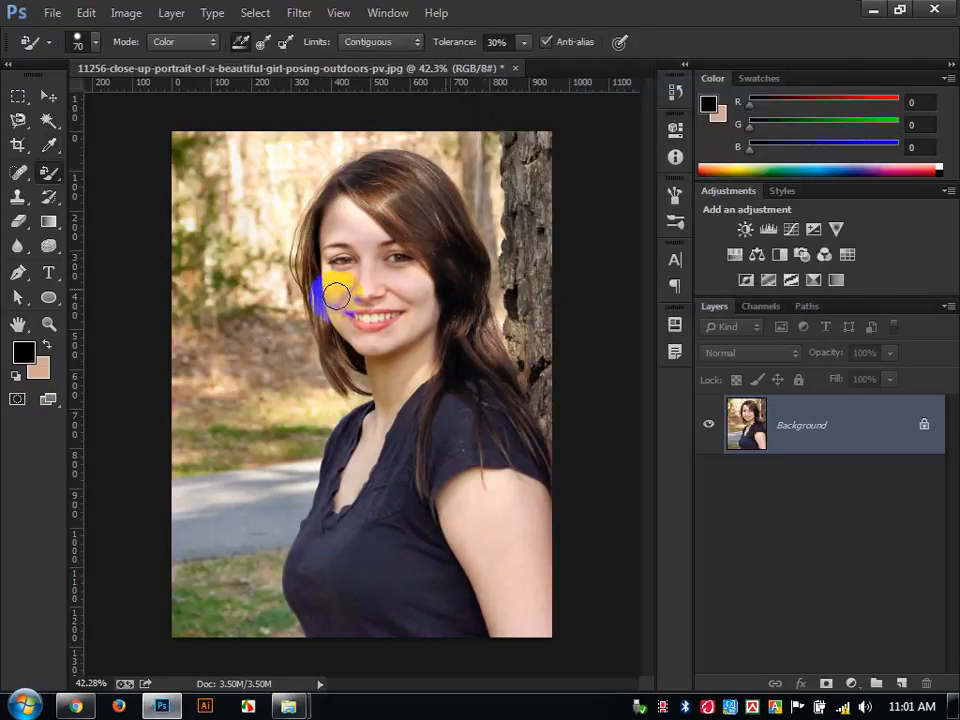
# - Try a direct Hue/Saturation adjustment on the whole portrait with hue 0 and saturation +96
pyautogui.moveTo(336, 296)
pyautogui.mouseDown()
pyautogui.moveTo(384, 266)
pyautogui.moveTo(407, 377)
pyautogui.mouseUp()
pyautogui.click(851, 684)
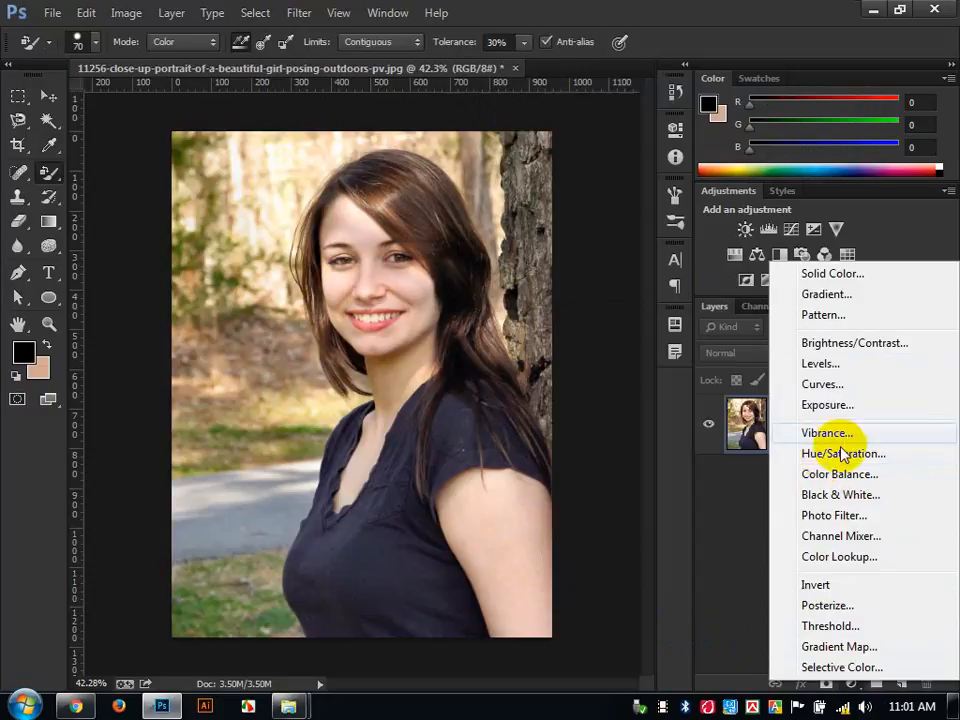
pyautogui.click(133, 14)
pyautogui.click(126, 13)
pyautogui.moveTo(150, 58)
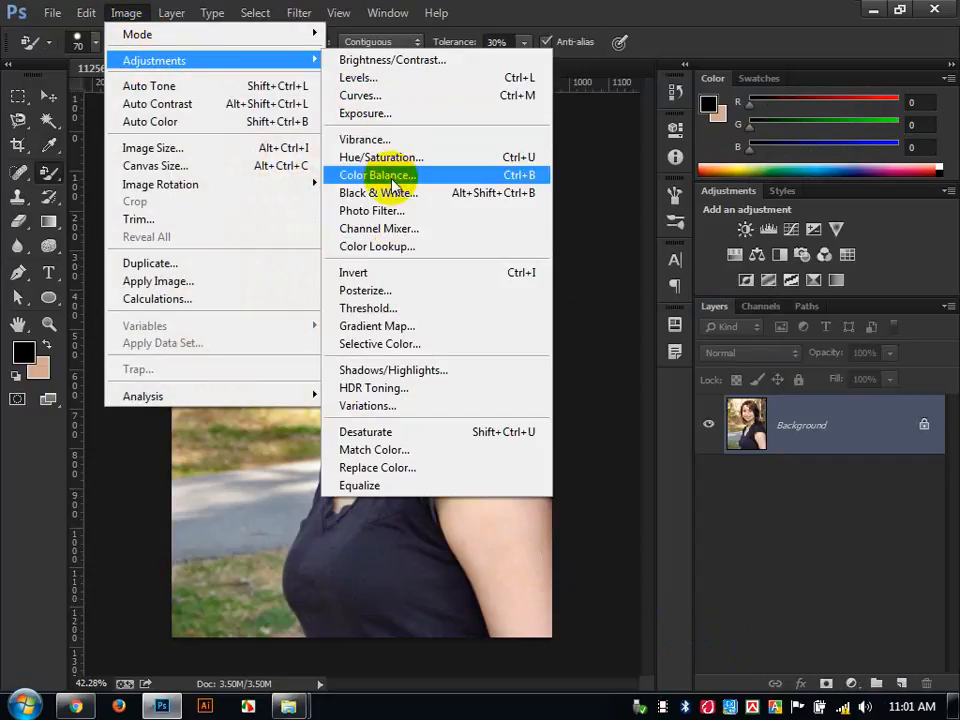
pyautogui.click(390, 165)
pyautogui.moveTo(814, 99); pyautogui.dragTo(474, 30)
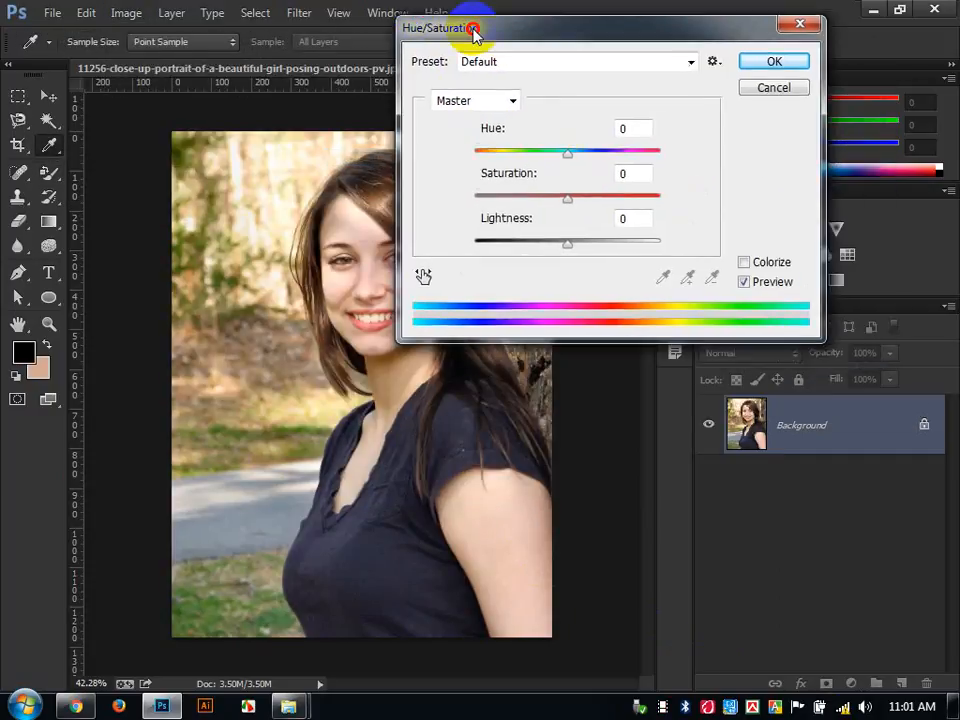
pyautogui.moveTo(577, 158)
pyautogui.mouseDown()
pyautogui.moveTo(480, 154)
pyautogui.moveTo(458, 163)
pyautogui.moveTo(645, 156)
pyautogui.moveTo(665, 165)
pyautogui.moveTo(574, 165)
pyautogui.mouseUp()
pyautogui.write('0')
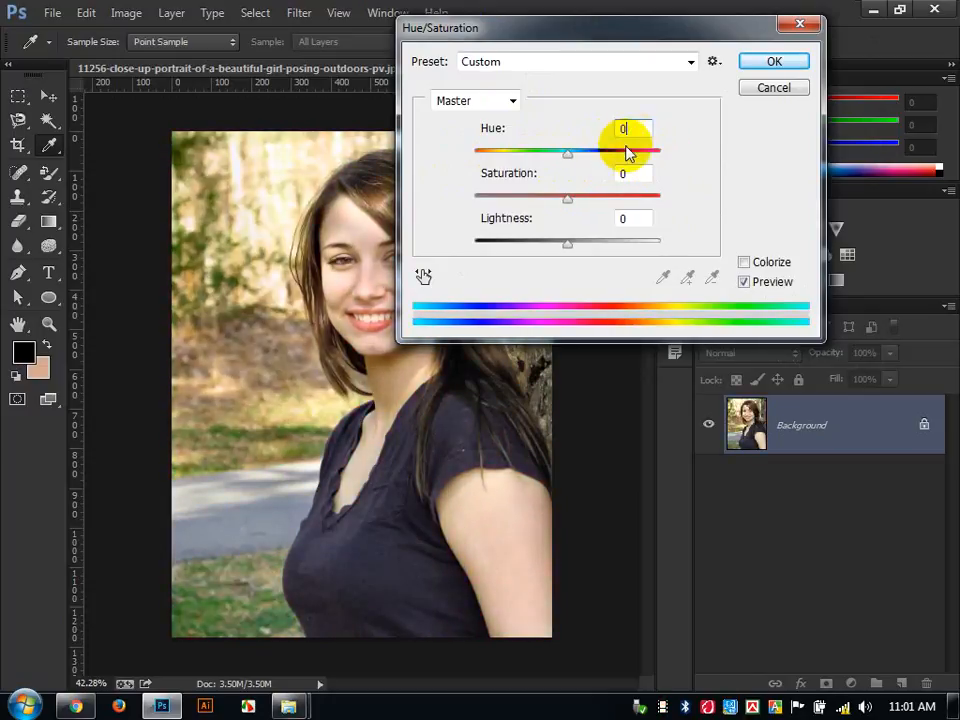
pyautogui.moveTo(580, 198); pyautogui.dragTo(657, 200)
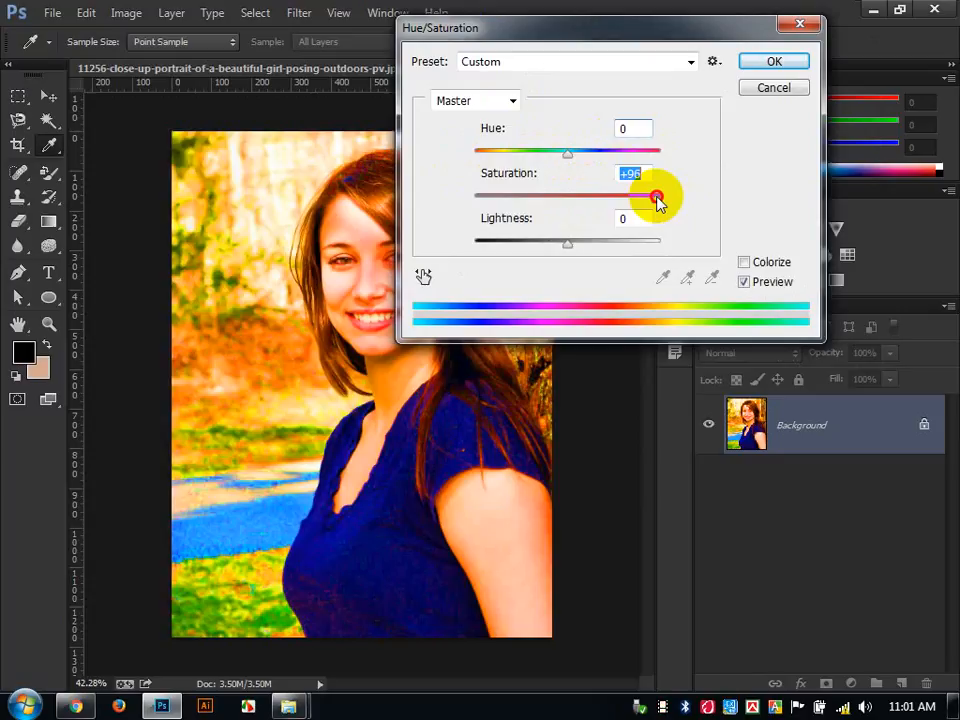
pyautogui.moveTo(634, 48)
pyautogui.mouseDown()
pyautogui.moveTo(777, 72)
pyautogui.moveTo(619, 28)
pyautogui.moveTo(627, 40)
pyautogui.mouseUp()
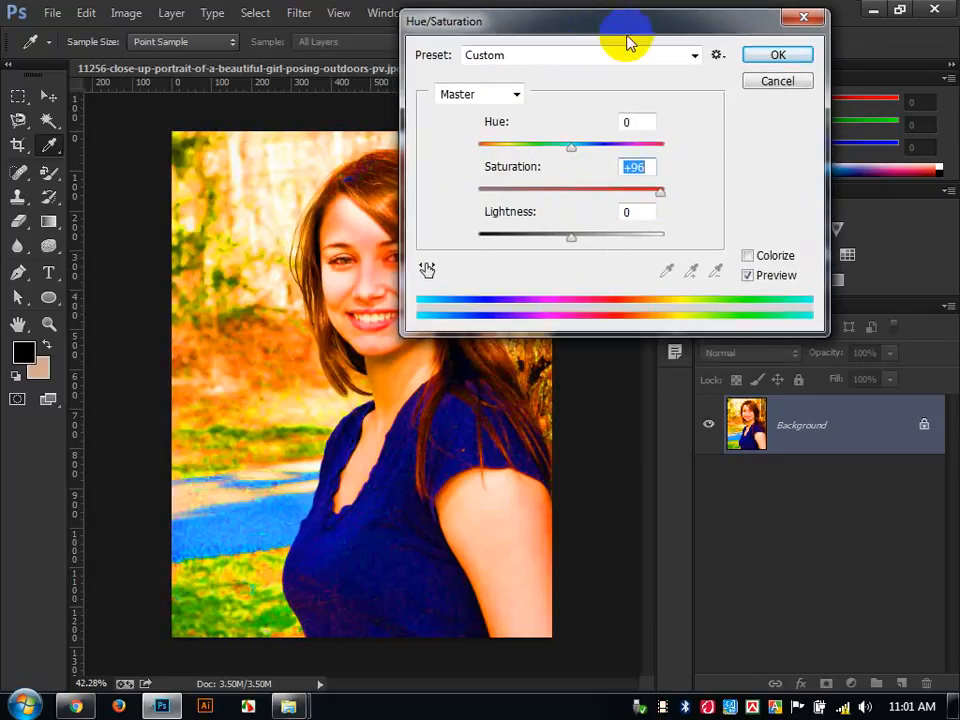
pyautogui.click(787, 88)
pyautogui.click(850, 684)
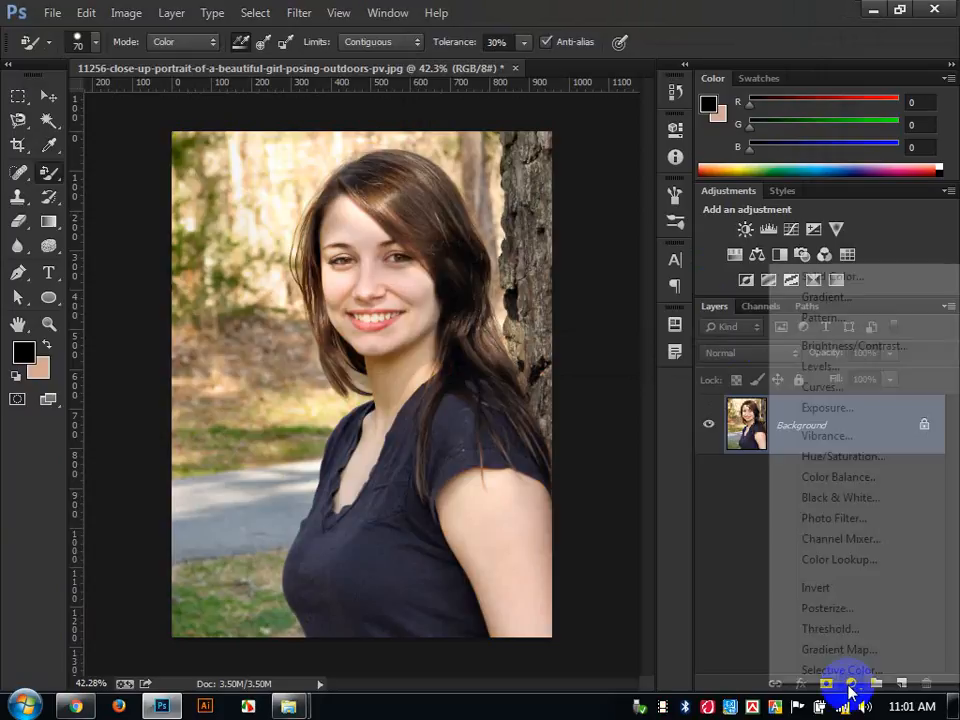
pyautogui.click(843, 457)
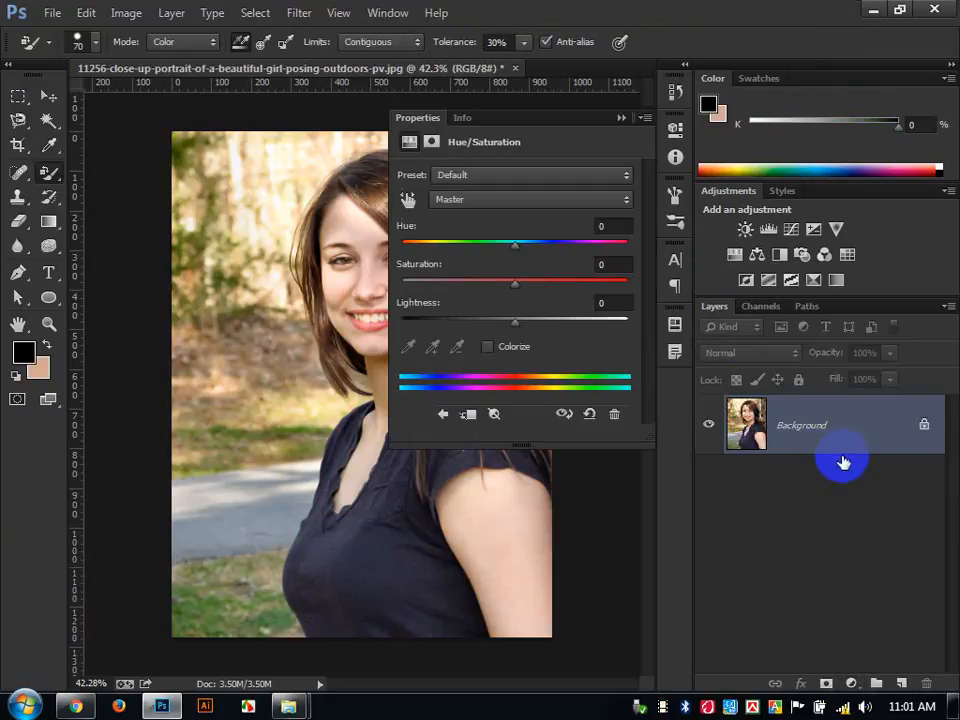
pyautogui.moveTo(904, 444); pyautogui.dragTo(926, 683)
pyautogui.click(126, 13)
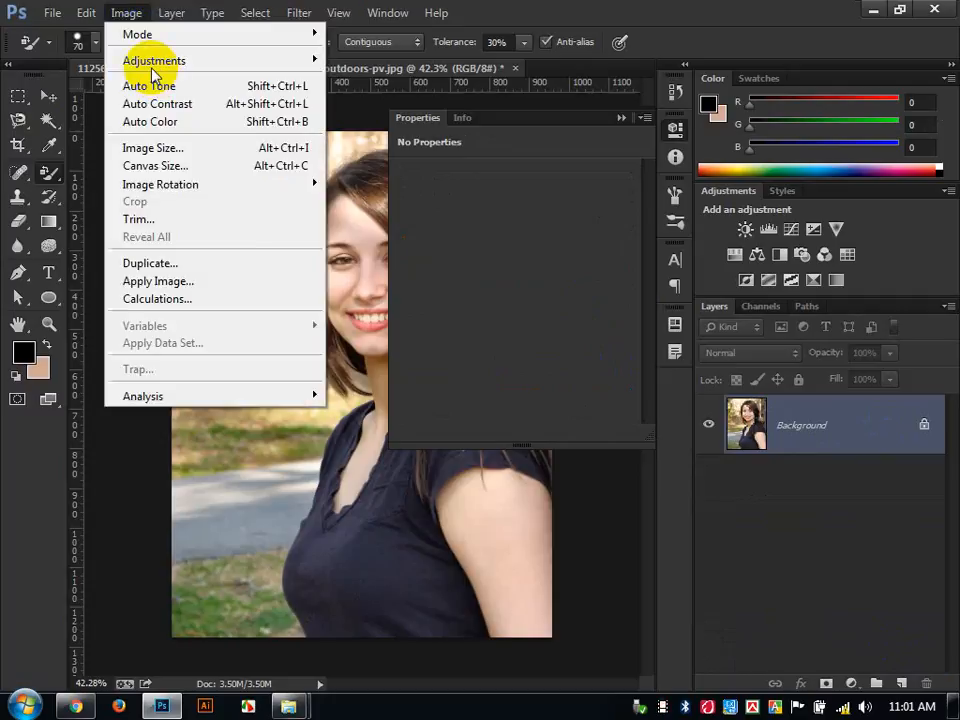
pyautogui.moveTo(318, 62)
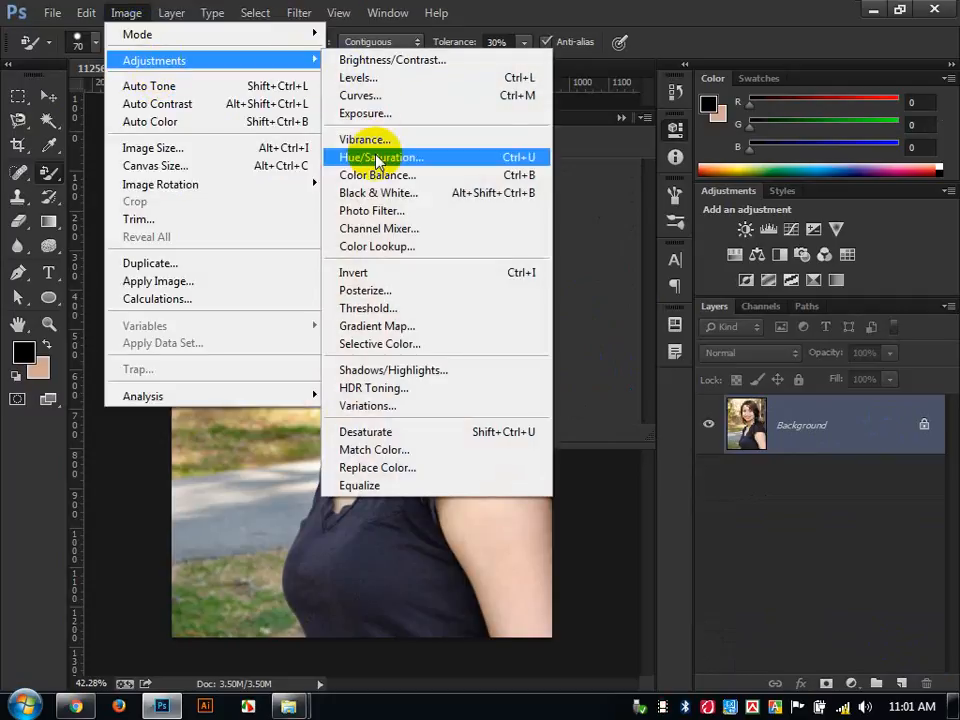
pyautogui.click(716, 36)
# - Add a Hue/Saturation adjustment layer above the Background and set its saturation to +21
pyautogui.click(851, 683)
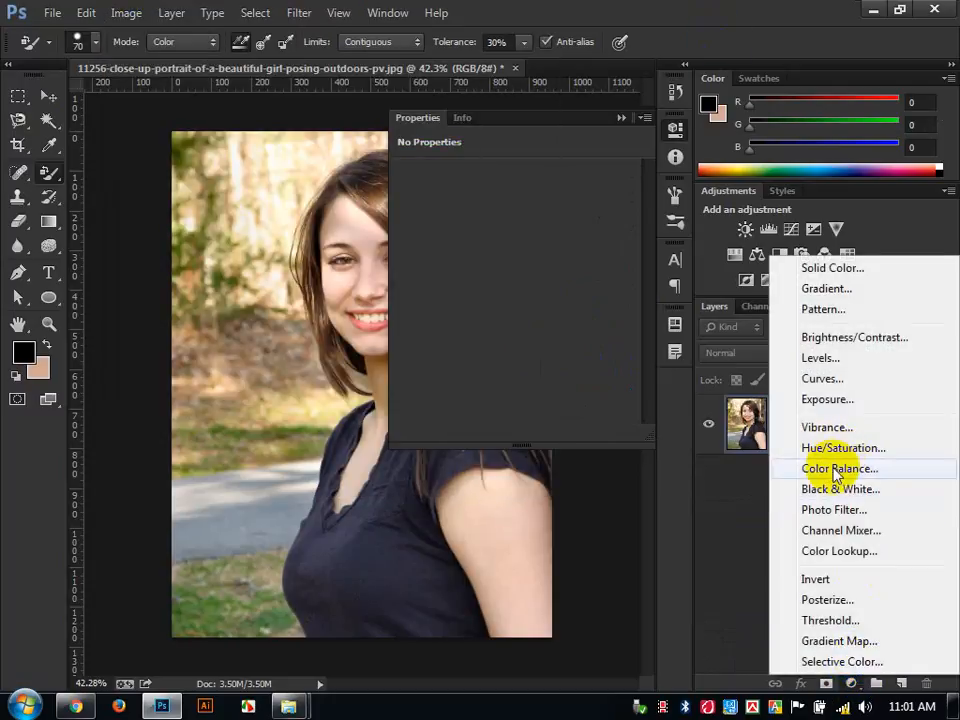
pyautogui.click(843, 448)
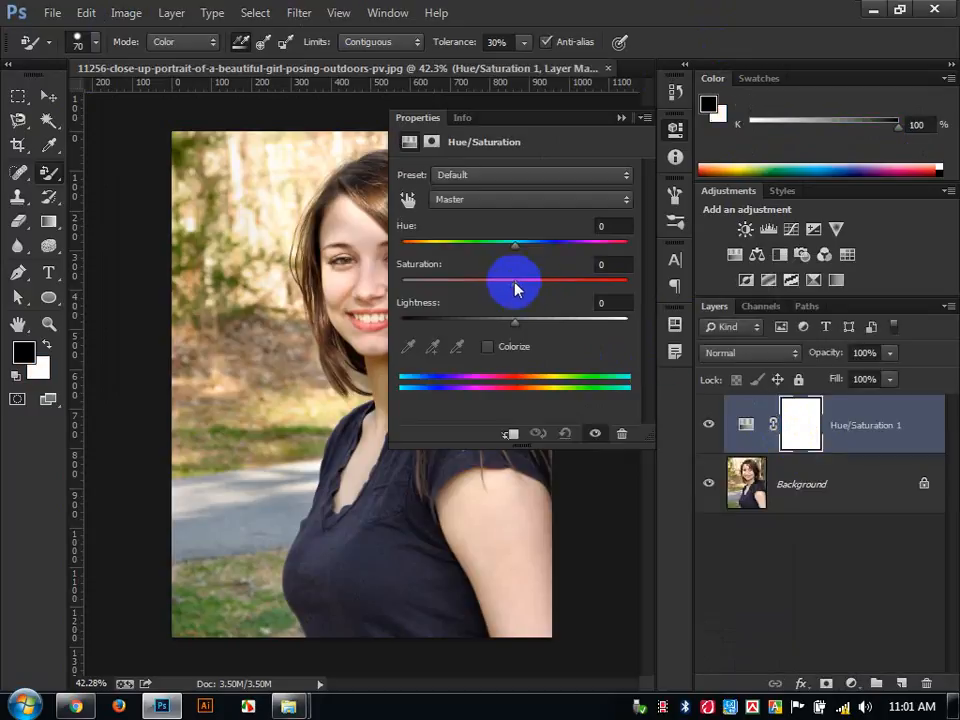
pyautogui.moveTo(516, 282); pyautogui.dragTo(580, 290)
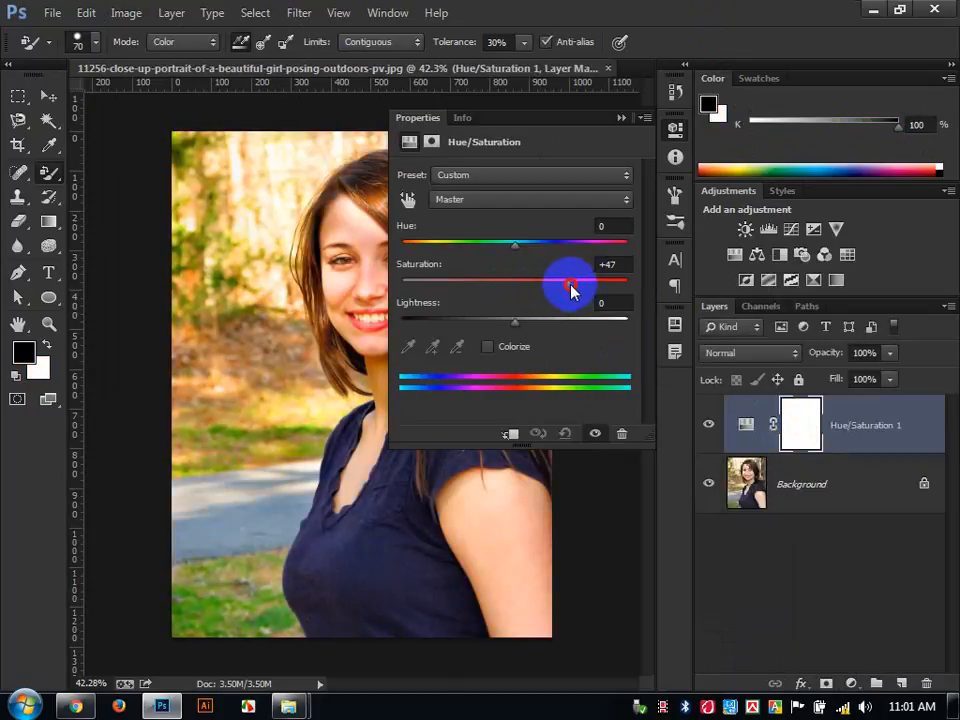
pyautogui.moveTo(553, 293)
pyautogui.mouseDown()
pyautogui.moveTo(563, 280)
pyautogui.moveTo(549, 287)
pyautogui.moveTo(557, 290)
pyautogui.mouseUp()
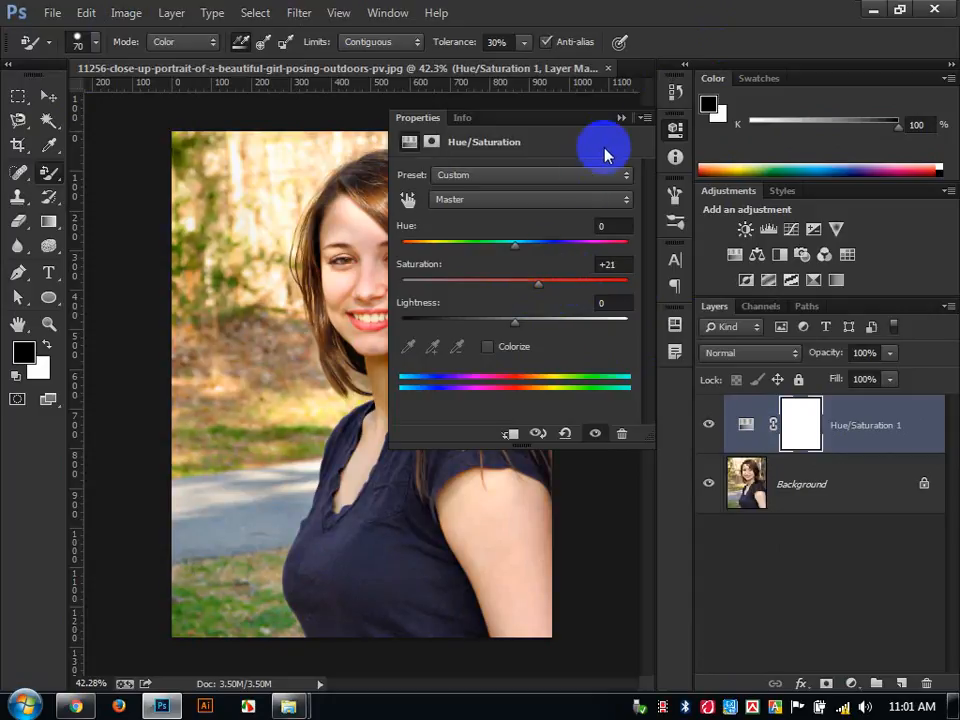
pyautogui.click(620, 118)
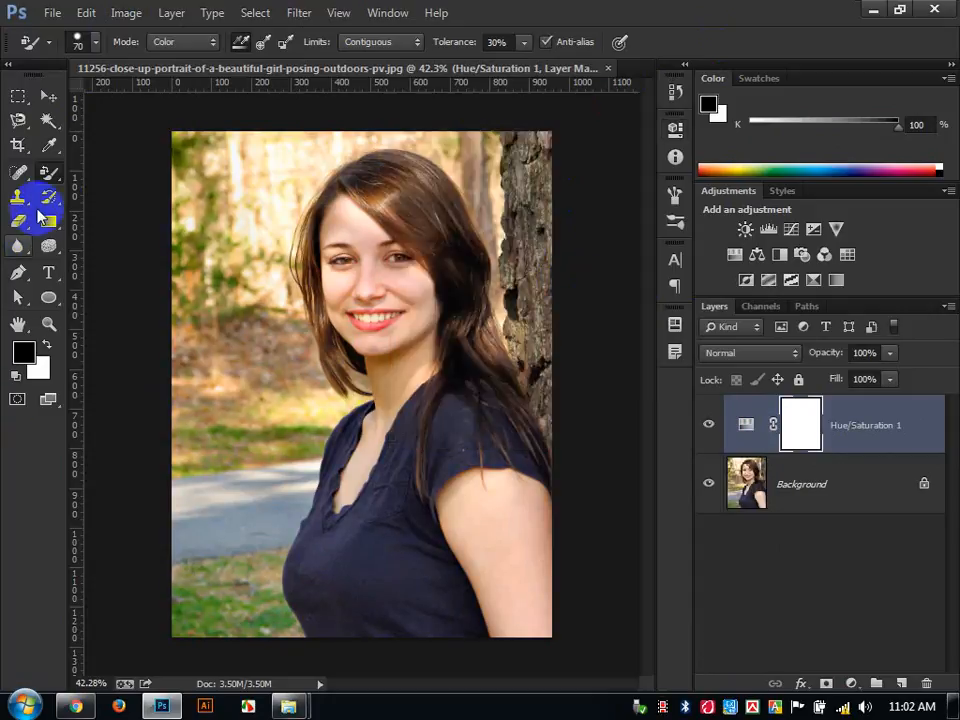
# - Paint black over the woman on the Hue/Saturation mask with the size 150 Brush at 100% opacity, and compare the image with the layer hidden
pyautogui.rightClick(49, 180)
pyautogui.click(72, 173)
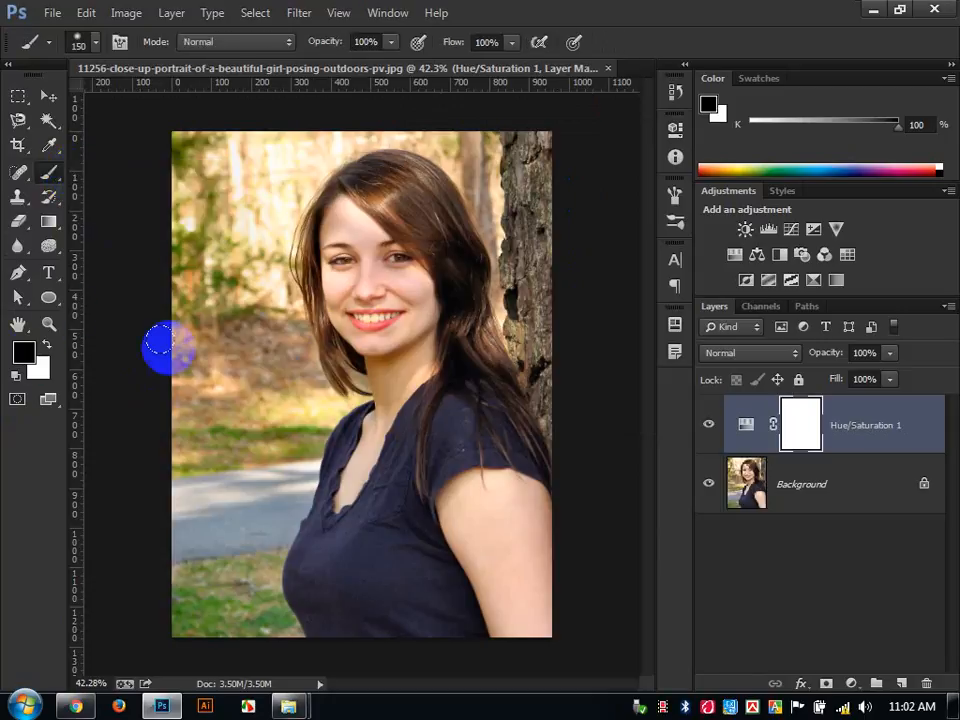
pyautogui.moveTo(351, 280)
pyautogui.mouseDown()
pyautogui.moveTo(356, 219)
pyautogui.moveTo(385, 216)
pyautogui.moveTo(406, 190)
pyautogui.moveTo(380, 177)
pyautogui.moveTo(352, 197)
pyautogui.moveTo(326, 258)
pyautogui.moveTo(346, 354)
pyautogui.moveTo(376, 339)
pyautogui.moveTo(380, 366)
pyautogui.moveTo(404, 343)
pyautogui.moveTo(424, 363)
pyautogui.moveTo(369, 417)
pyautogui.moveTo(361, 473)
pyautogui.moveTo(346, 488)
pyautogui.moveTo(357, 510)
pyautogui.moveTo(457, 492)
pyautogui.moveTo(474, 577)
pyautogui.moveTo(512, 572)
pyautogui.mouseUp()
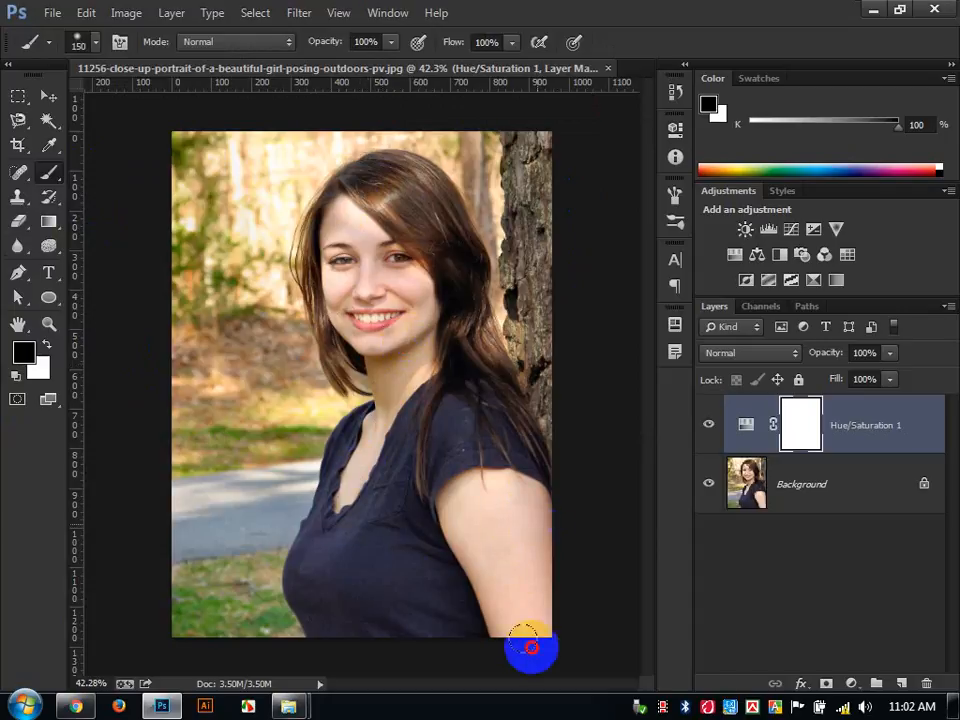
pyautogui.moveTo(432, 406)
pyautogui.mouseDown()
pyautogui.moveTo(389, 398)
pyautogui.moveTo(410, 362)
pyautogui.moveTo(421, 281)
pyautogui.moveTo(404, 233)
pyautogui.moveTo(371, 207)
pyautogui.moveTo(394, 193)
pyautogui.moveTo(387, 177)
pyautogui.moveTo(443, 218)
pyautogui.moveTo(485, 305)
pyautogui.moveTo(507, 376)
pyautogui.moveTo(528, 549)
pyautogui.mouseUp()
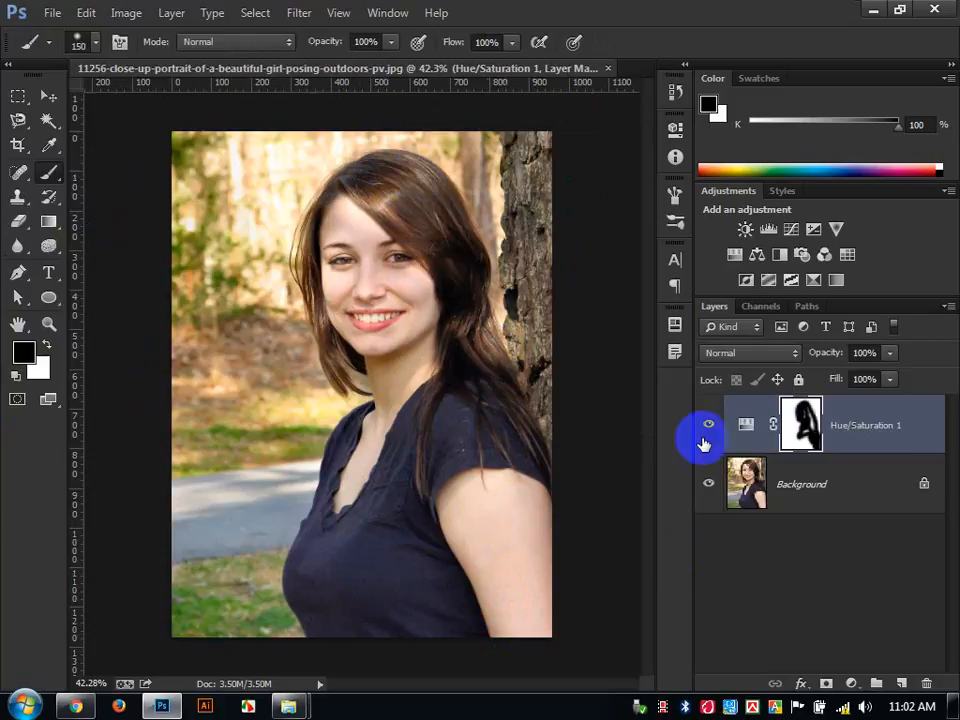
pyautogui.click(708, 423)
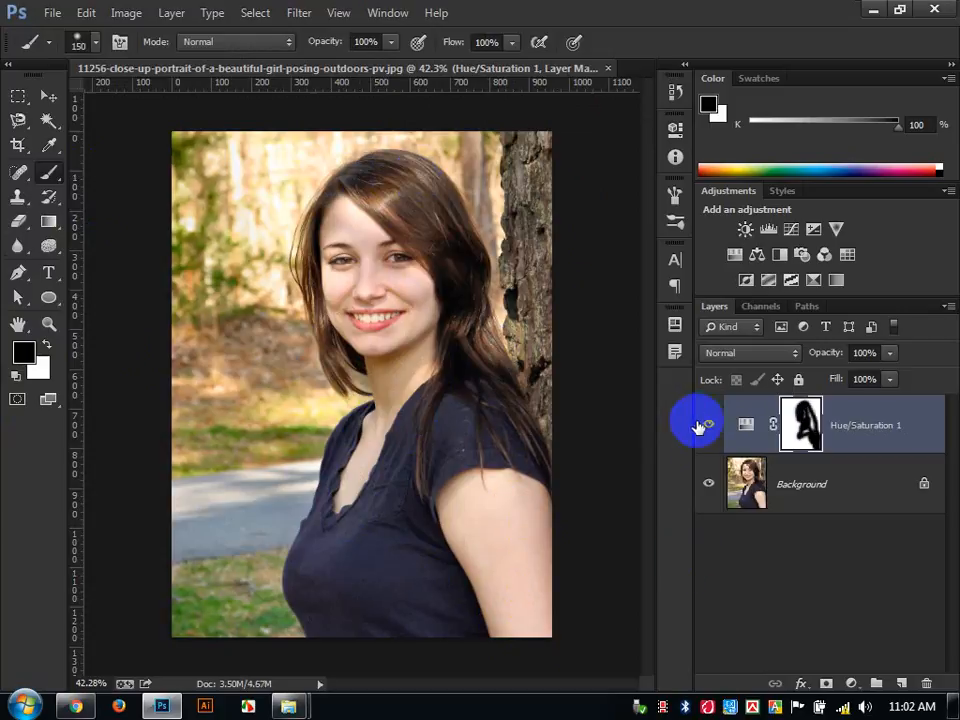
pyautogui.click(700, 425)
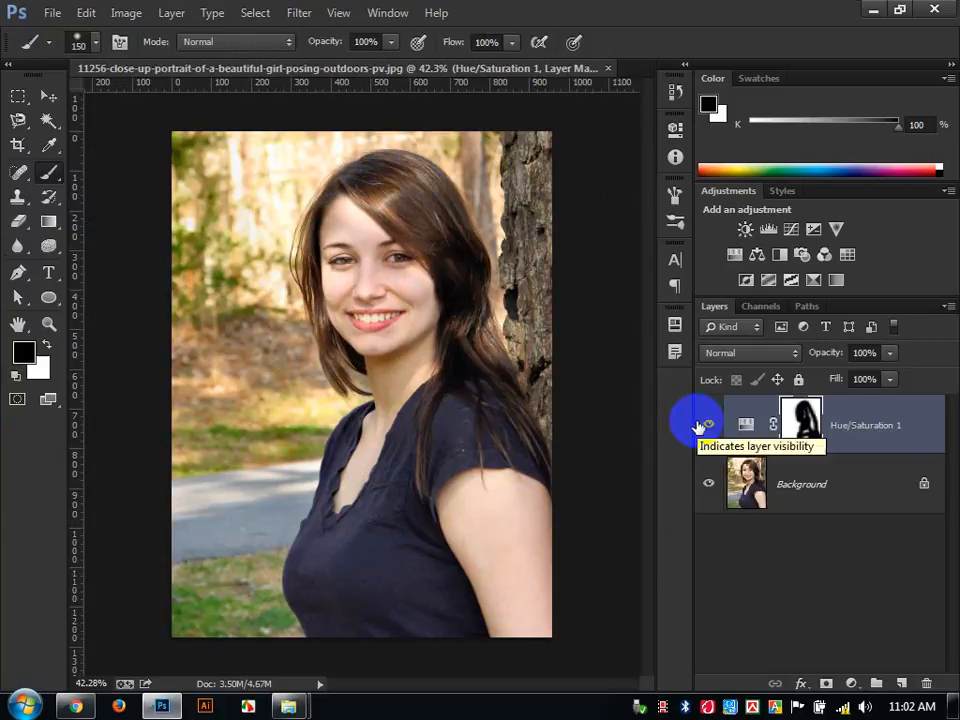
# - Try a hue of -8 and a saturation of +33 on the masked Hue/Saturation layer, and switch to the Move tool
pyautogui.doubleClick(743, 433)
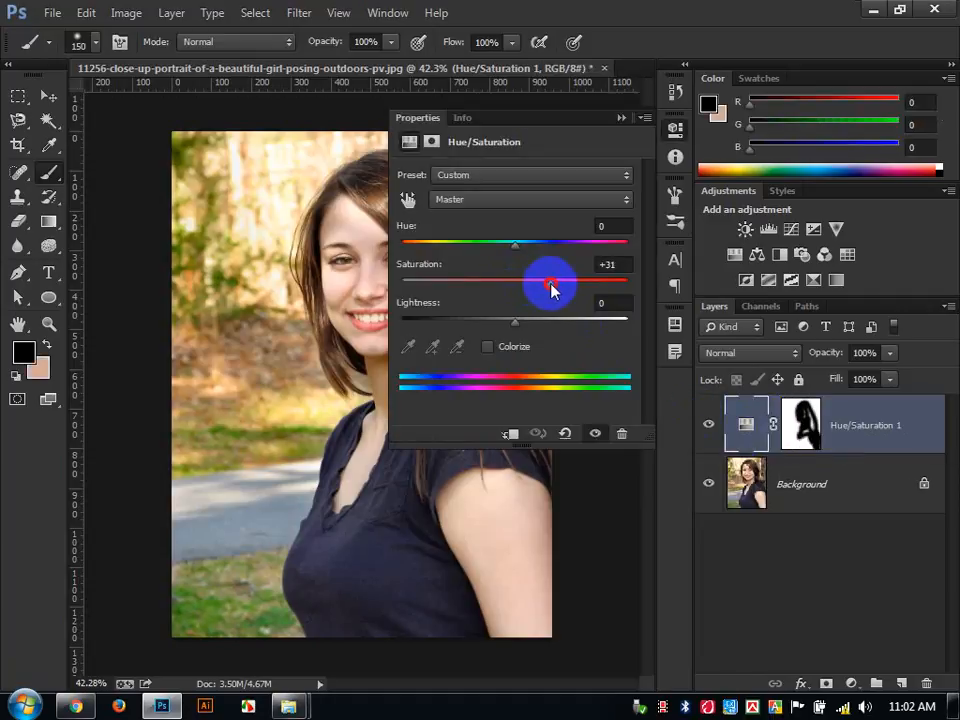
pyautogui.moveTo(517, 254); pyautogui.dragTo(466, 251)
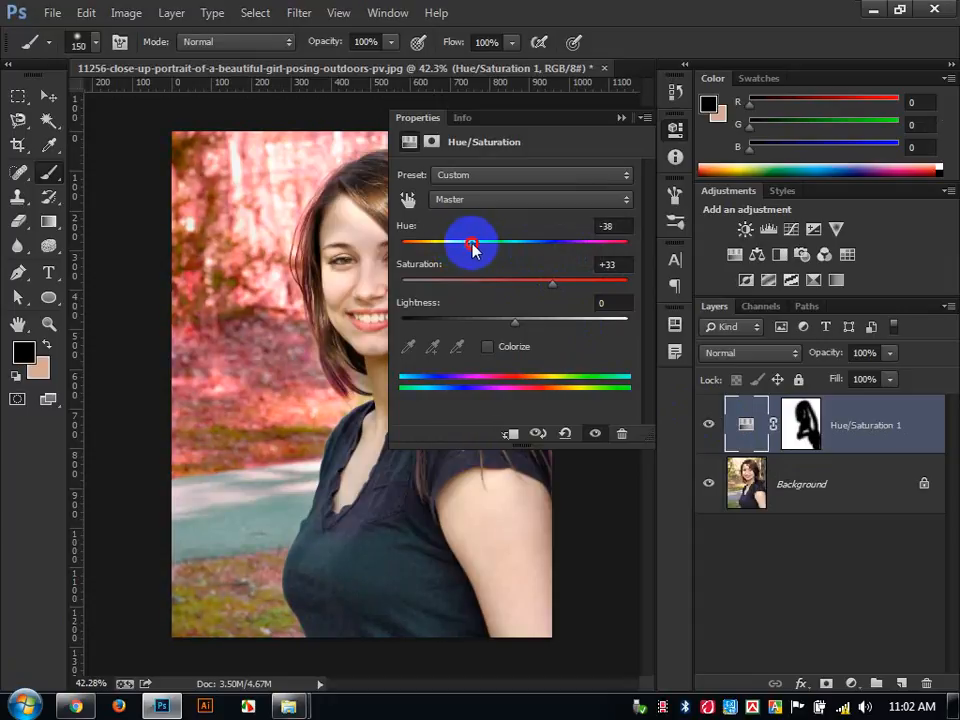
pyautogui.moveTo(487, 247); pyautogui.dragTo(510, 247)
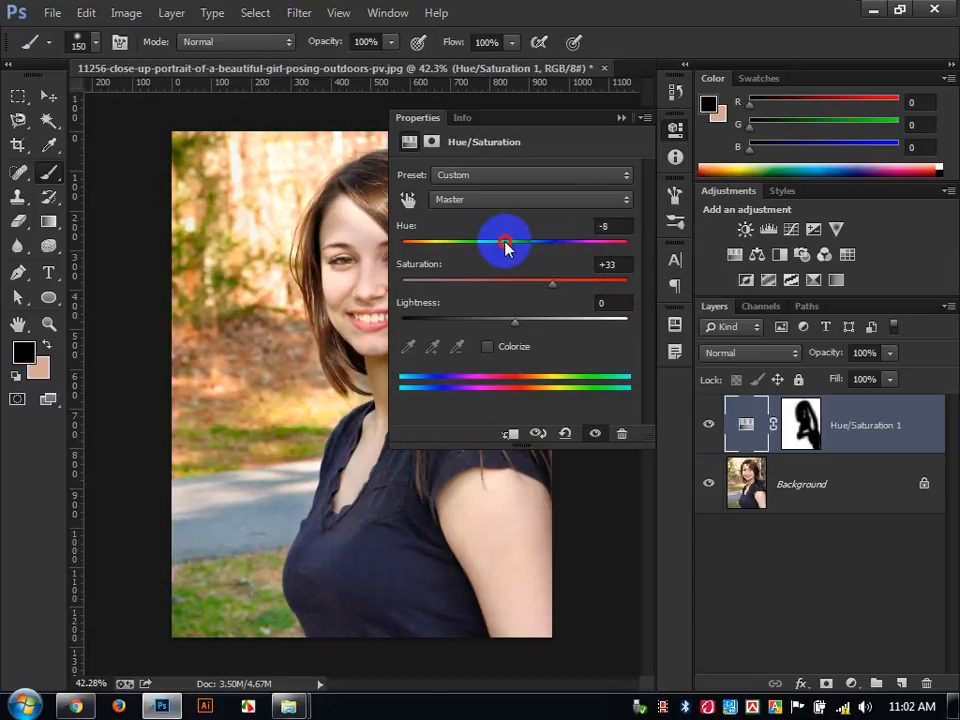
pyautogui.click(620, 120)
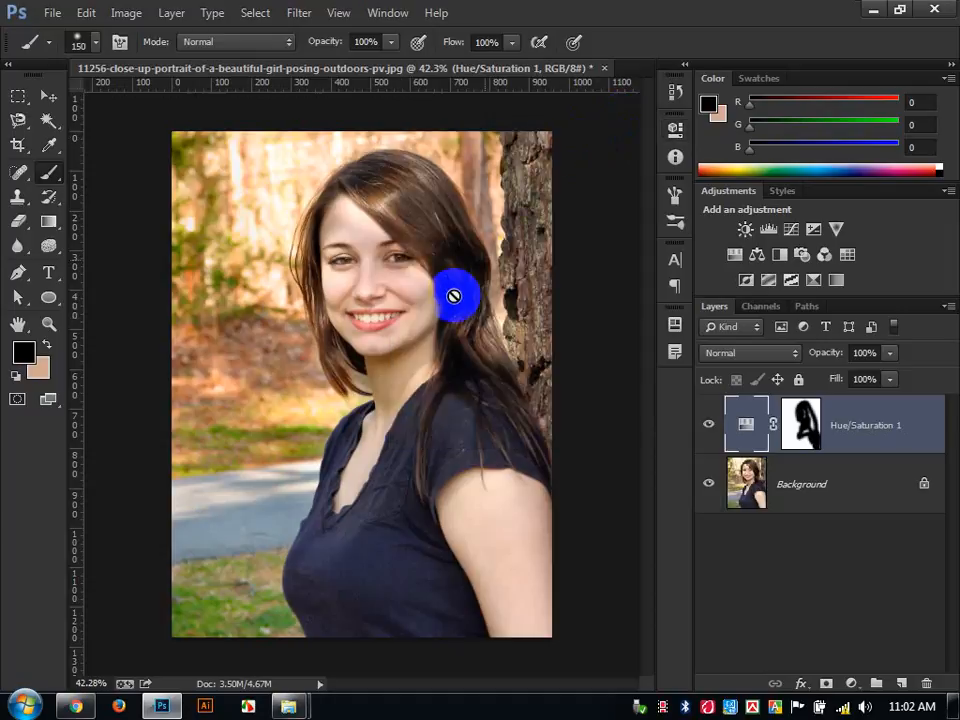
pyautogui.click(46, 101)
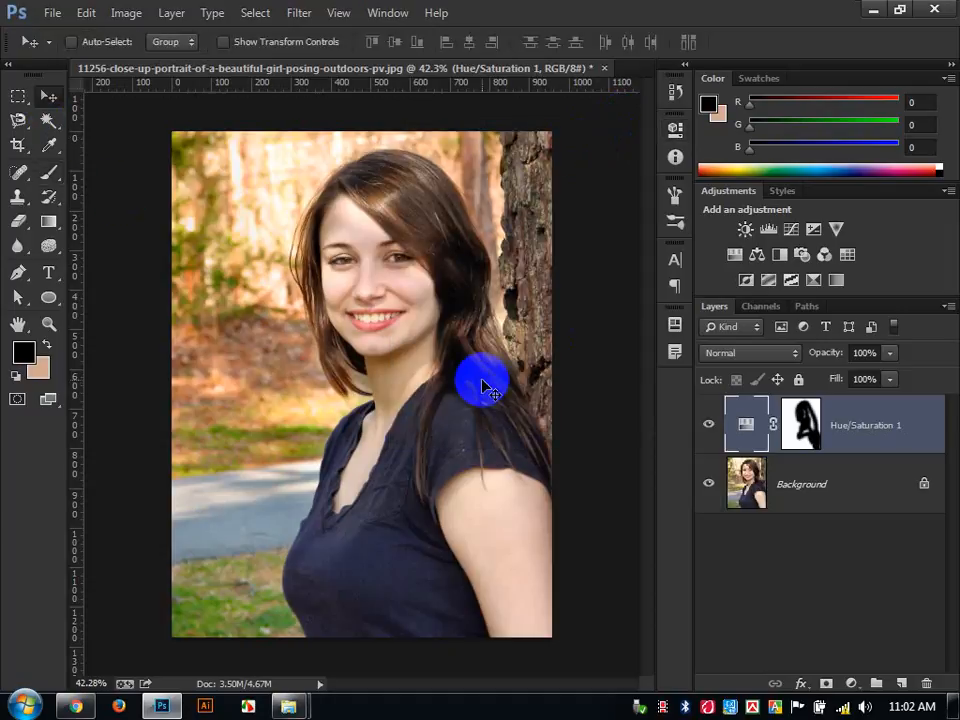
# - Try a Selective Color adjustment layer above the Hue/Saturation layer, with black at +8% for the Blacks
pyautogui.click(848, 684)
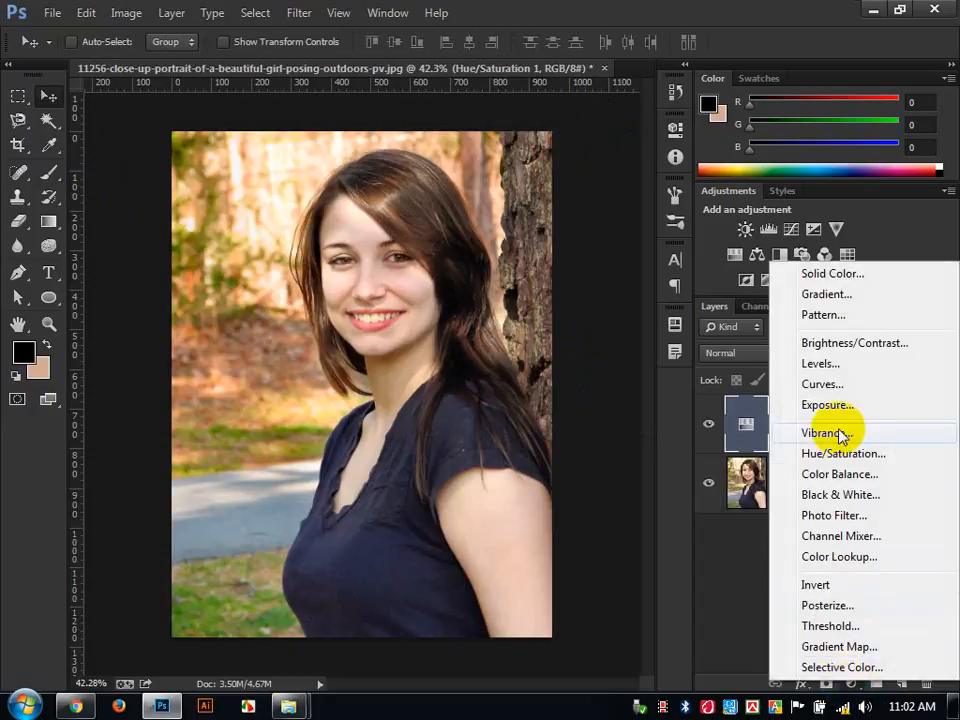
pyautogui.click(735, 583)
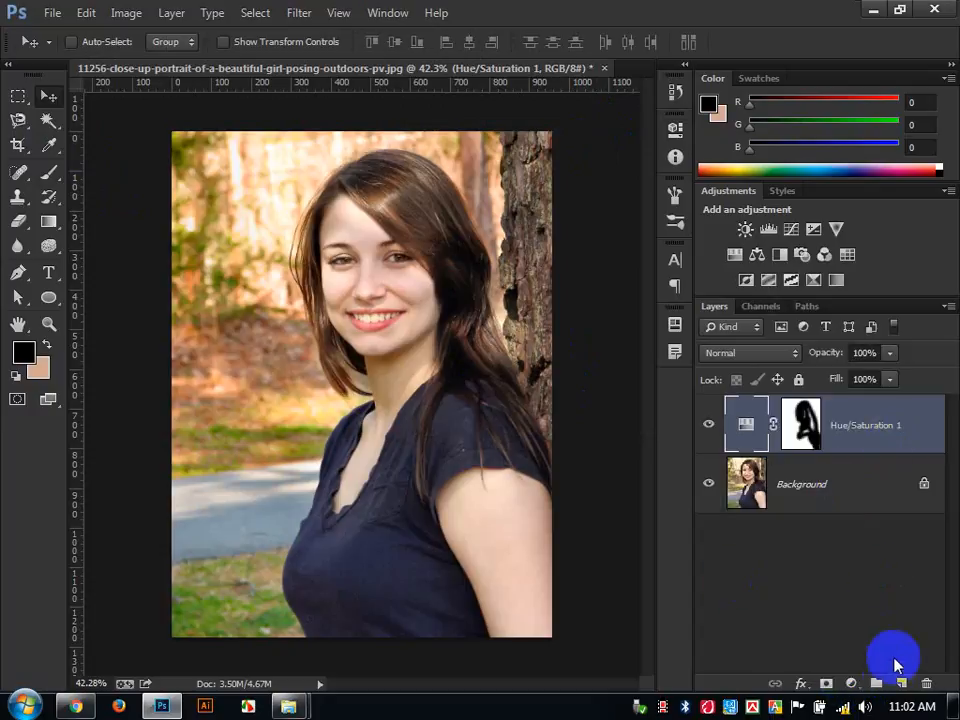
pyautogui.click(850, 683)
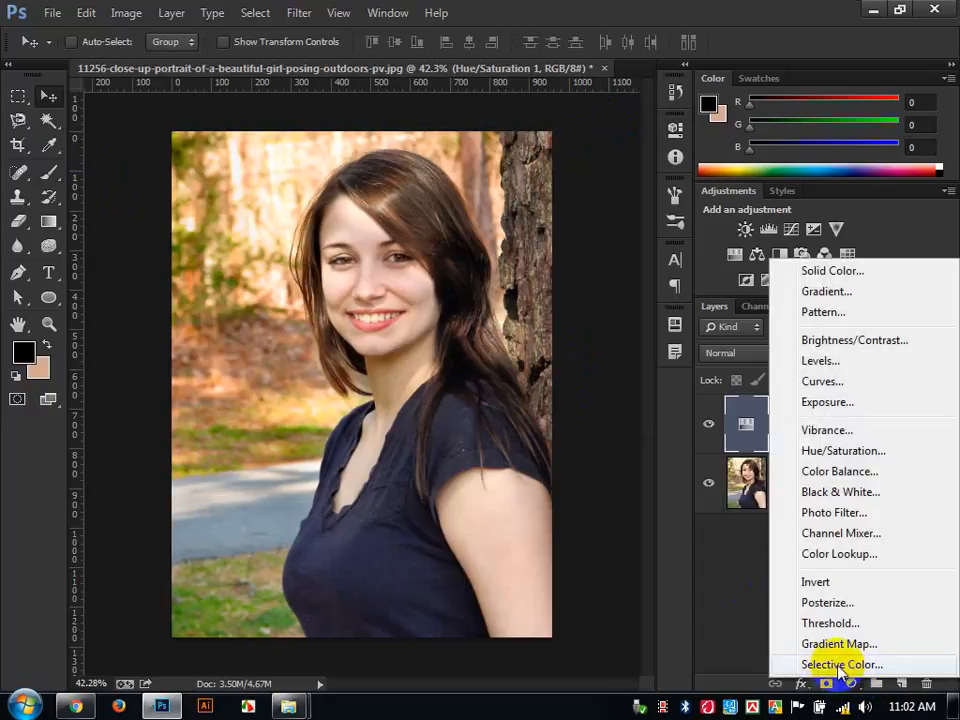
pyautogui.click(840, 666)
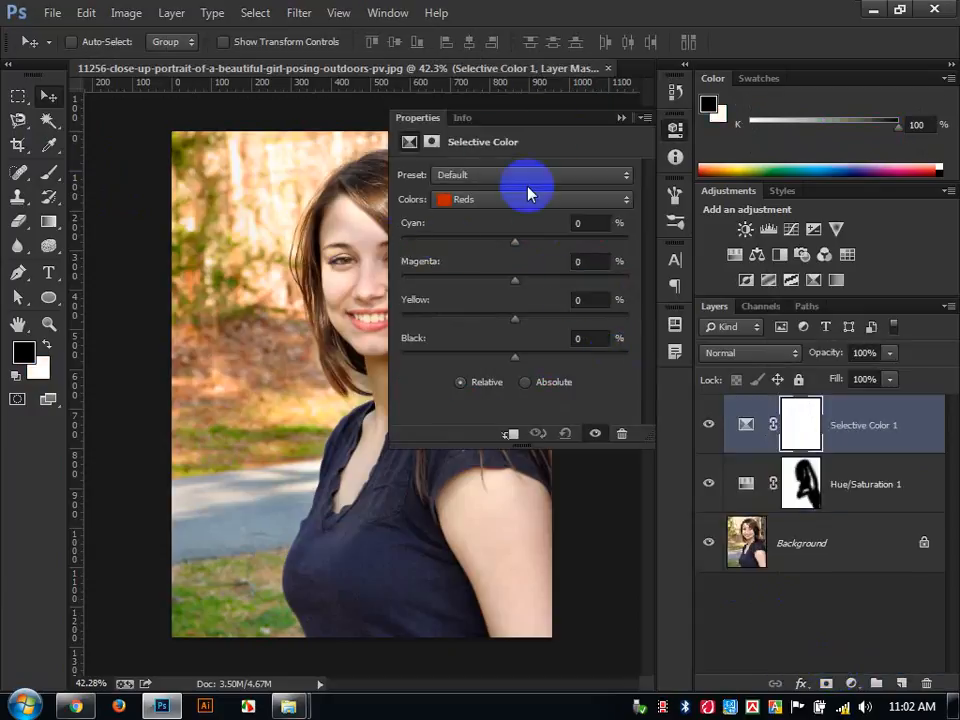
pyautogui.click(477, 205)
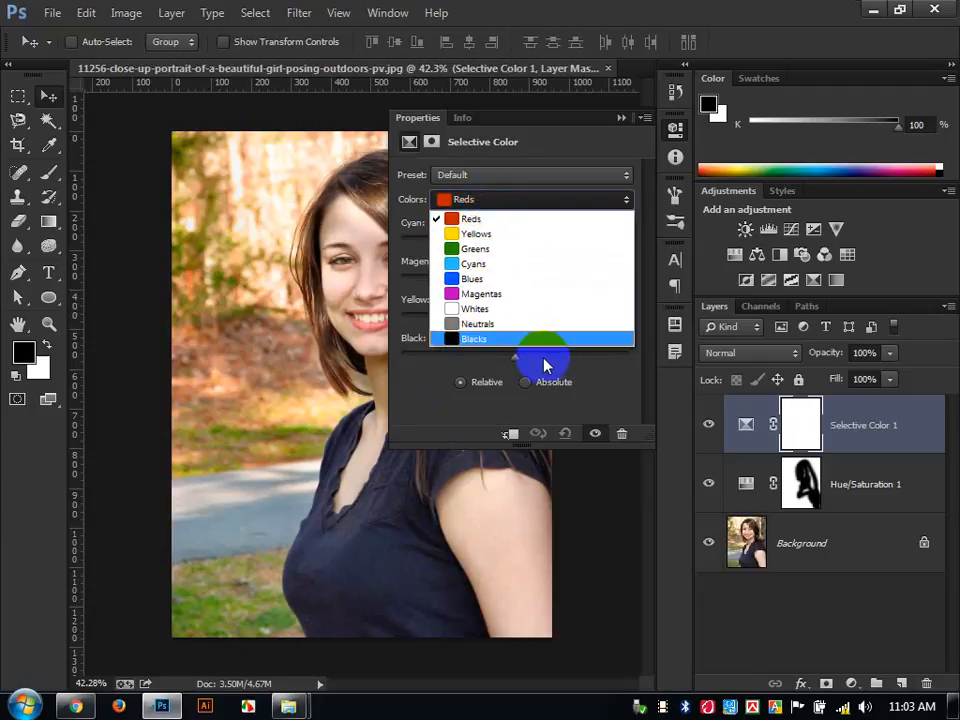
pyautogui.click(478, 343)
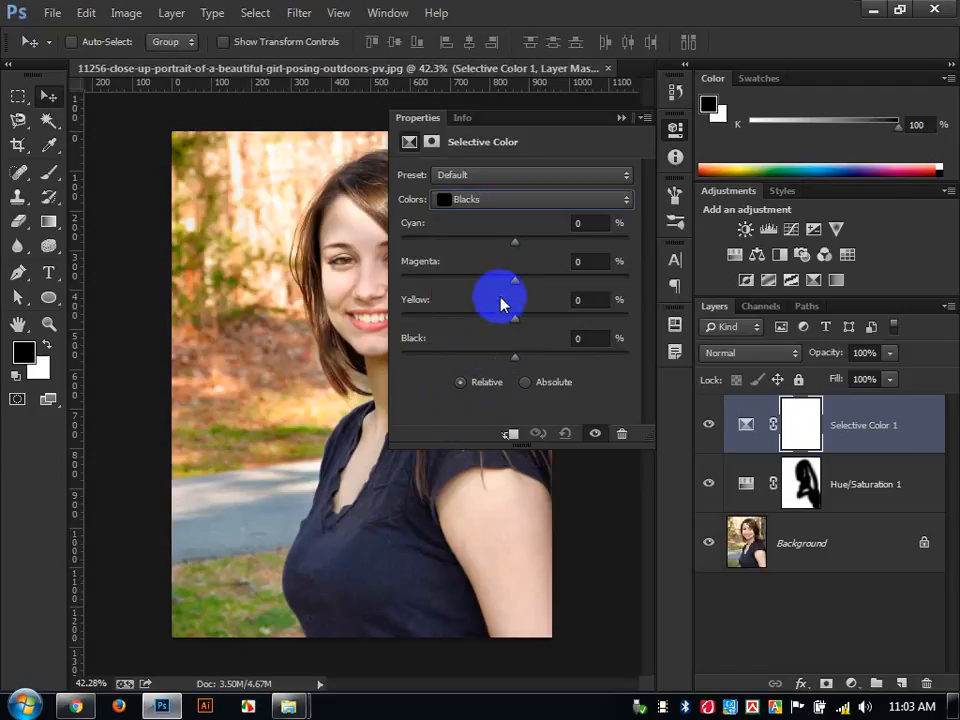
pyautogui.moveTo(521, 358)
pyautogui.mouseDown()
pyautogui.moveTo(542, 366)
pyautogui.moveTo(516, 358)
pyautogui.moveTo(534, 368)
pyautogui.moveTo(531, 377)
pyautogui.moveTo(460, 368)
pyautogui.moveTo(522, 376)
pyautogui.mouseUp()
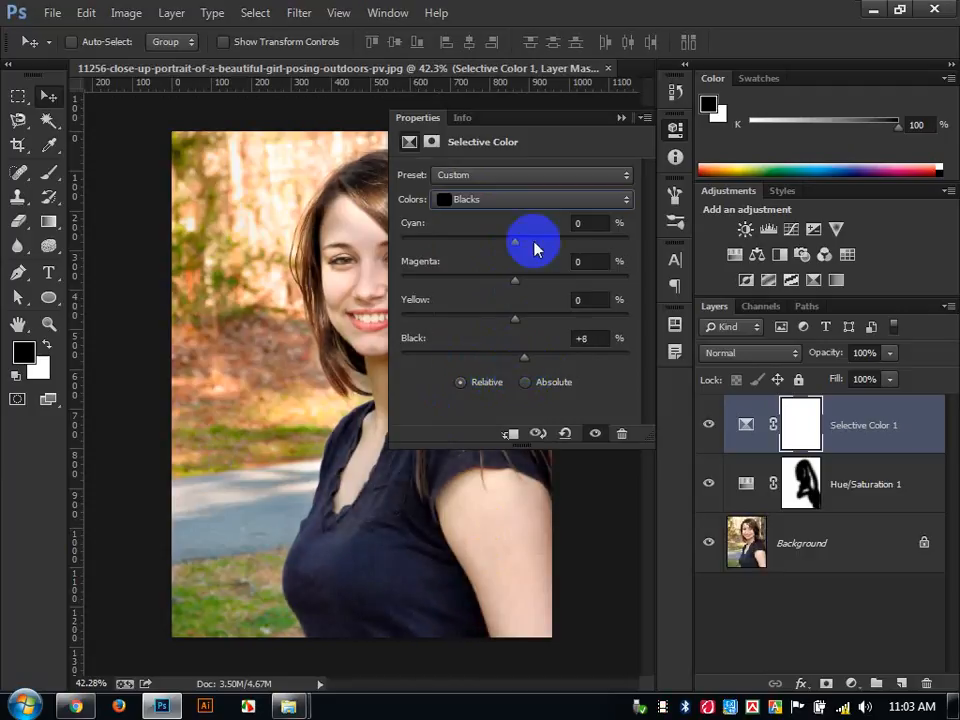
# - Try raising yellow to +45% for the Yellows in the Selective Color layer
pyautogui.click(533, 201)
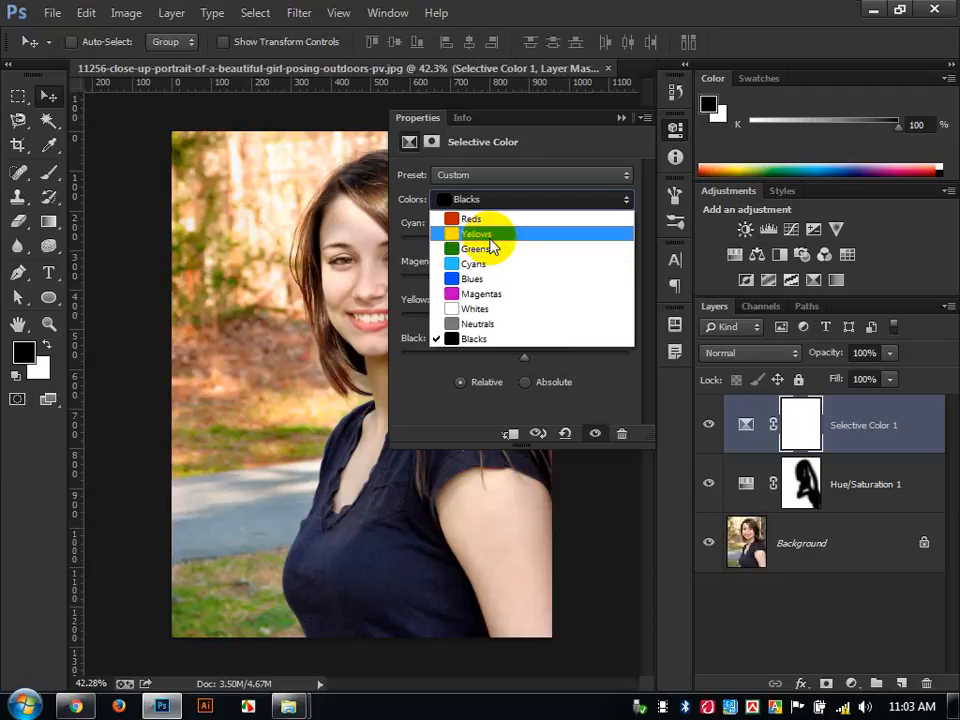
pyautogui.click(485, 233)
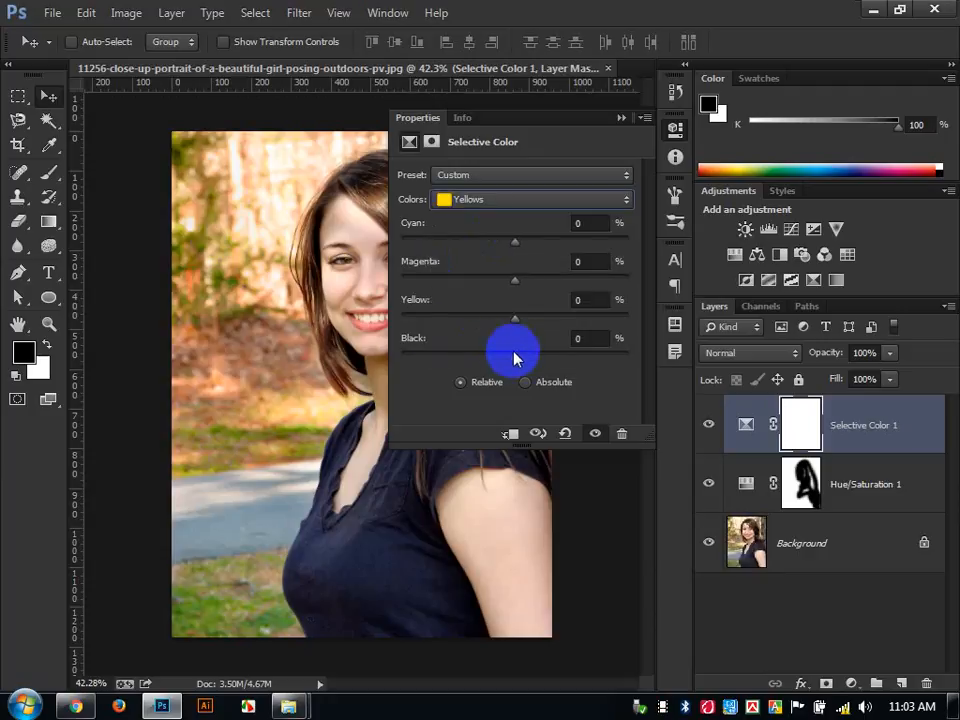
pyautogui.moveTo(514, 322); pyautogui.dragTo(549, 334)
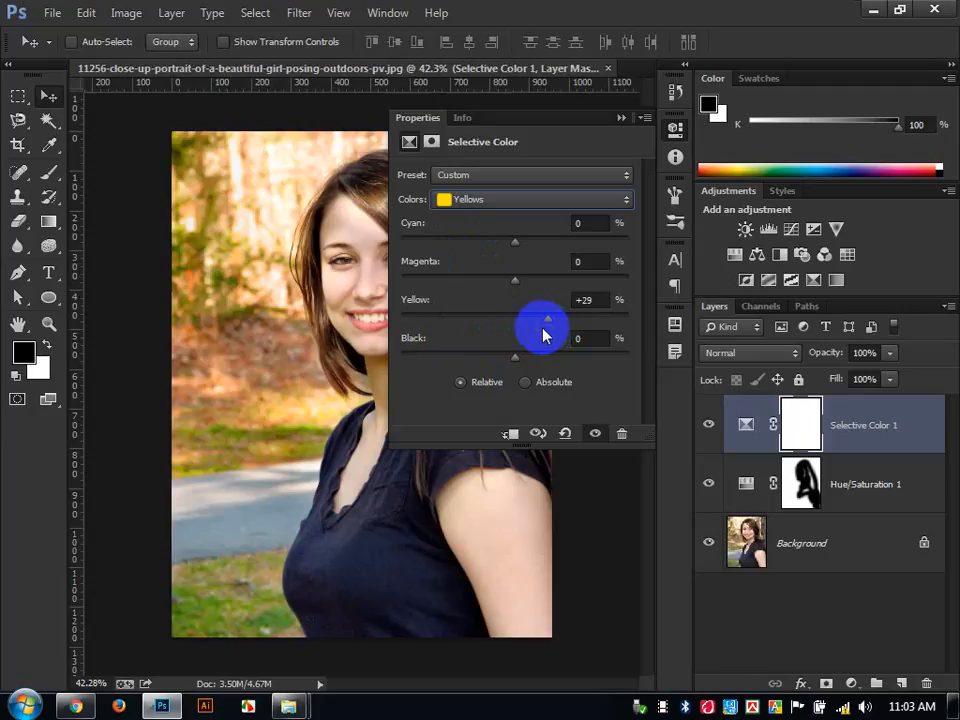
pyautogui.moveTo(549, 320)
pyautogui.mouseDown()
pyautogui.moveTo(506, 315)
pyautogui.moveTo(568, 322)
pyautogui.mouseUp()
pyautogui.click(834, 437)
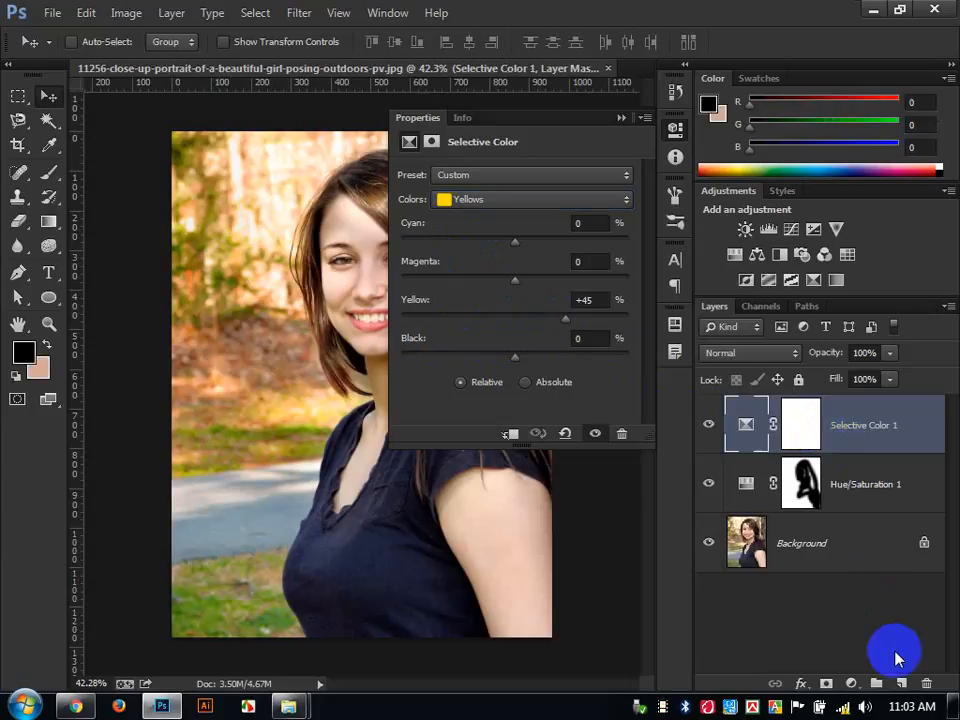
# - Delete the Selective Color and Hue/Saturation adjustment layers, keeping only the Background layer
pyautogui.click(613, 122)
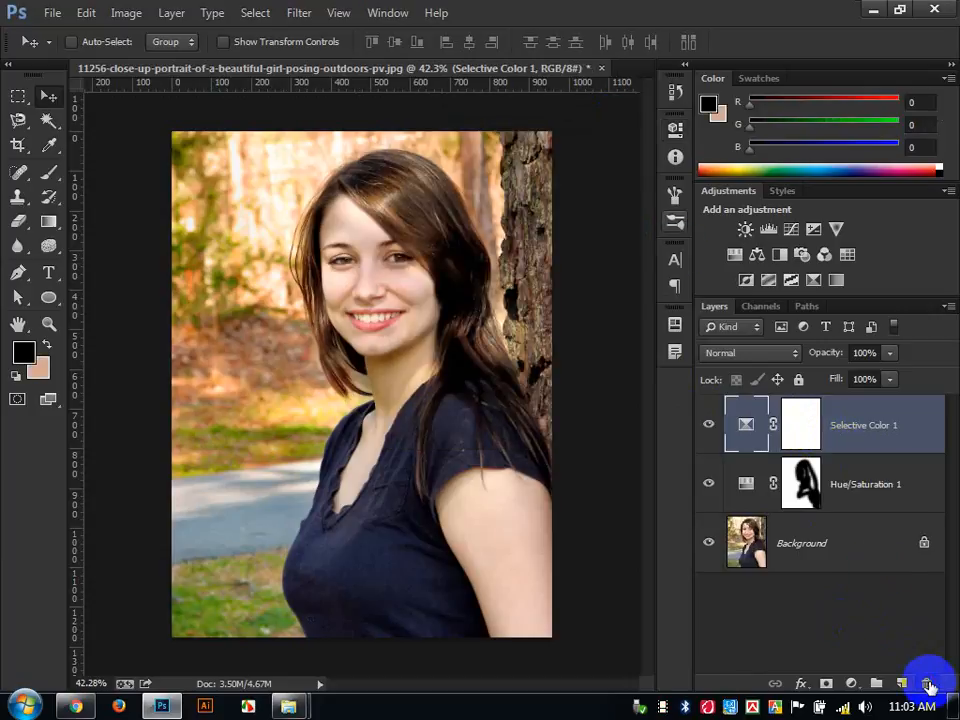
pyautogui.click(927, 684)
pyautogui.click(927, 684)
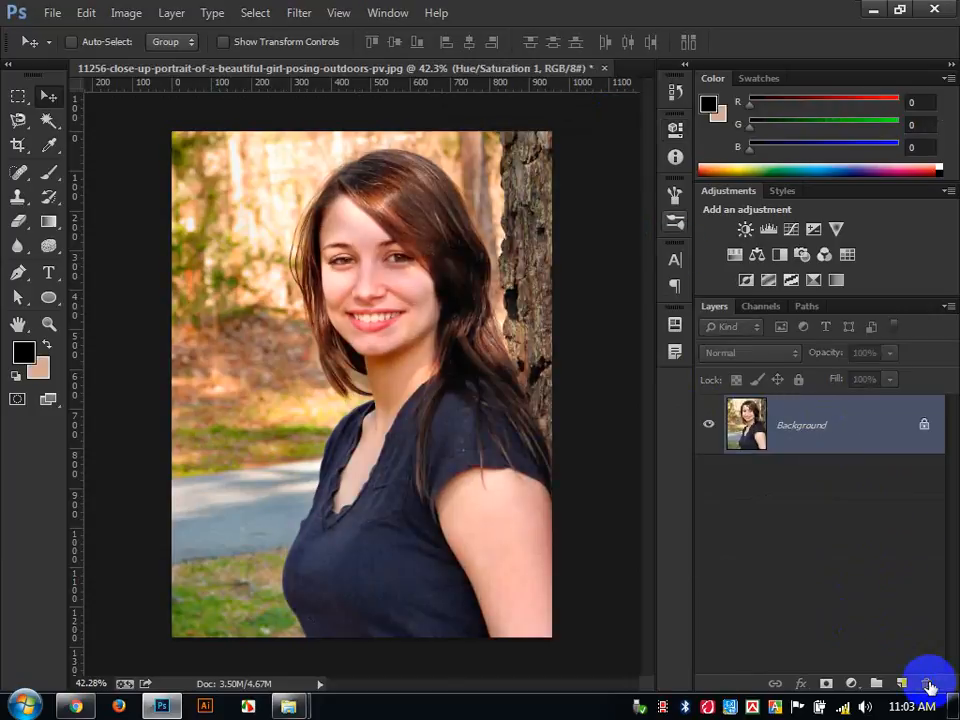
# - Open the portrait in the Camera Raw Filter and set exposure to +0.40, contrast to -40, highlights to -100 and shadows to +61
pyautogui.click(299, 13)
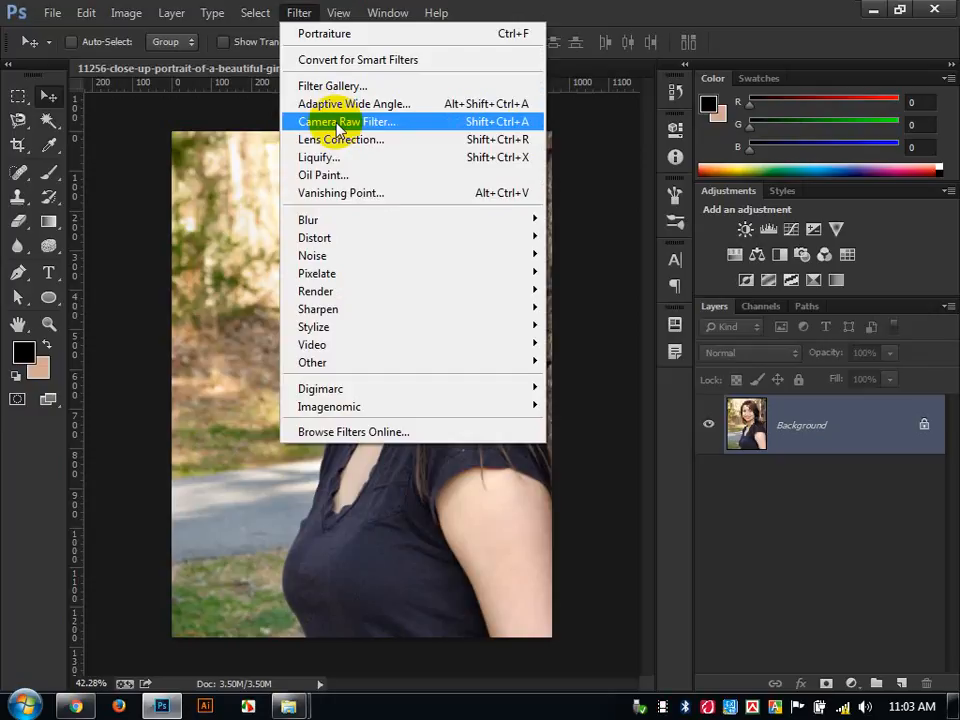
pyautogui.click(340, 123)
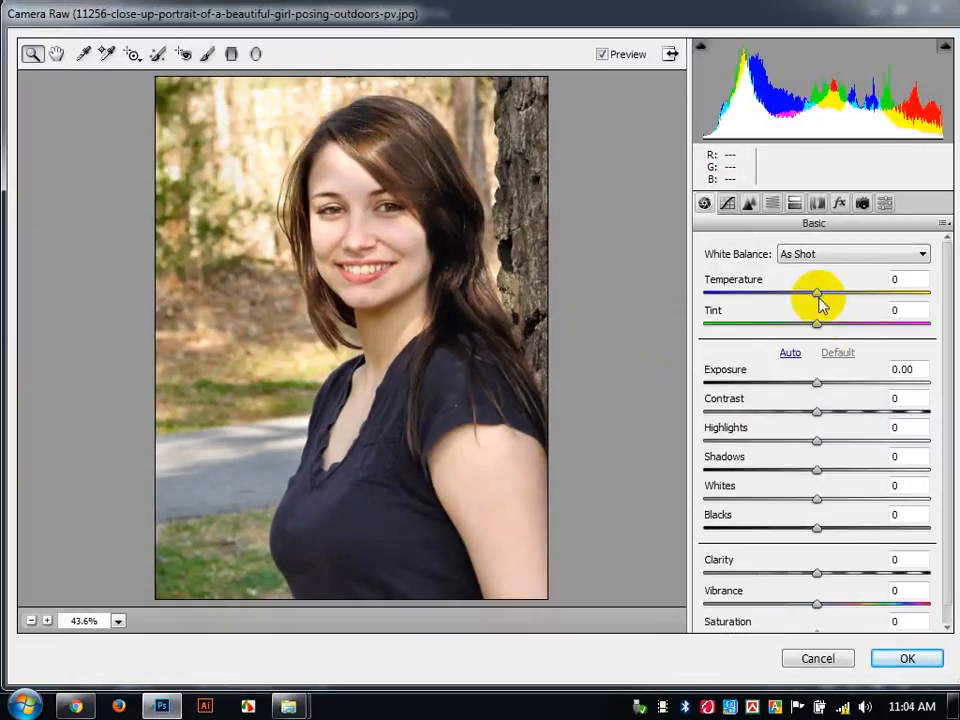
pyautogui.moveTo(817, 385); pyautogui.dragTo(765, 418)
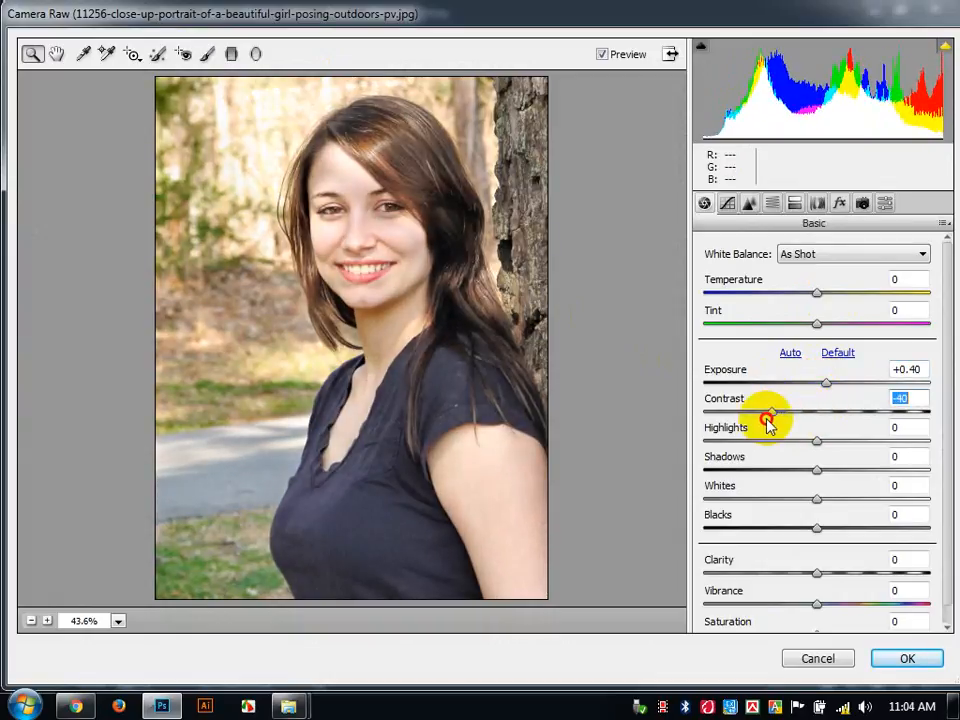
pyautogui.moveTo(816, 441); pyautogui.dragTo(680, 440)
pyautogui.moveTo(815, 478); pyautogui.dragTo(884, 487)
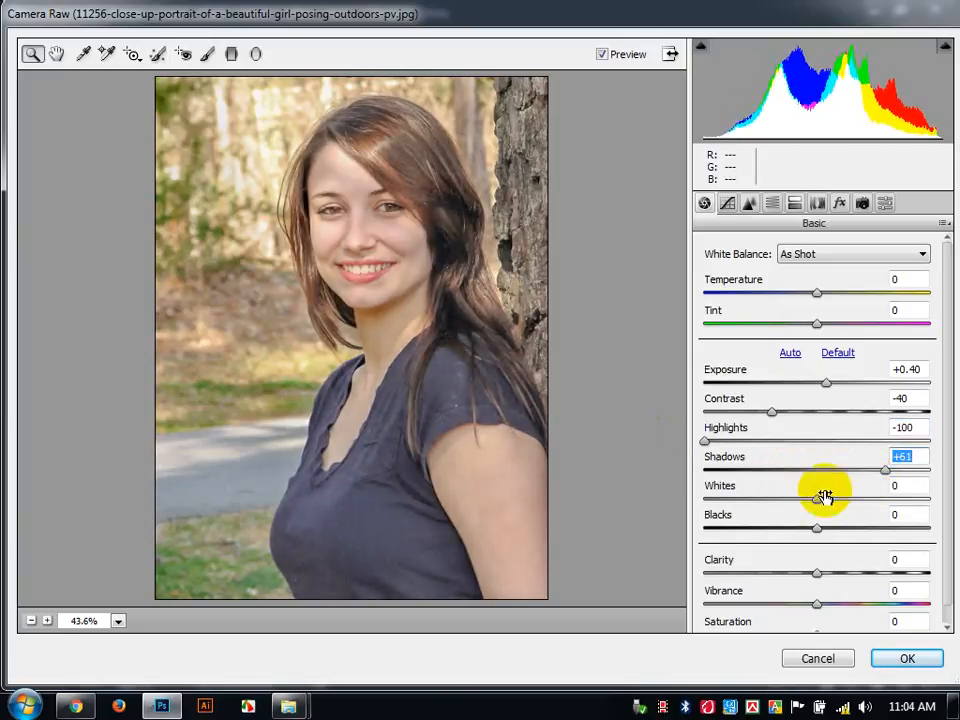
# - Set the basic adjustments to whites -28, blacks -31, clarity +27, vibrance +26 and saturation -13
pyautogui.moveTo(816, 498); pyautogui.dragTo(808, 608)
pyautogui.scroll(-1, 810, 585)
pyautogui.scroll(1, 876, 497)
pyautogui.scroll(-1, 876, 497)
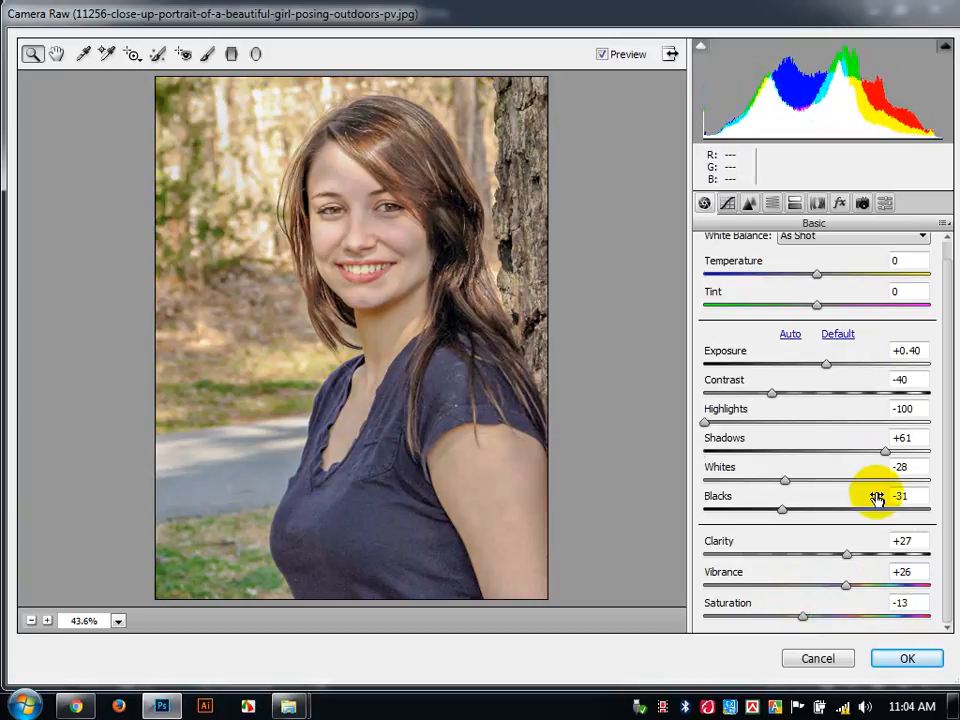
# - Cool the portrait's white balance with a temperature of -35 and a tint of -13
pyautogui.scroll(1, 874, 485)
pyautogui.scroll(-1, 862, 445)
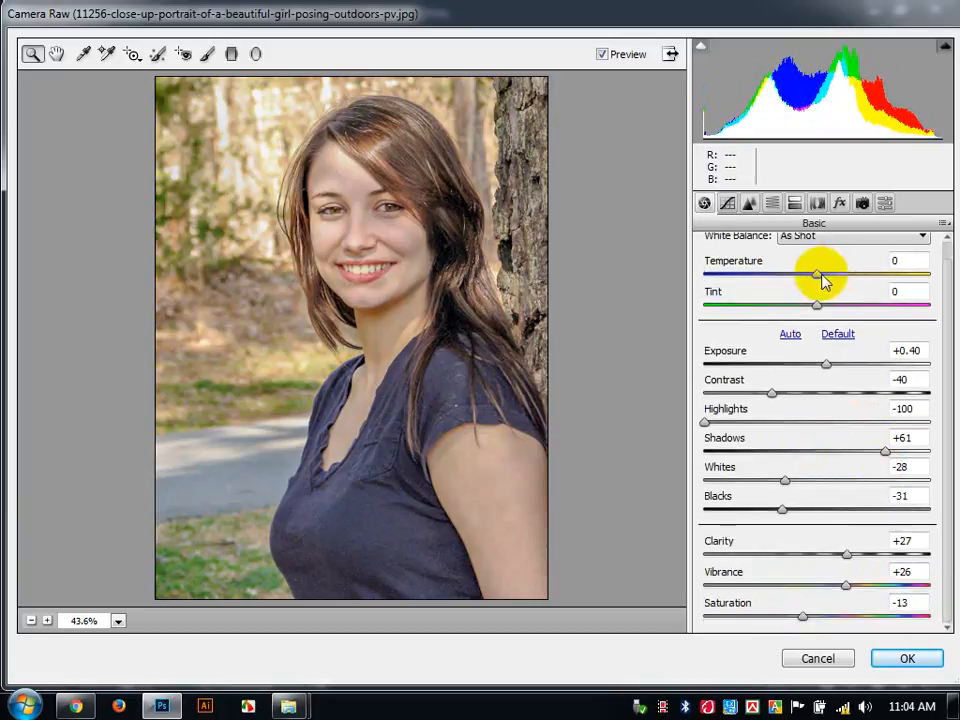
pyautogui.moveTo(818, 274); pyautogui.dragTo(803, 310)
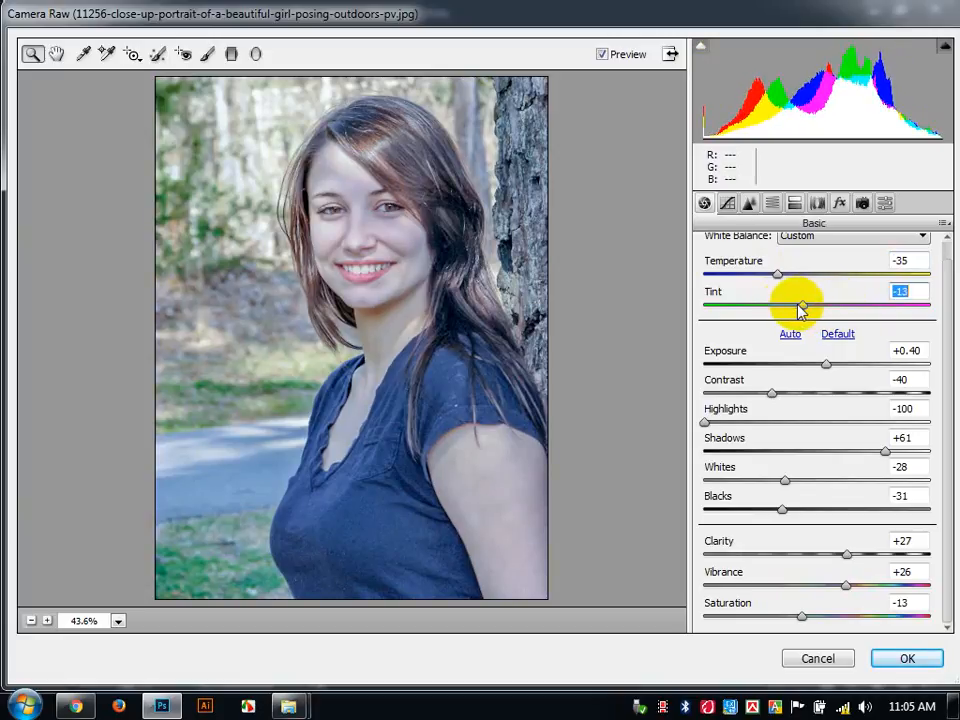
# - Raise the midtones of the RGB point tone curve and place a point at input 137, output 134 on the Red curve
pyautogui.click(729, 207)
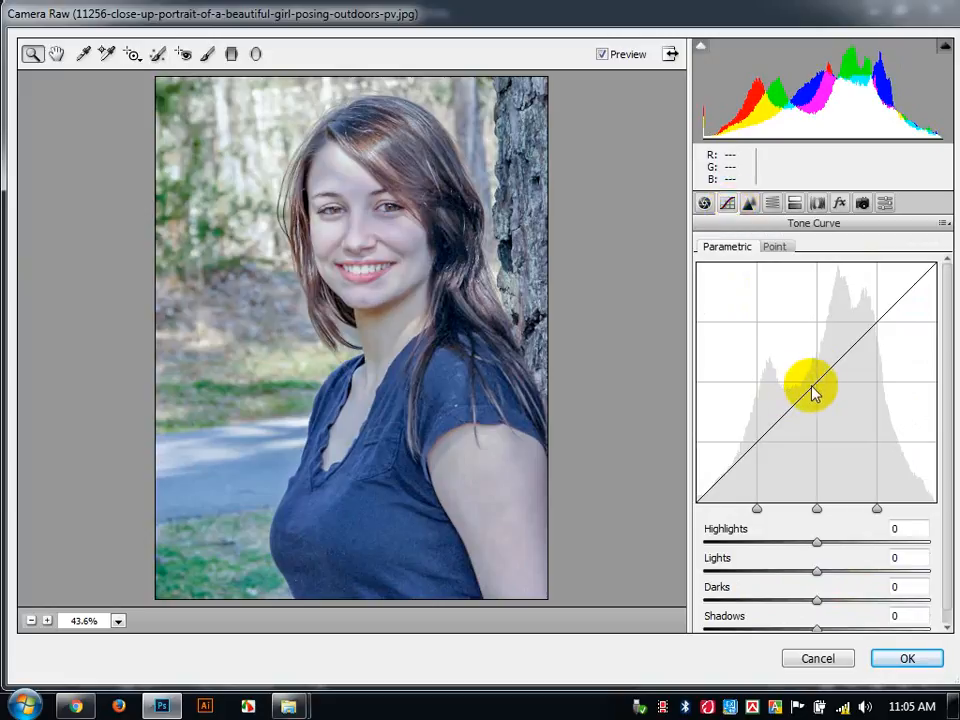
pyautogui.click(784, 248)
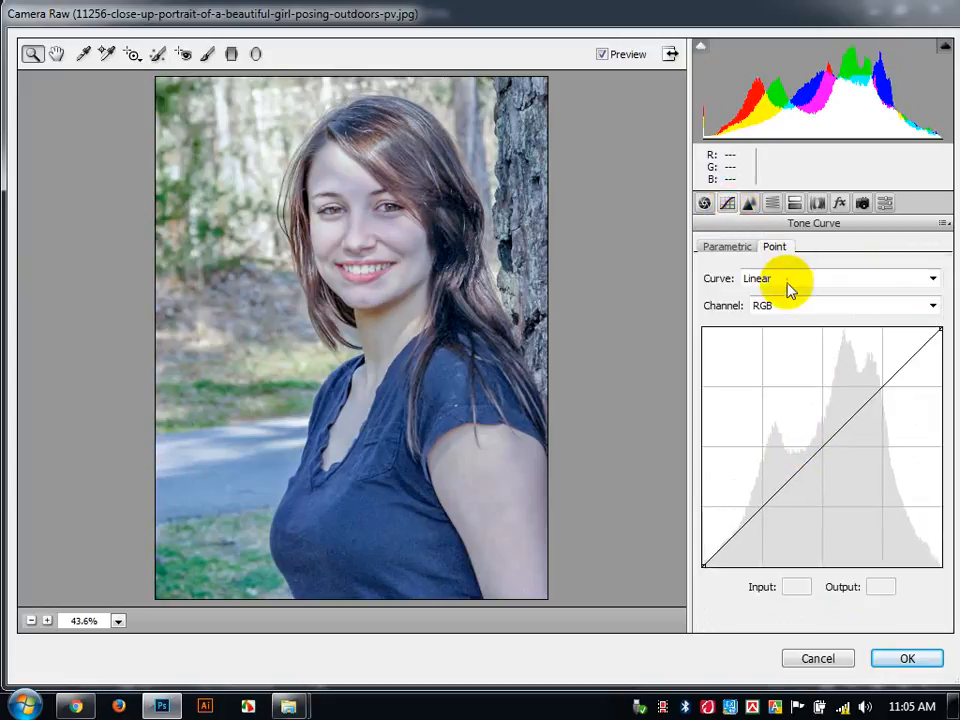
pyautogui.moveTo(818, 439)
pyautogui.mouseDown()
pyautogui.moveTo(829, 456)
pyautogui.moveTo(819, 432)
pyautogui.moveTo(829, 441)
pyautogui.mouseUp()
pyautogui.click(790, 307)
pyautogui.click(792, 337)
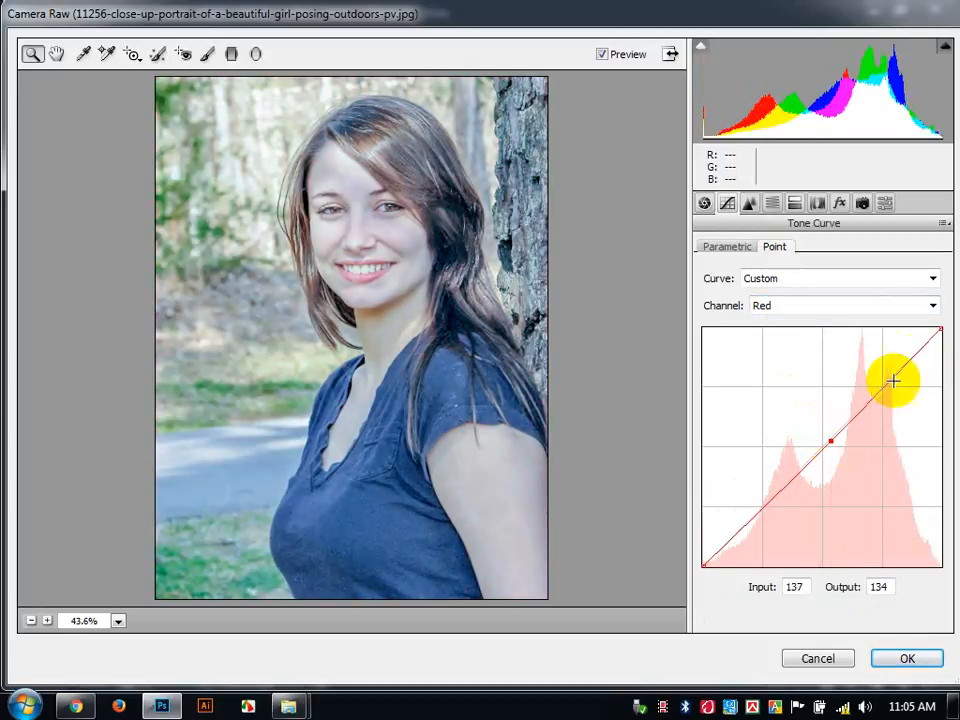
# - Flatten the Blue tone curve by moving its highlight end to input 236, output 185 and its shadow end to input 90, output 87
pyautogui.click(823, 306)
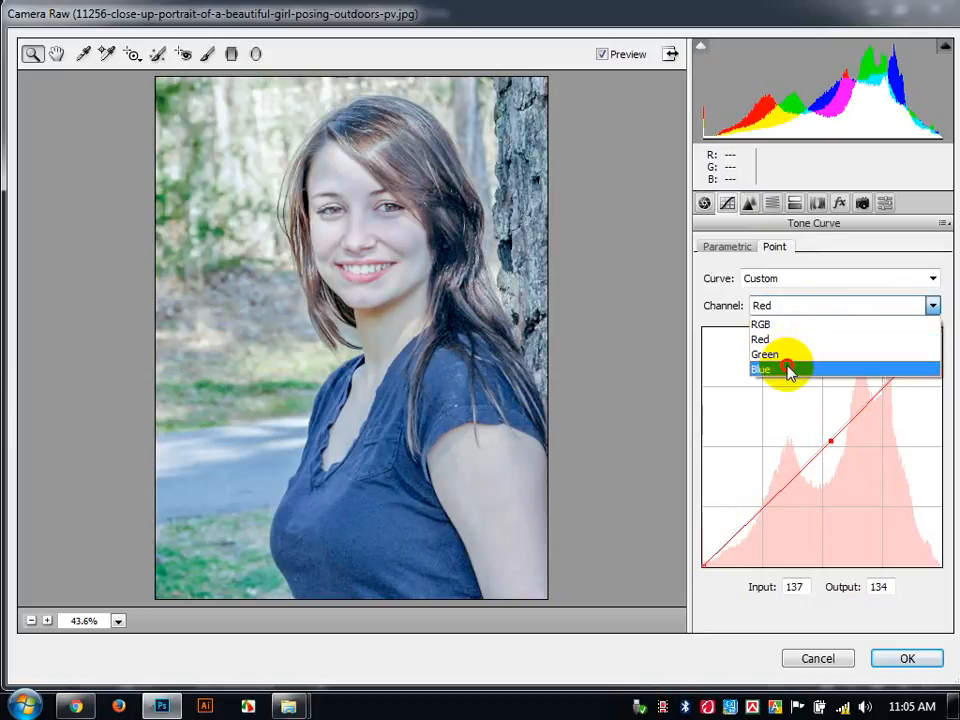
pyautogui.click(788, 370)
pyautogui.moveTo(941, 330); pyautogui.dragTo(946, 389)
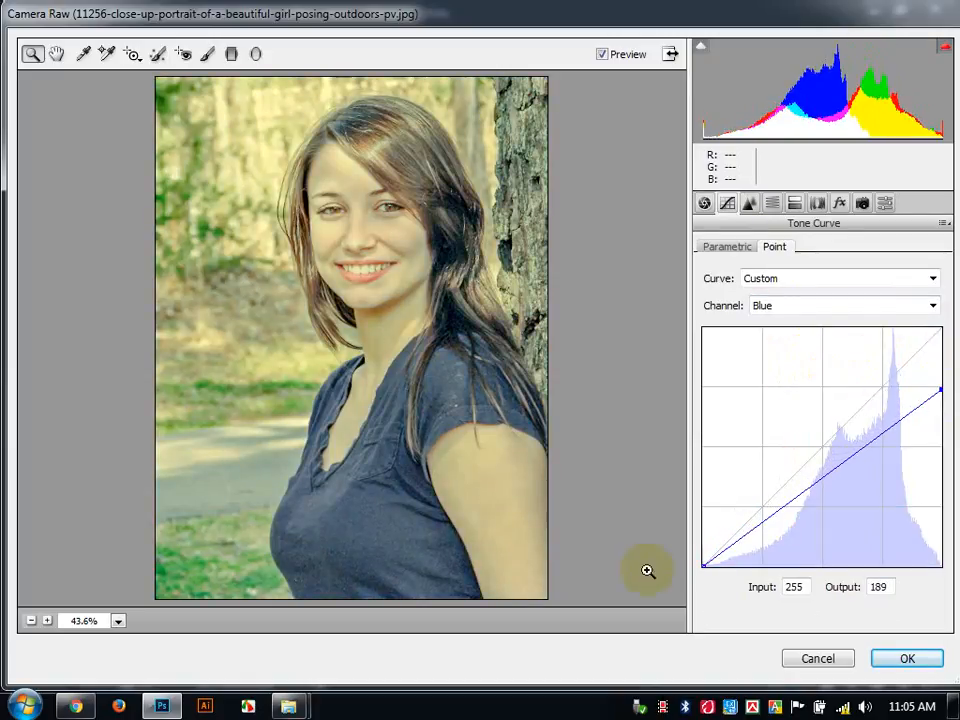
pyautogui.moveTo(705, 566); pyautogui.dragTo(804, 481)
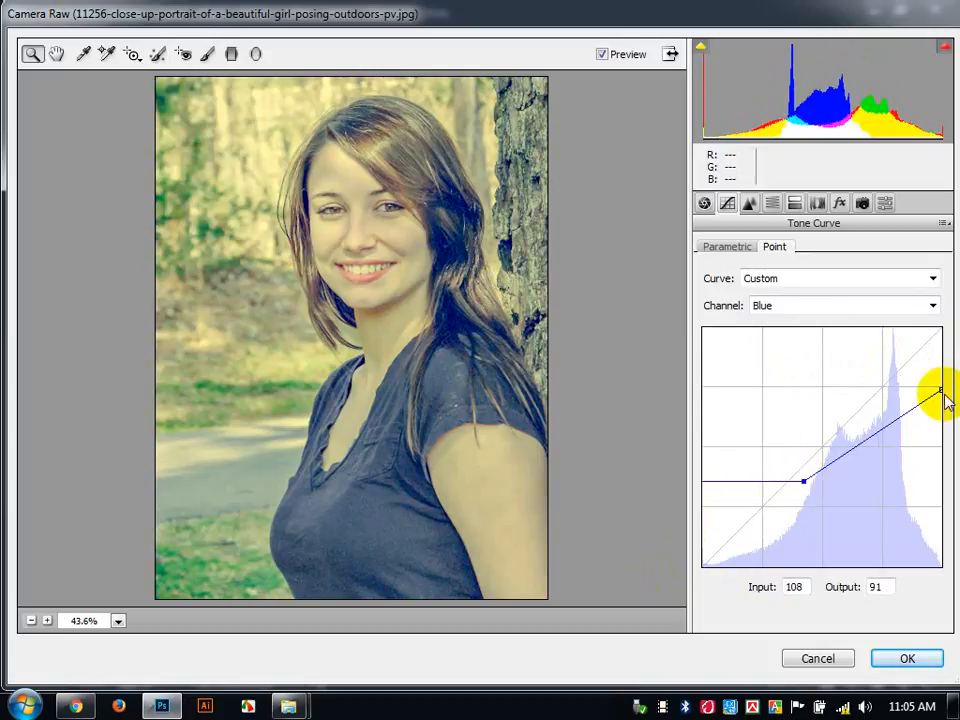
pyautogui.moveTo(940, 390)
pyautogui.mouseDown()
pyautogui.moveTo(883, 386)
pyautogui.moveTo(931, 398)
pyautogui.mouseUp()
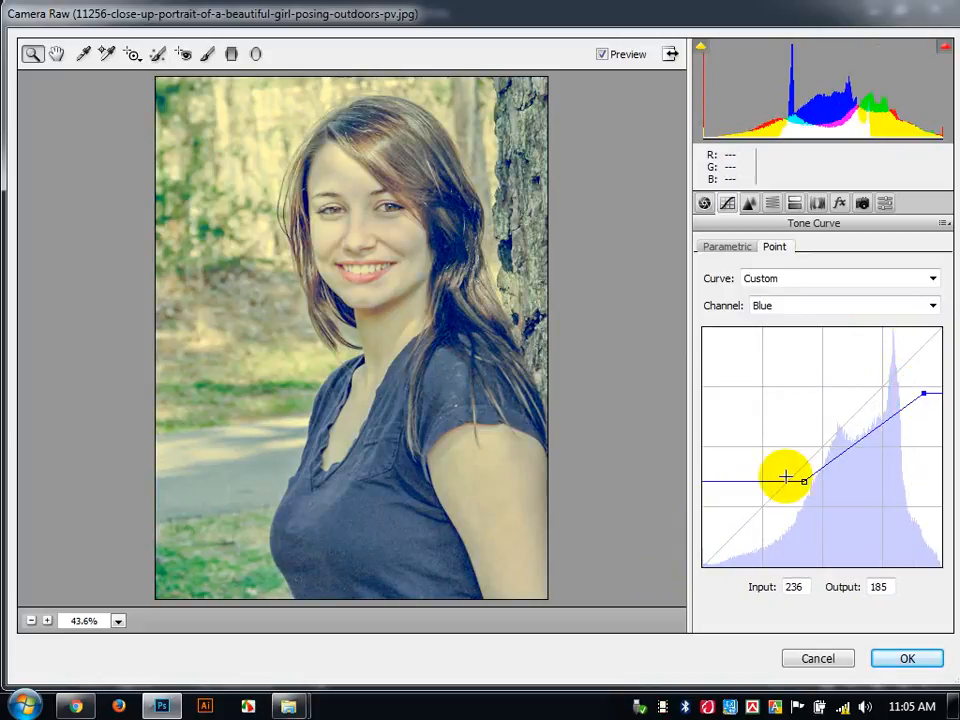
pyautogui.moveTo(806, 480)
pyautogui.mouseDown()
pyautogui.moveTo(765, 482)
pyautogui.moveTo(773, 500)
pyautogui.moveTo(789, 484)
pyautogui.mouseUp()
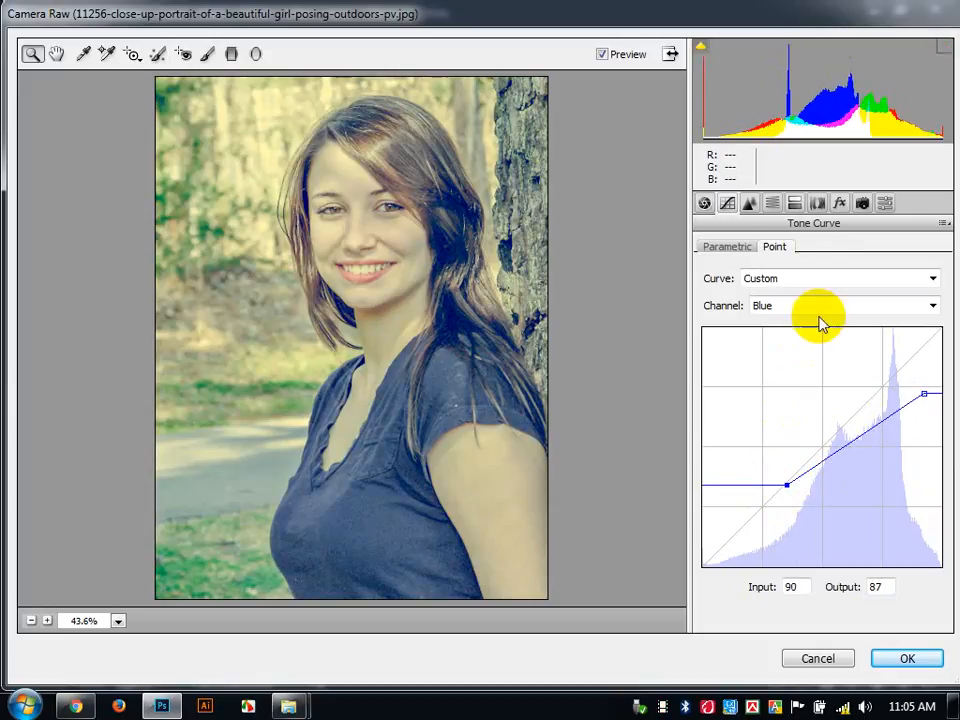
# - Set the sharpening amount of the portrait to 31
pyautogui.click(749, 204)
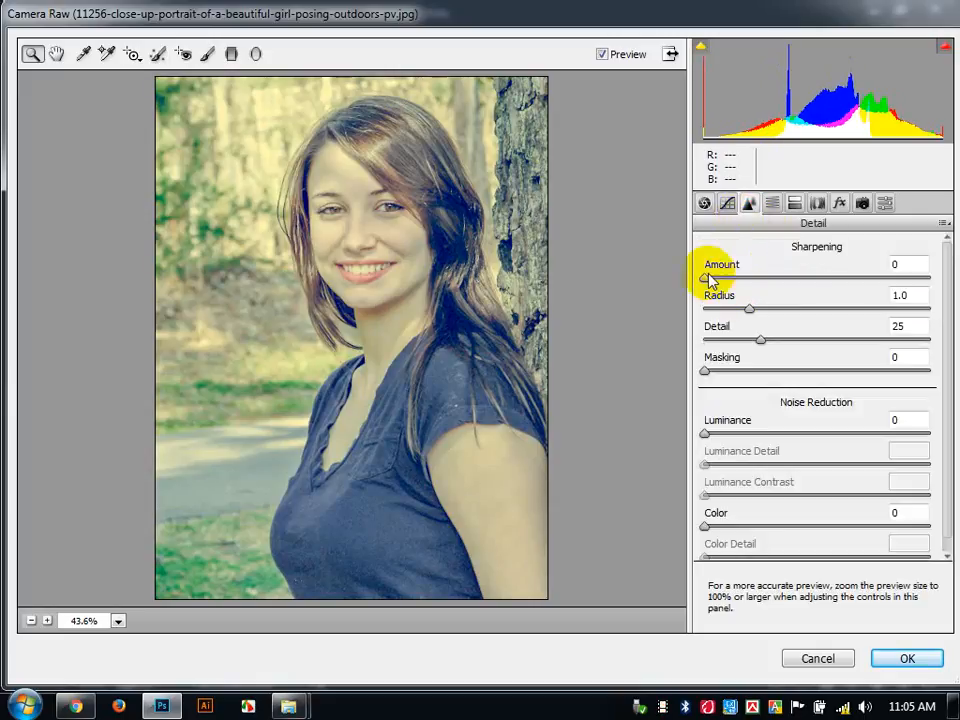
pyautogui.moveTo(709, 277); pyautogui.dragTo(754, 294)
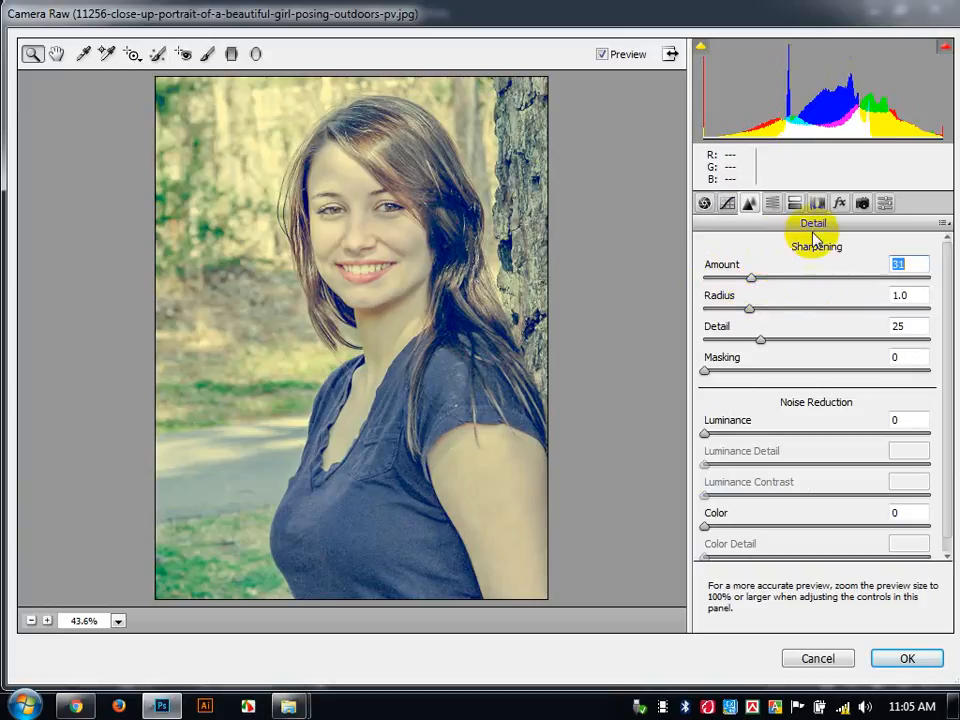
# - Darken the portrait's edges with a post-crop vignetting amount of -43
pyautogui.click(838, 206)
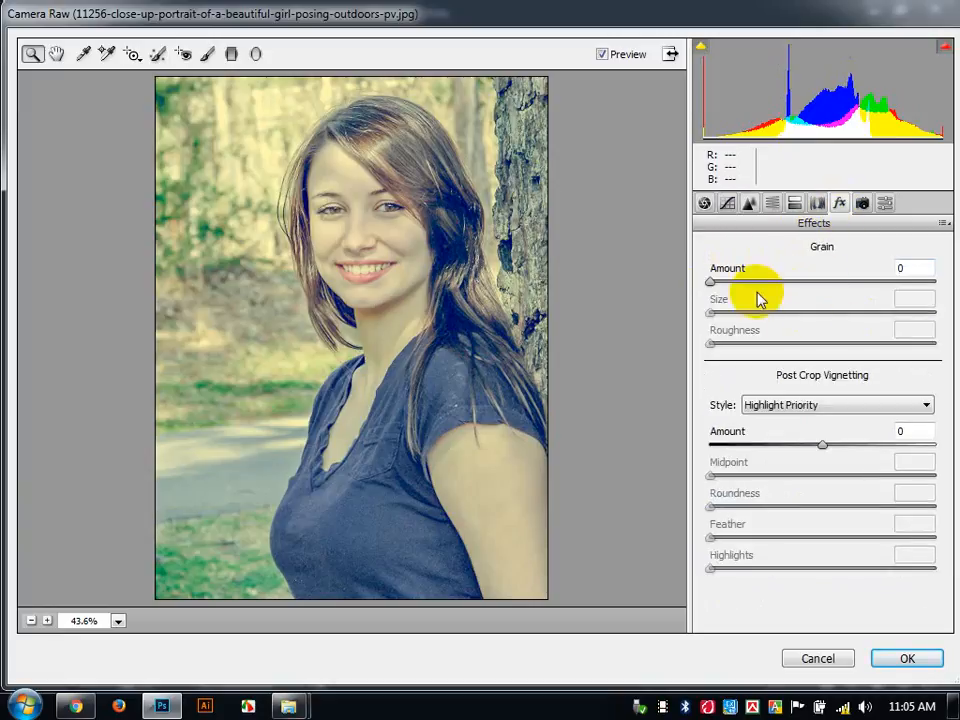
pyautogui.moveTo(821, 447); pyautogui.dragTo(774, 447)
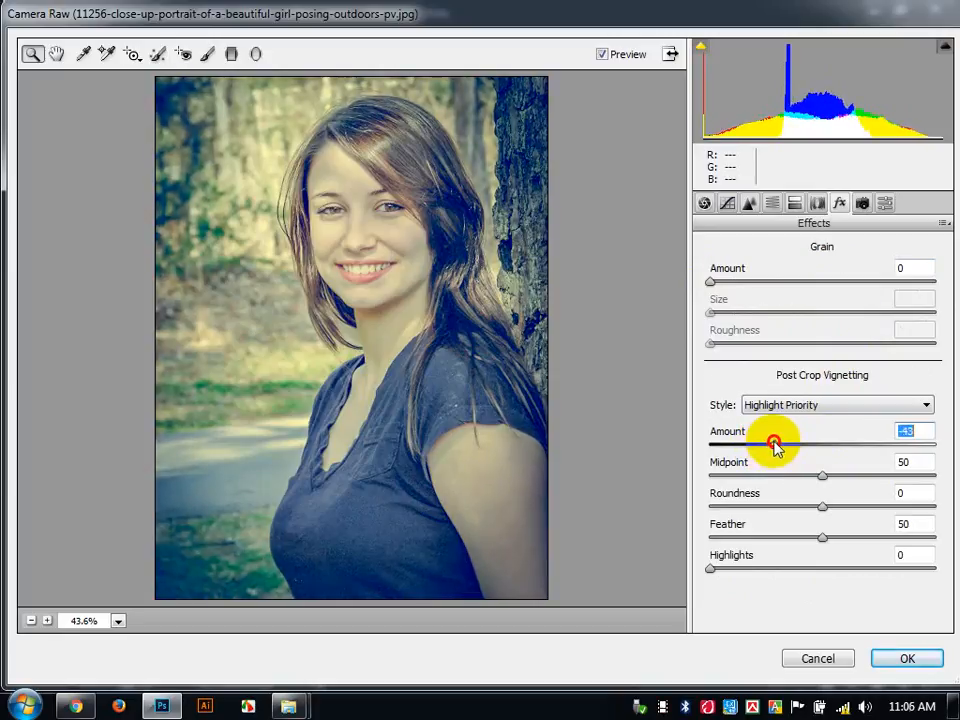
# - Shift the Reds hue of the portrait to -87, checking the effect on the lips up close
pyautogui.click(772, 205)
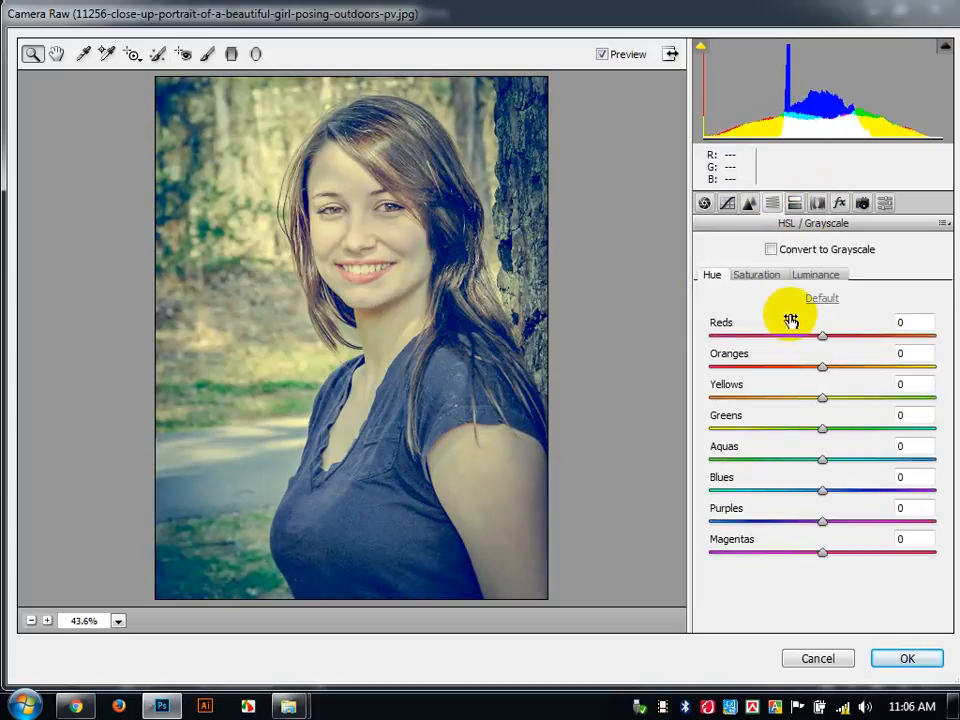
pyautogui.moveTo(827, 341)
pyautogui.mouseDown()
pyautogui.moveTo(846, 332)
pyautogui.moveTo(786, 336)
pyautogui.moveTo(832, 340)
pyautogui.mouseUp()
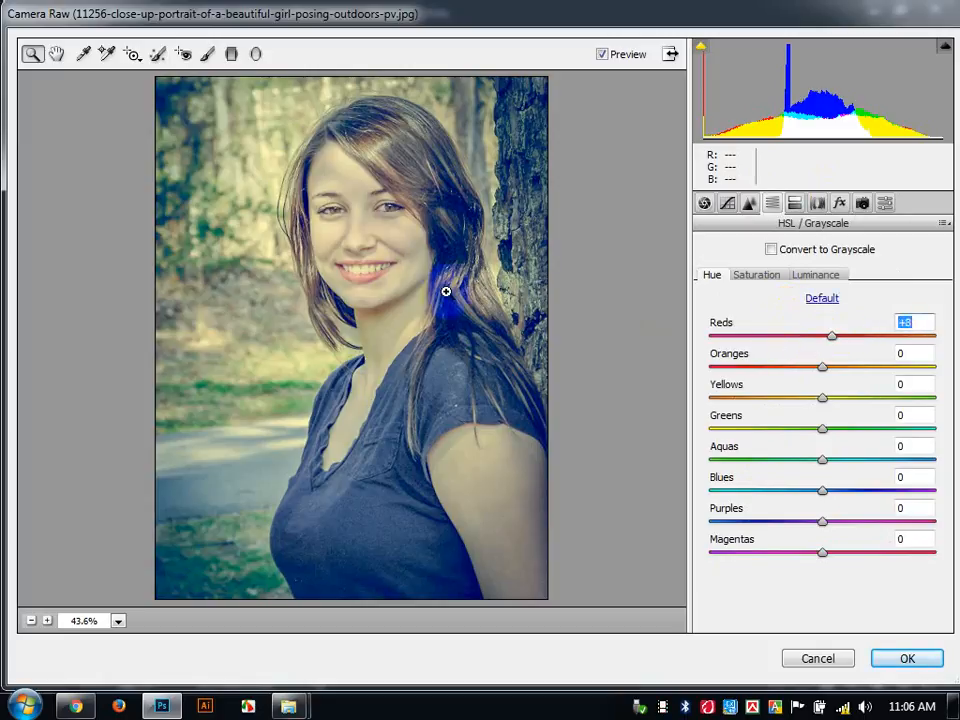
pyautogui.moveTo(311, 225); pyautogui.dragTo(398, 296)
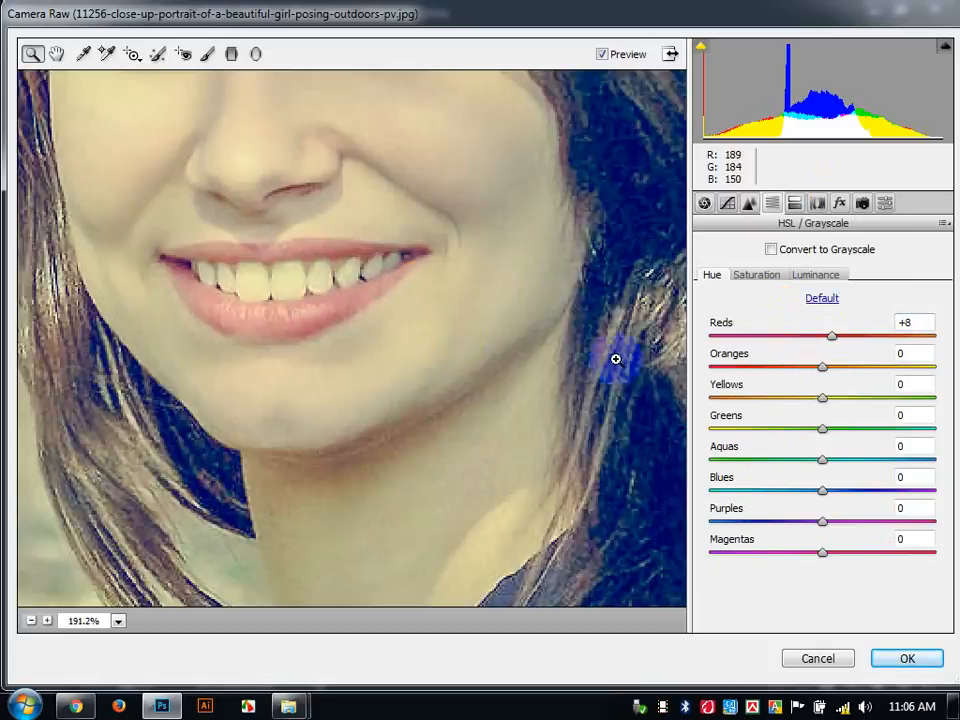
pyautogui.click(831, 338)
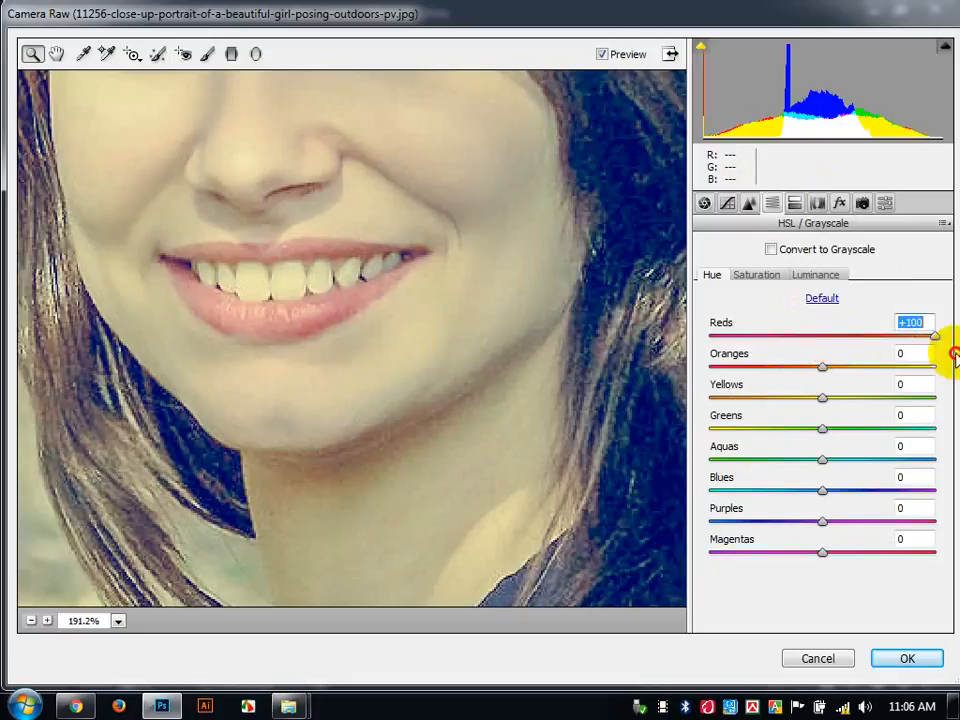
pyautogui.moveTo(827, 357); pyautogui.dragTo(724, 358)
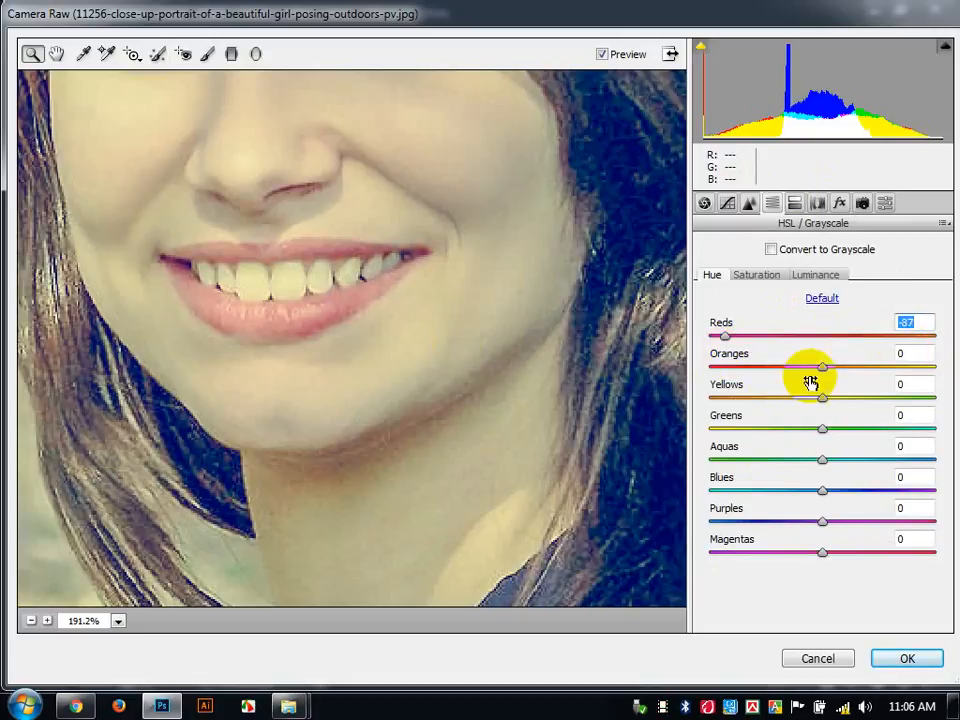
# - Set the Oranges saturation to -5 and apply the Camera Raw adjustments to the portrait
pyautogui.moveTo(822, 370)
pyautogui.mouseDown()
pyautogui.moveTo(863, 377)
pyautogui.moveTo(774, 378)
pyautogui.moveTo(892, 381)
pyautogui.moveTo(724, 368)
pyautogui.moveTo(908, 385)
pyautogui.moveTo(781, 400)
pyautogui.moveTo(836, 397)
pyautogui.moveTo(777, 378)
pyautogui.moveTo(844, 385)
pyautogui.moveTo(817, 380)
pyautogui.mouseUp()
pyautogui.click(867, 399)
pyautogui.click(770, 274)
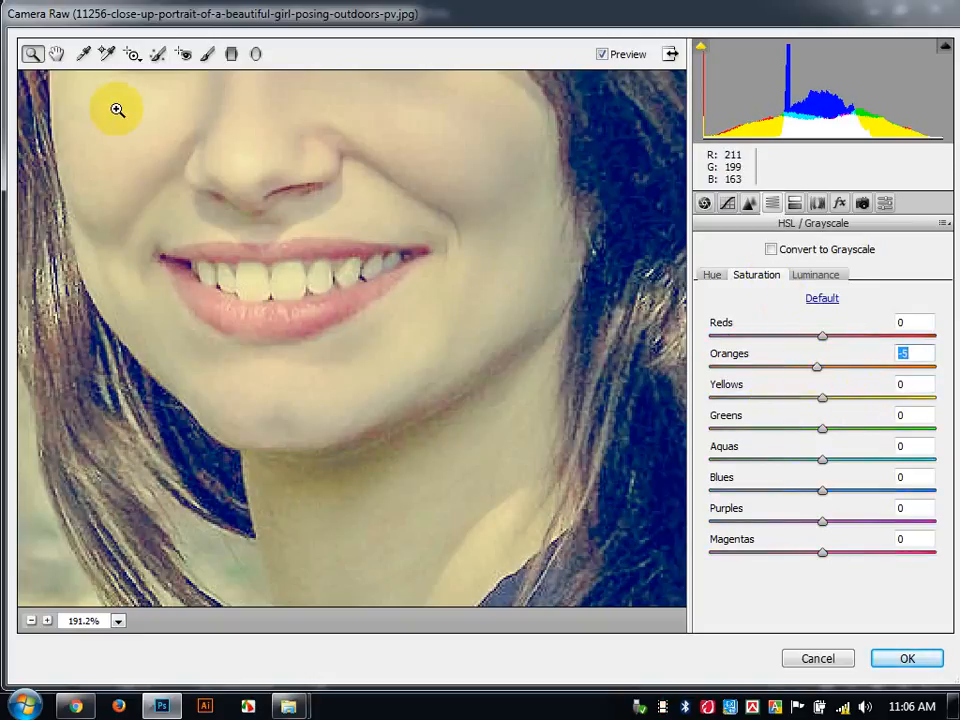
pyautogui.click(887, 660)
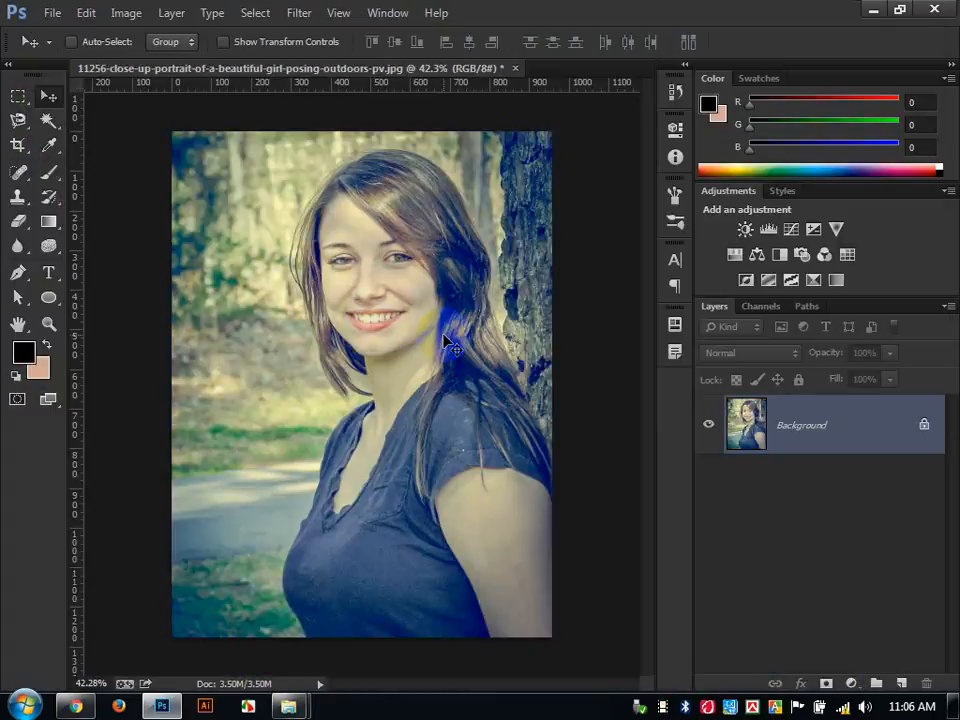
pyautogui.click(563, 310)
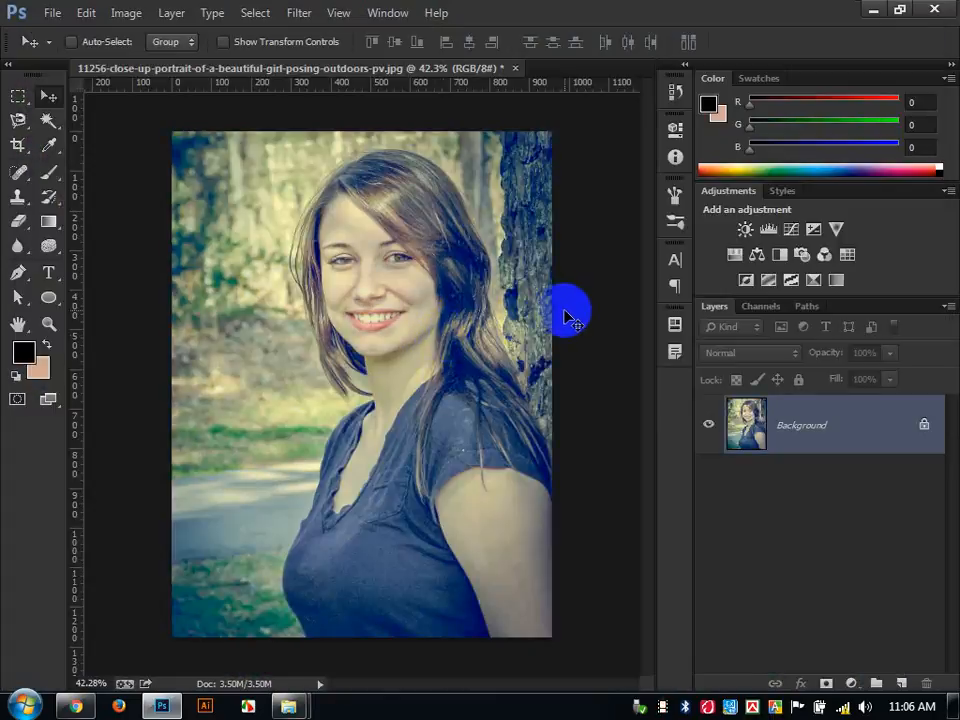
pyautogui.hotkey('ctrl', '-')
pyautogui.hotkey('ctrl', '-')
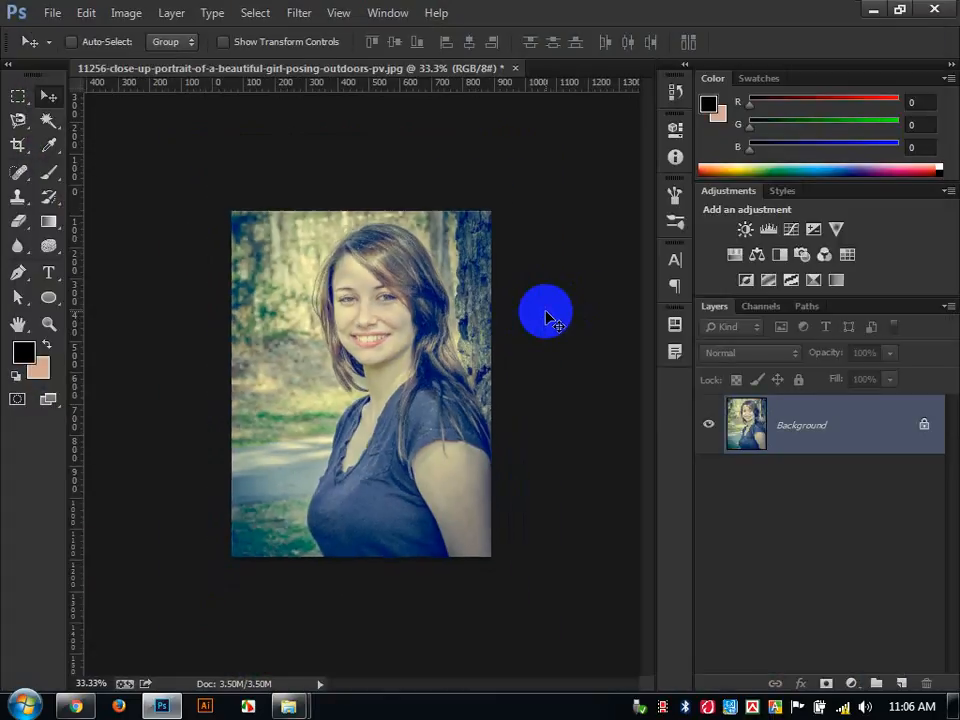
pyautogui.hotkey('ctrl', '+')
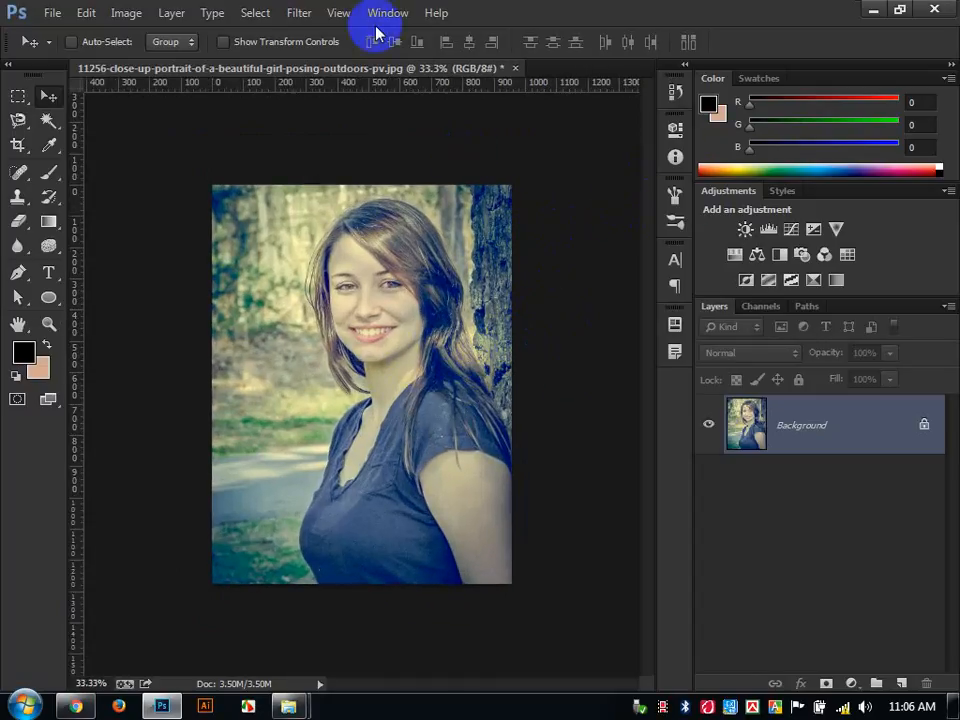
pyautogui.click(299, 13)
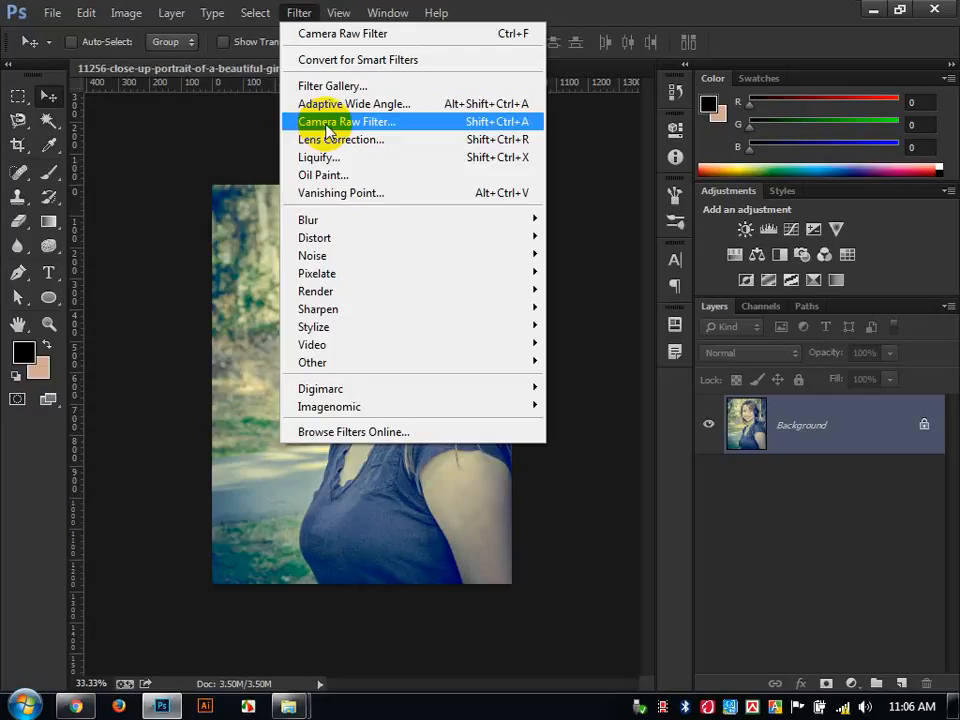
pyautogui.click(514, 9)
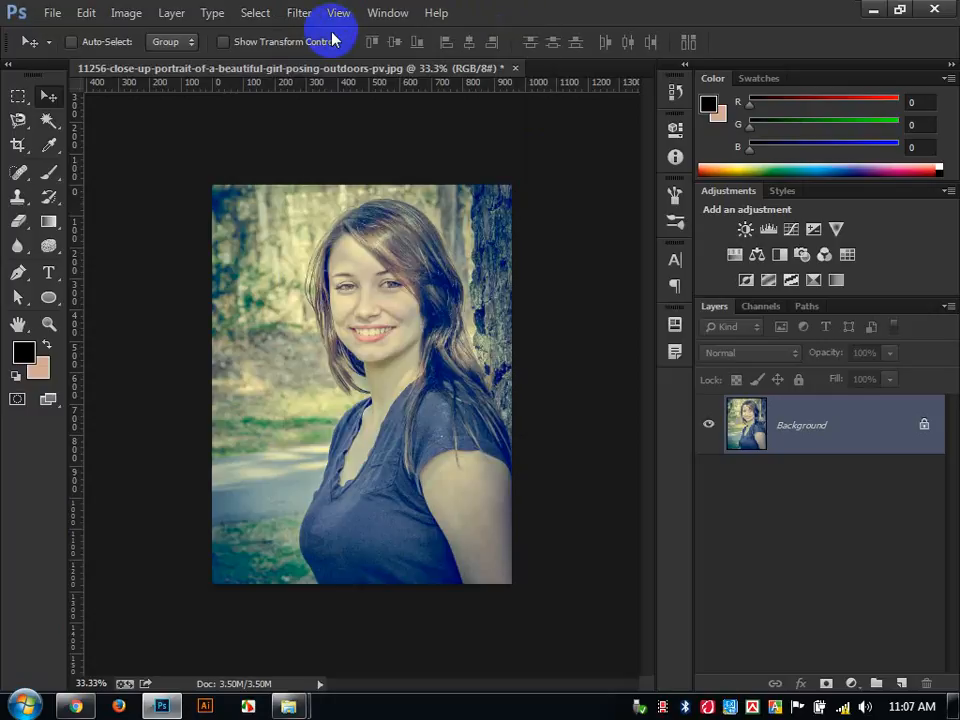
# - Close the retouched portrait without saving its changes
pyautogui.click(516, 70)
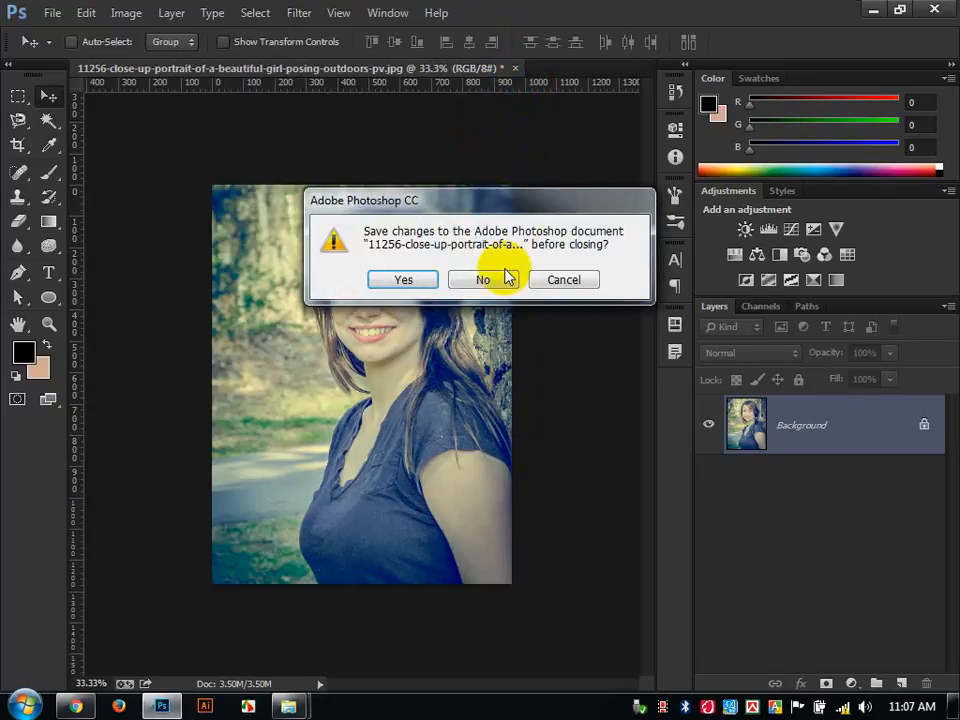
pyautogui.click(497, 276)
# - Open 516048030.jpg and the Sunset-Road-Background image from the 08-02-17 folder as separate Photoshop documents
pyautogui.moveTo(300, 705)
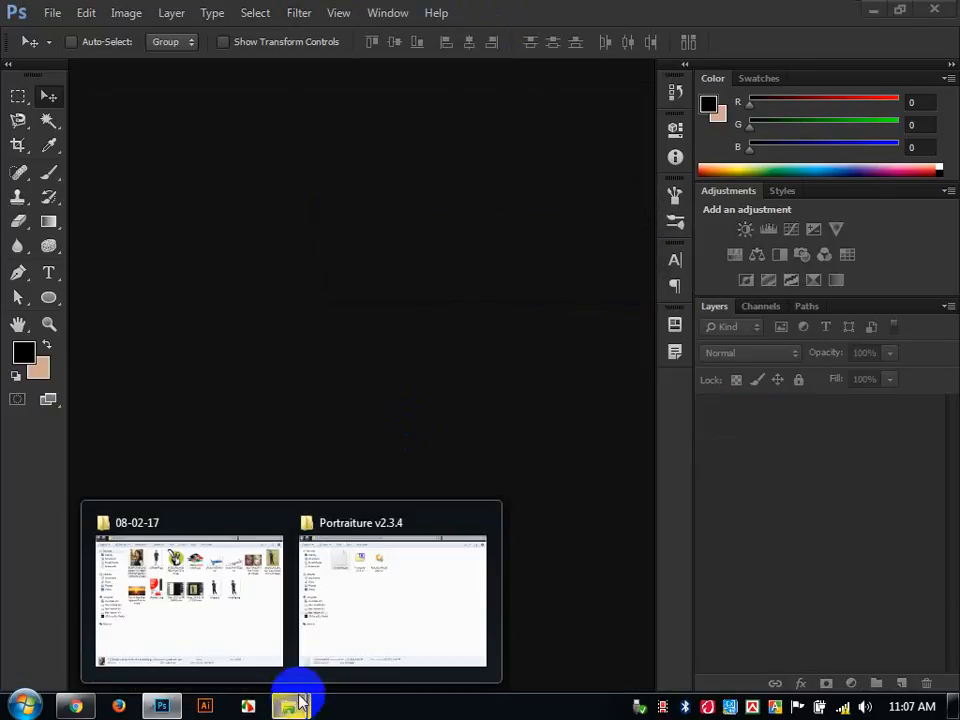
pyautogui.click(193, 580)
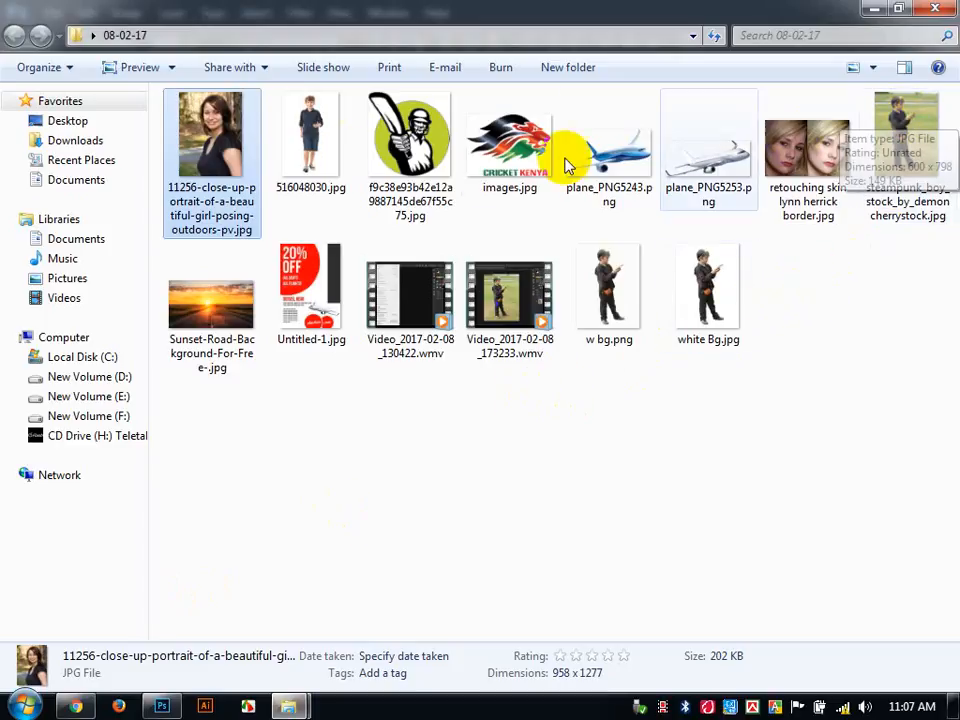
pyautogui.moveTo(296, 143); pyautogui.dragTo(358, 492)
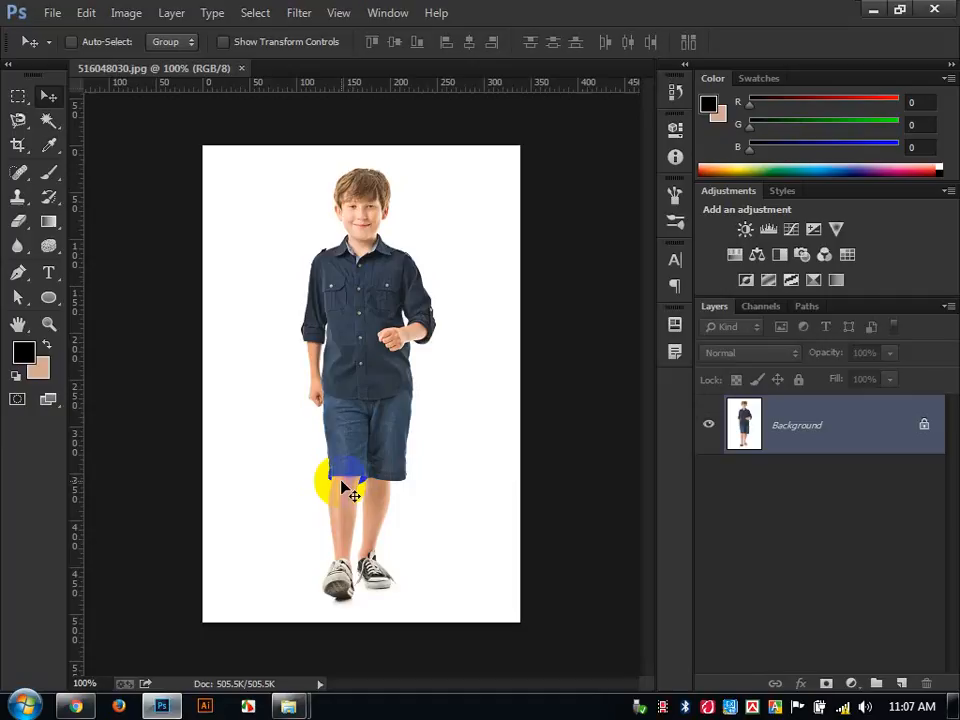
pyautogui.click(873, 9)
pyautogui.moveTo(208, 318); pyautogui.dragTo(358, 64)
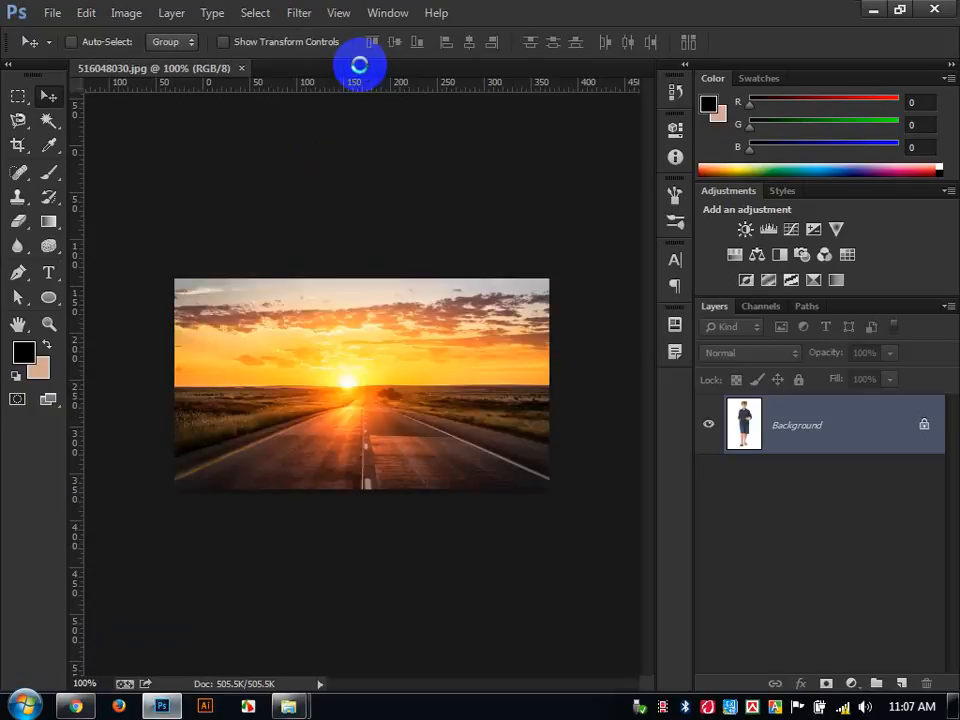
# - Compare the photo of the boy on white with the sunset road background by switching between the two documents
pyautogui.click(215, 70)
pyautogui.moveTo(400, 278); pyautogui.dragTo(368, 398)
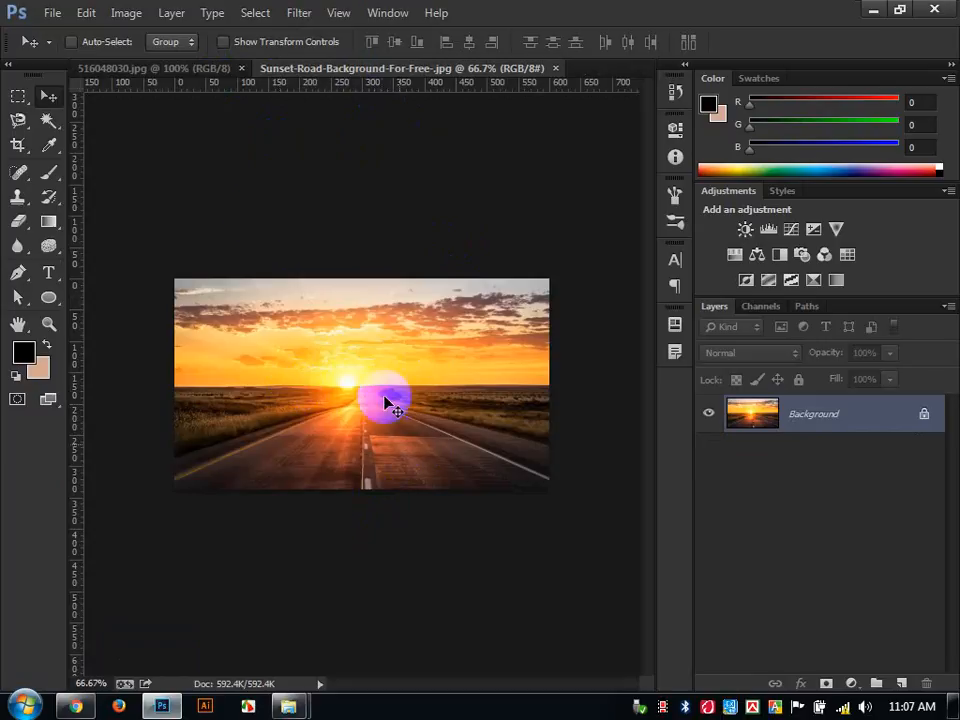
pyautogui.click(188, 70)
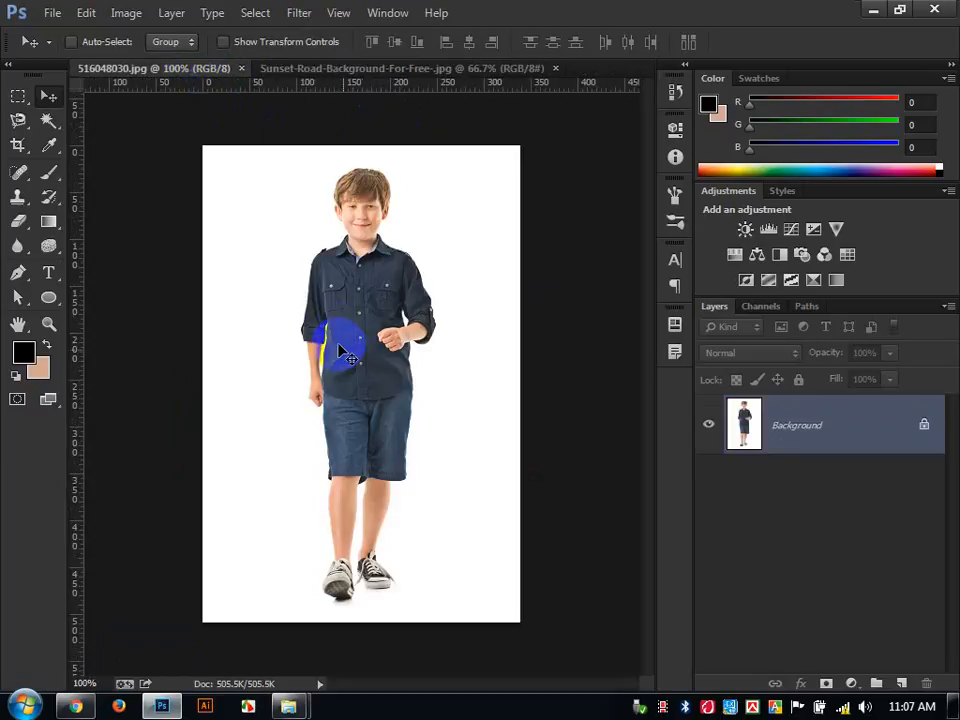
pyautogui.click(313, 72)
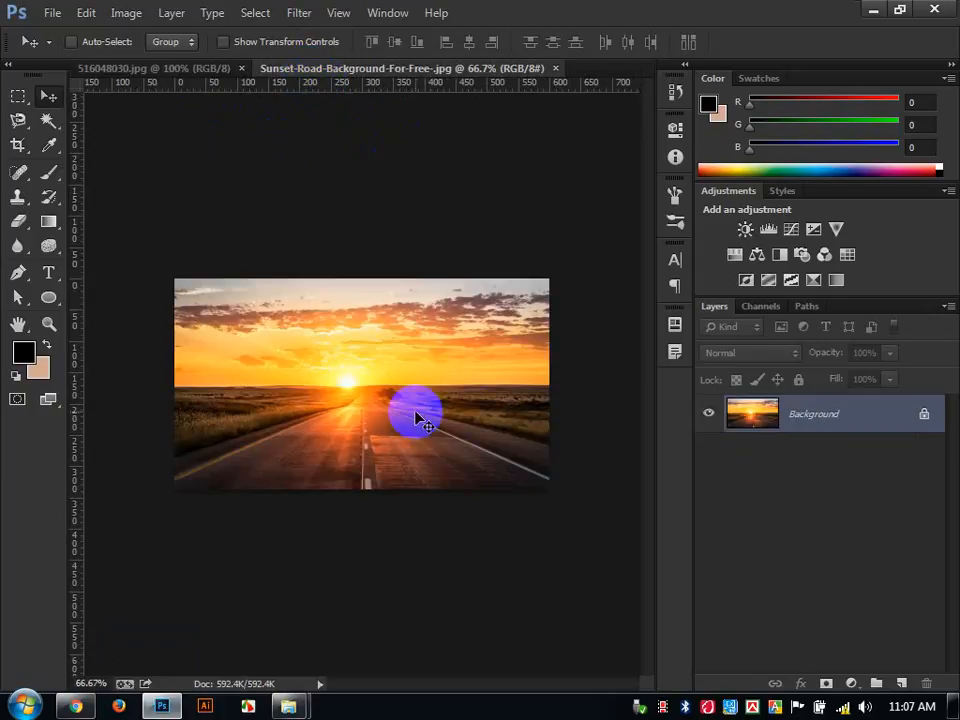
pyautogui.click(215, 80)
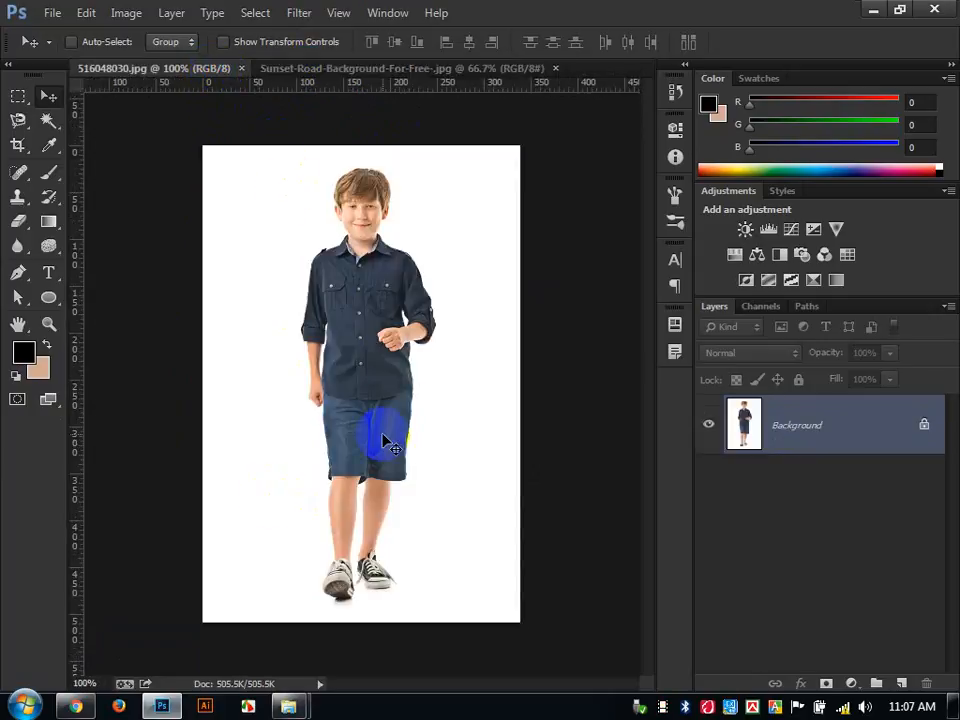